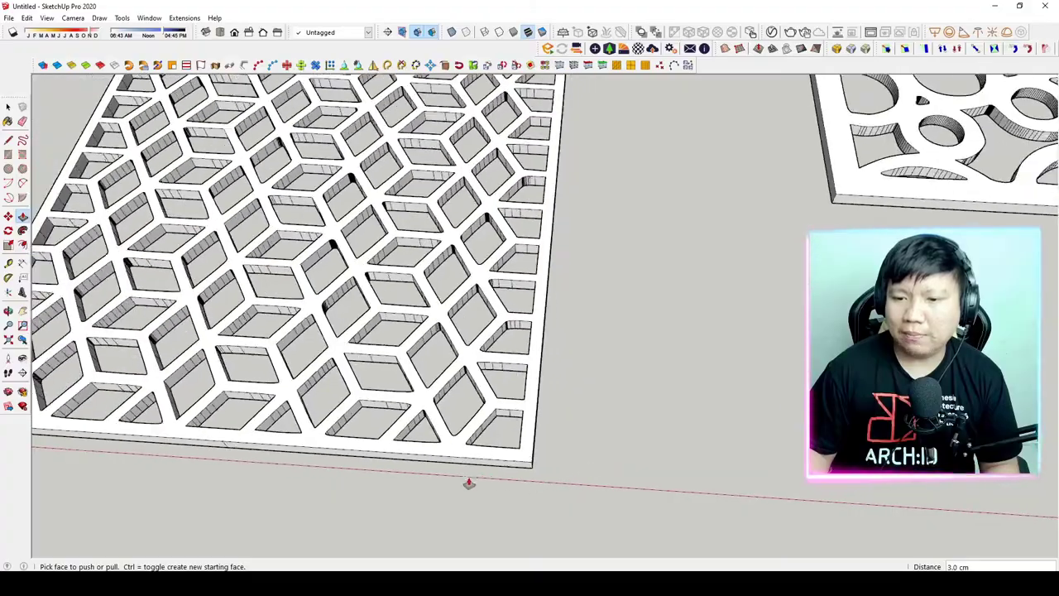
# Orbit and zoom around both panels and select the left cube-lattice panel.
pyautogui.scroll(-3, 469, 485)
pyautogui.scroll(-3, 468, 485)
pyautogui.moveTo(504, 487); pyautogui.dragTo(499, 302, button='middle')
pyautogui.scroll(2, 472, 432)
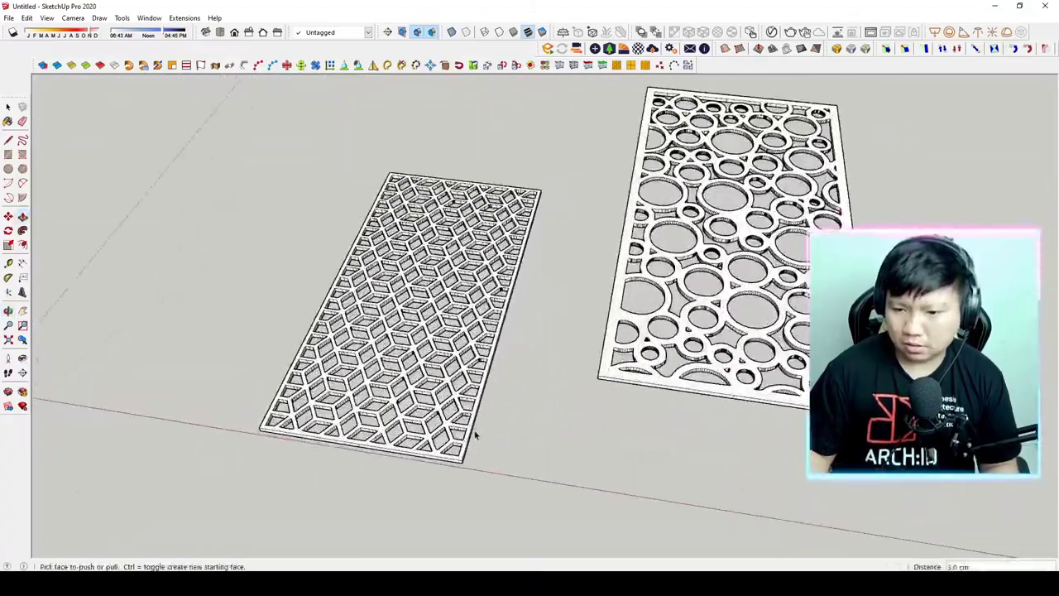
pyautogui.scroll(3, 465, 451)
pyautogui.click(465, 451)
pyautogui.scroll(2, 460, 455)
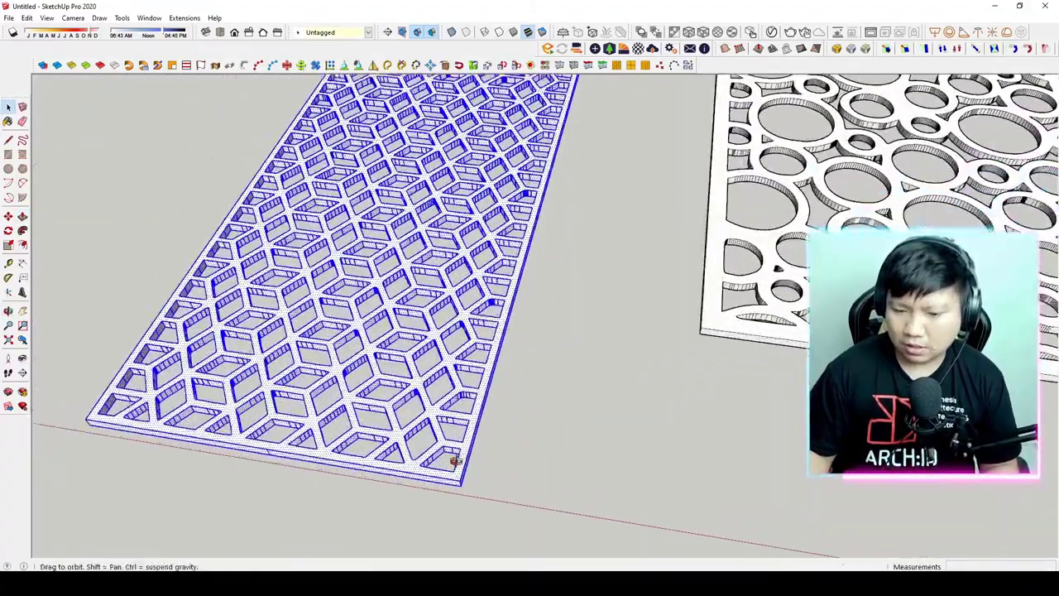
pyautogui.scroll(2, 439, 468)
pyautogui.scroll(2, 475, 490)
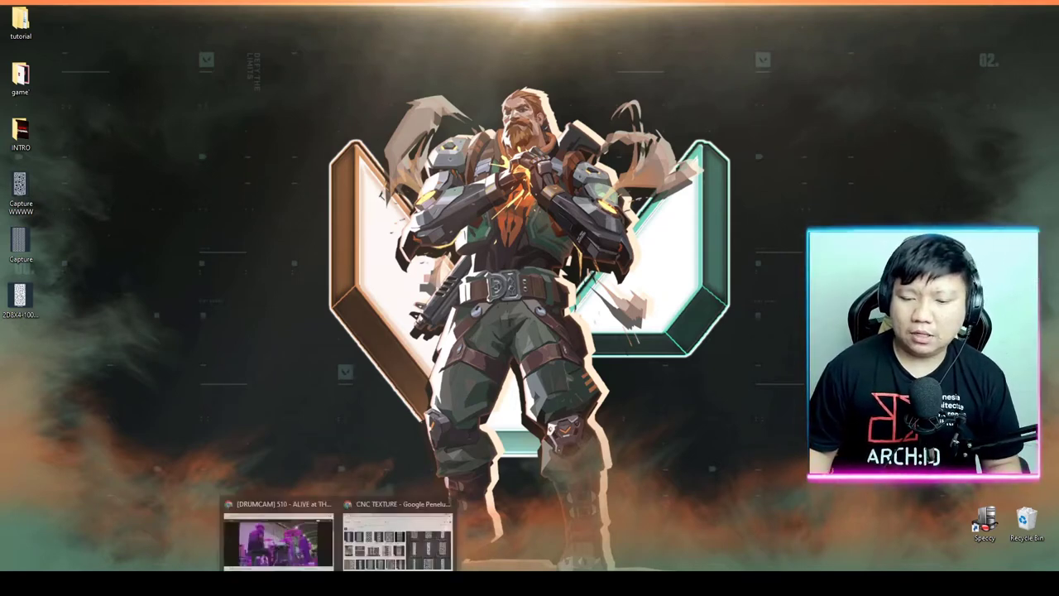
# Bring the CNC TEXTURE image results forward in Chrome and scroll through them.
pyautogui.click(389, 533)
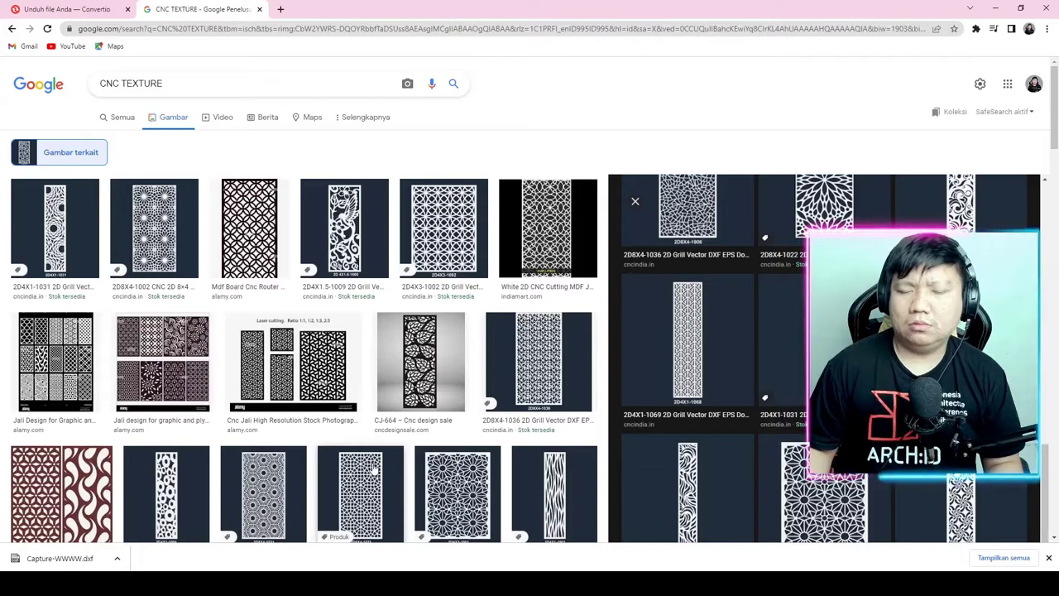
pyautogui.scroll(-4, 368, 455)
pyautogui.scroll(4, 356, 434)
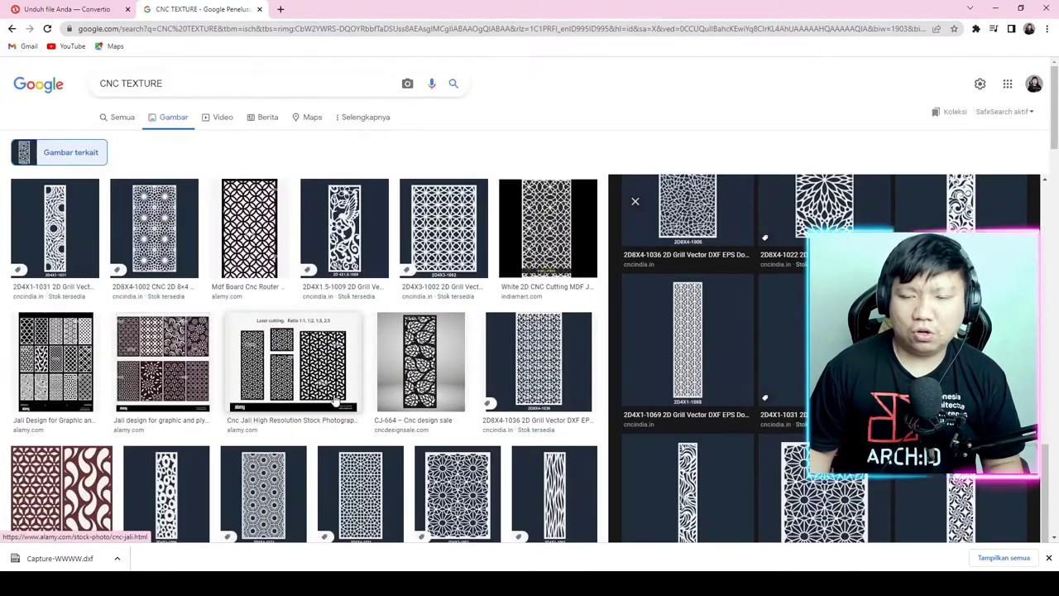
pyautogui.scroll(-3, 336, 402)
pyautogui.scroll(-3, 307, 367)
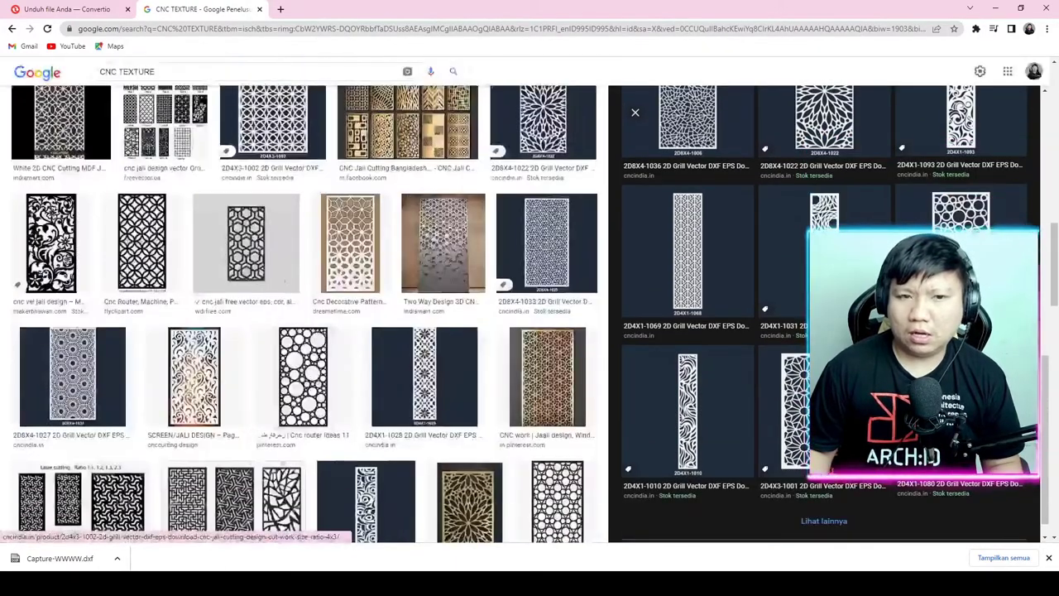
# Close the Convertio tab and search Google for 'INTERIOR CNC' in a new tab.
pyautogui.click(129, 9)
pyautogui.click(147, 9)
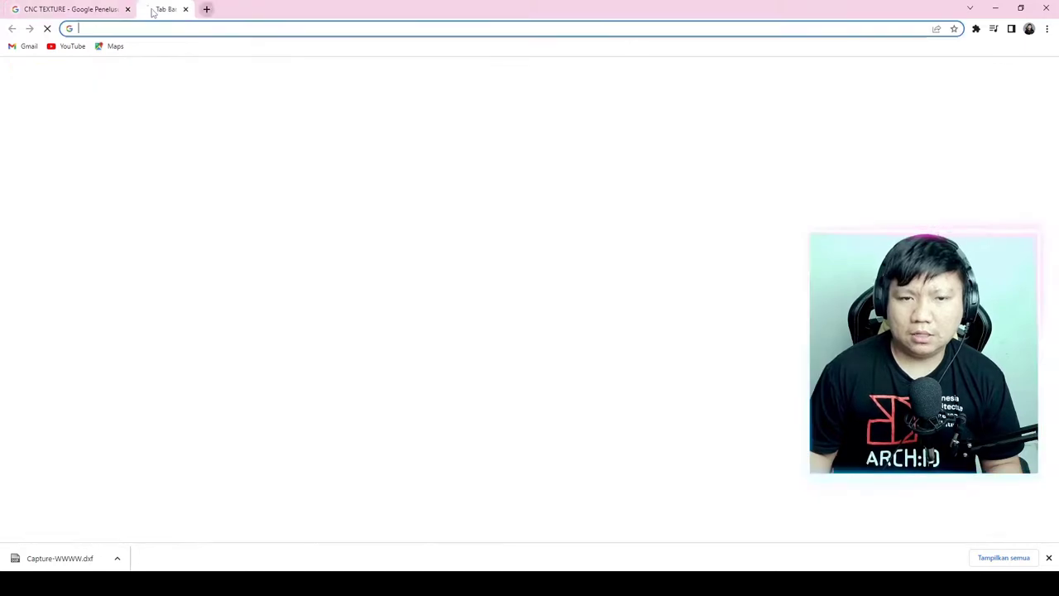
pyautogui.write('IN')
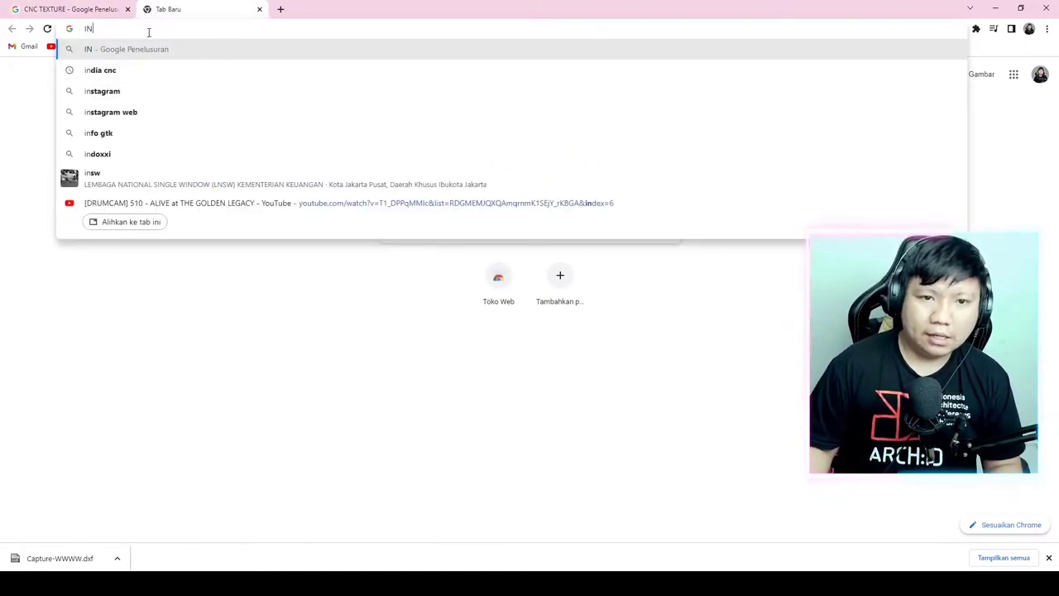
pyautogui.write('TERIOR')
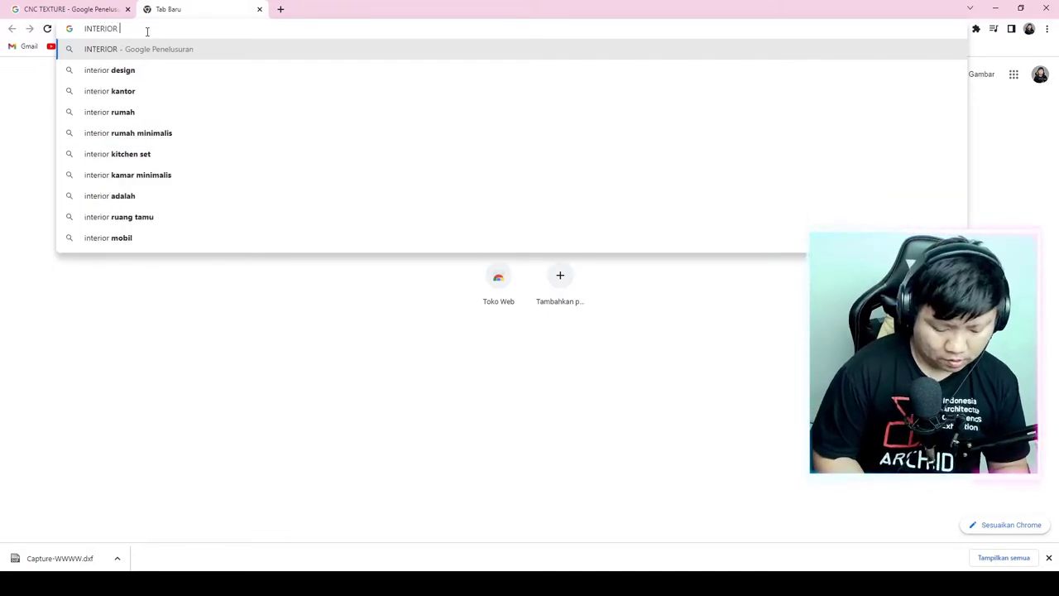
pyautogui.write(' CNC')
pyautogui.press('Return')
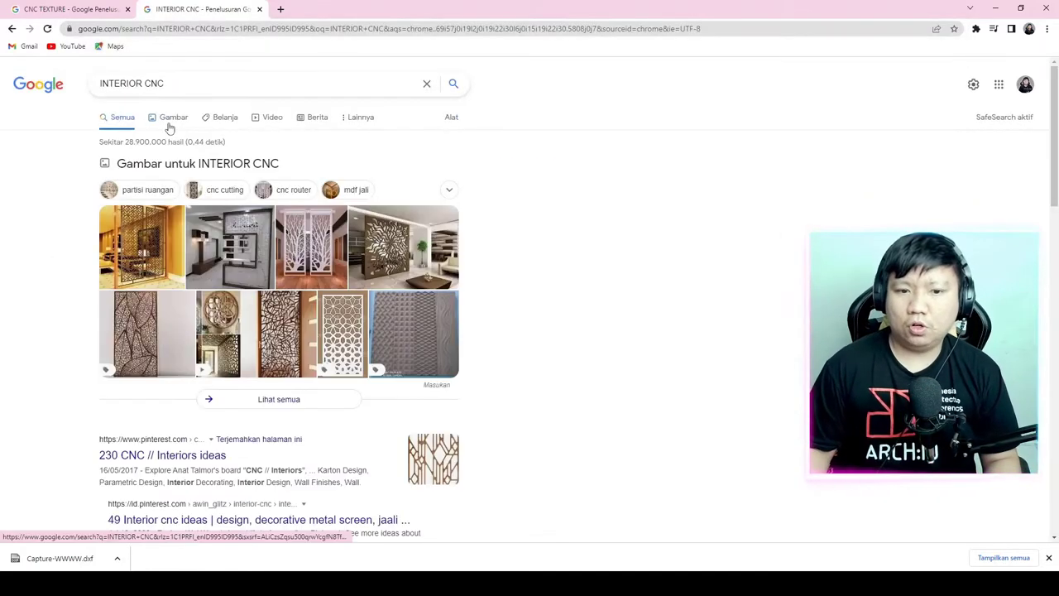
# Switch to INTERIOR CNC image results and preview the first living-room partition image.
pyautogui.click(169, 120)
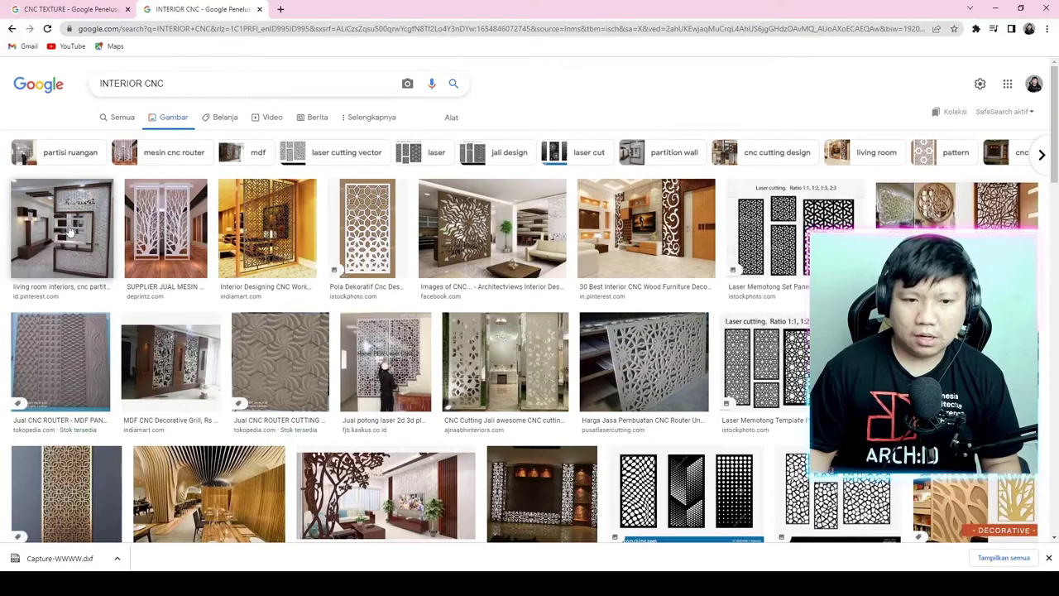
pyautogui.click(71, 232)
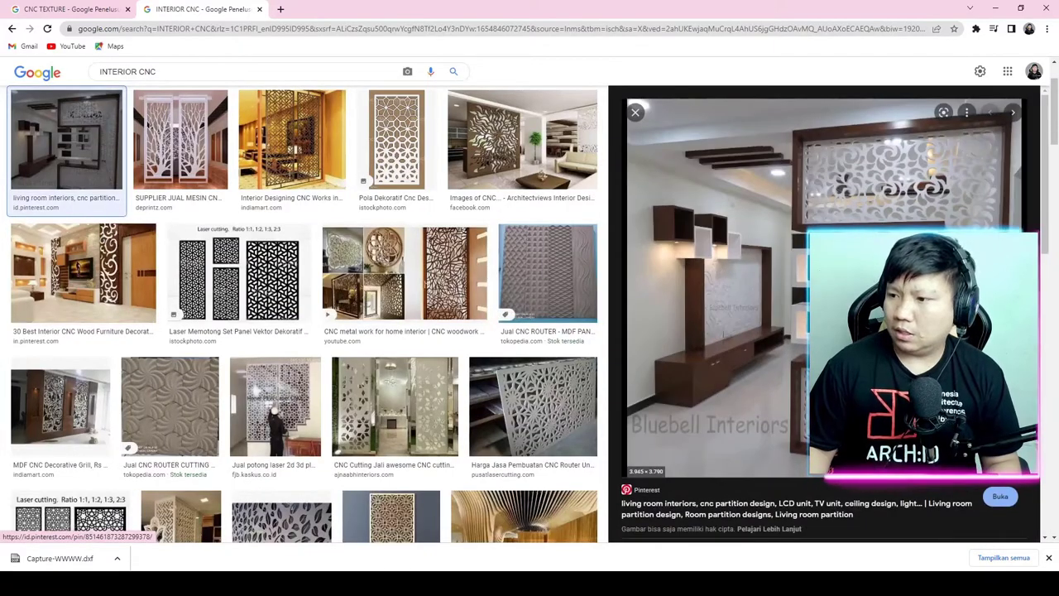
pyautogui.scroll(-2, 382, 251)
# Preview the CNC Cutting Jali partition image and scroll through its related designs.
pyautogui.click(382, 252)
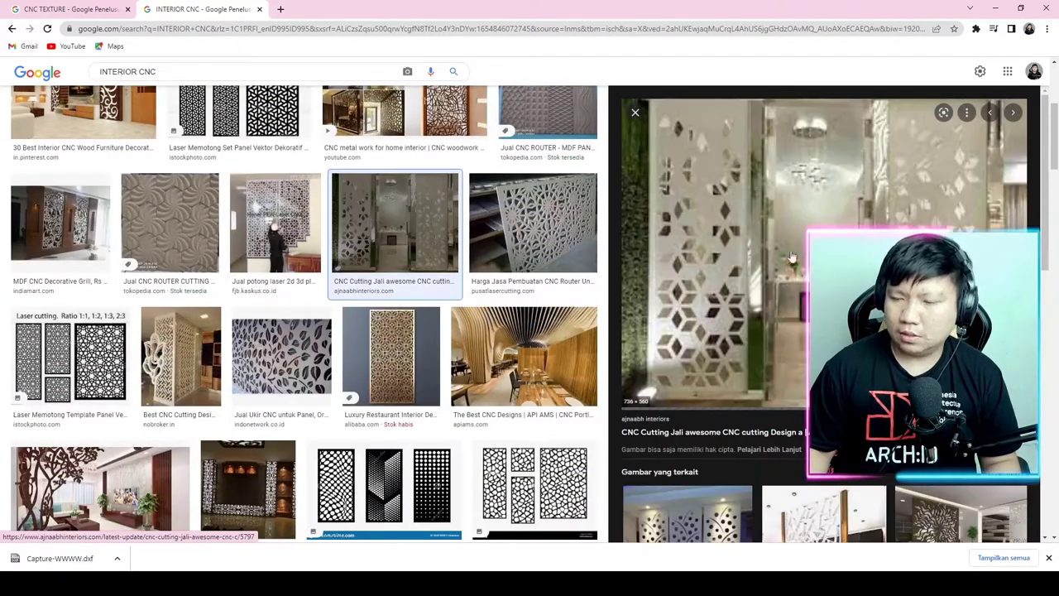
pyautogui.scroll(-2, 695, 256)
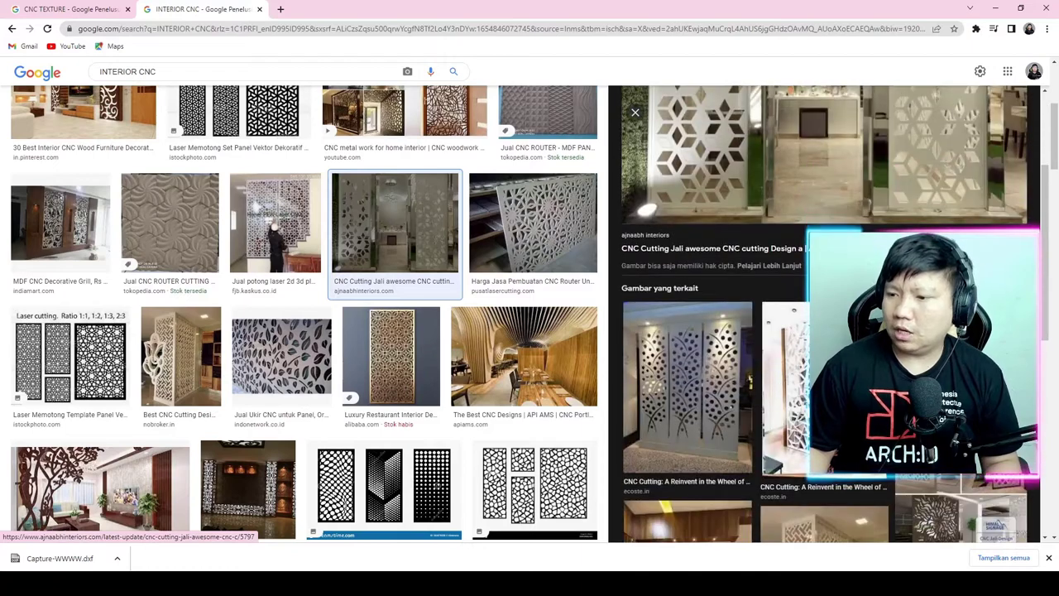
pyautogui.scroll(-3, 695, 331)
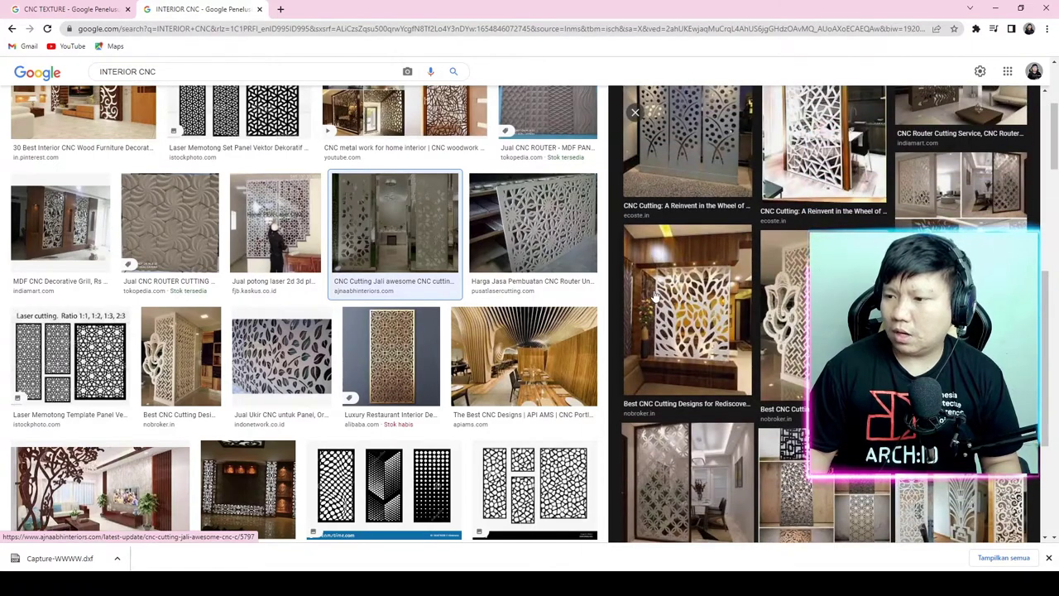
pyautogui.scroll(-2, 654, 295)
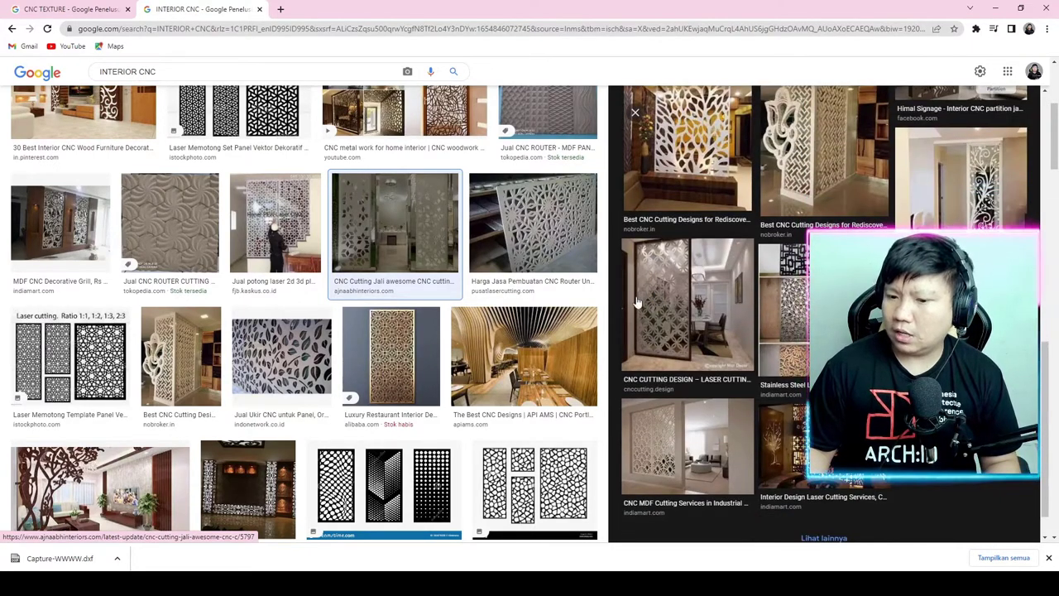
pyautogui.scroll(-3, 230, 302)
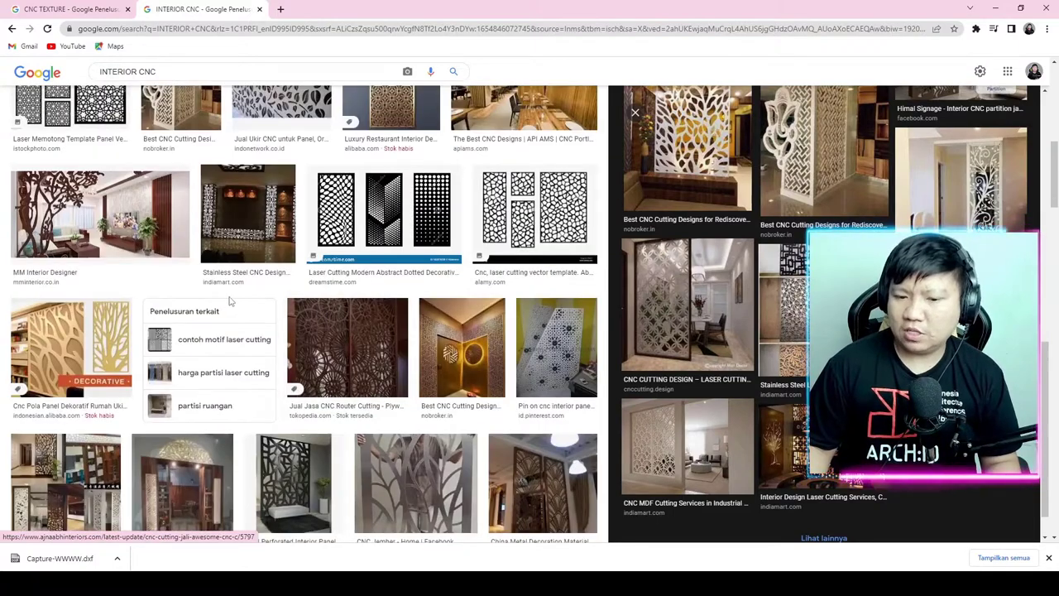
pyautogui.scroll(-3, 230, 302)
pyautogui.scroll(-2, 230, 302)
pyautogui.scroll(-2, 230, 302)
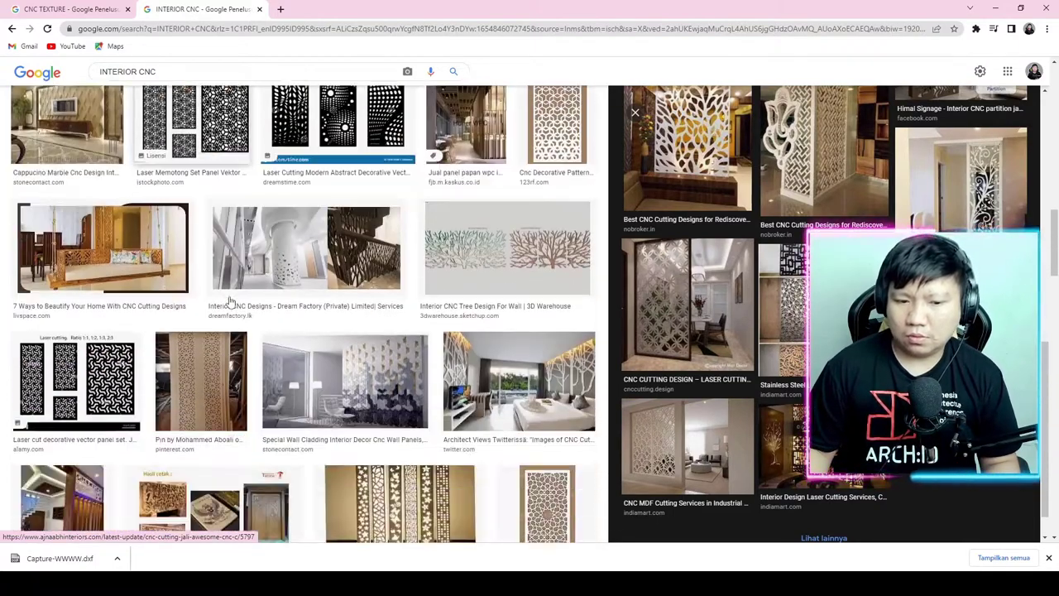
pyautogui.scroll(-1, 231, 302)
pyautogui.scroll(-1, 314, 284)
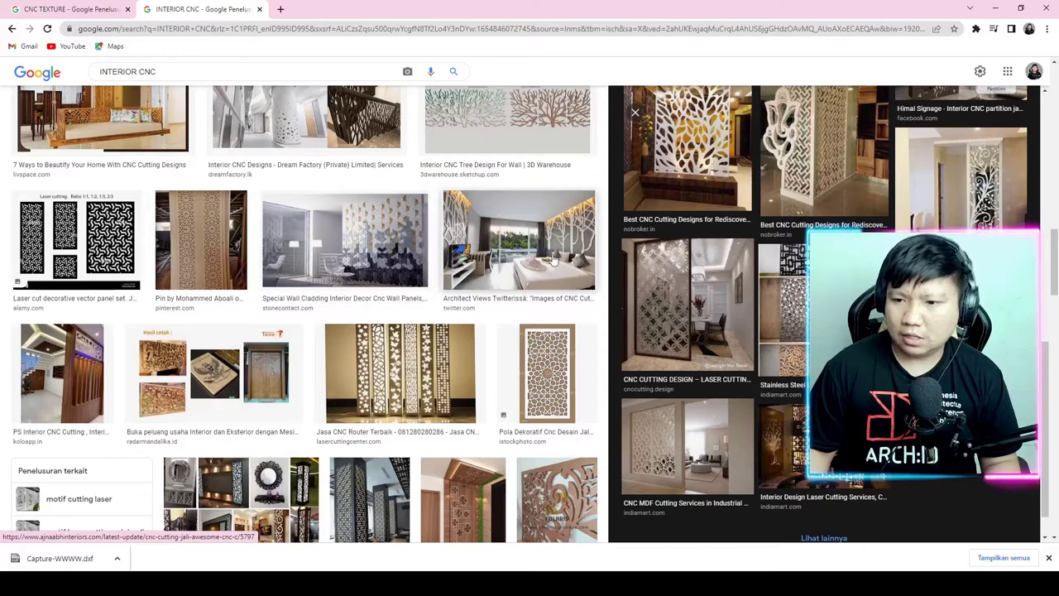
pyautogui.scroll(-2, 270, 356)
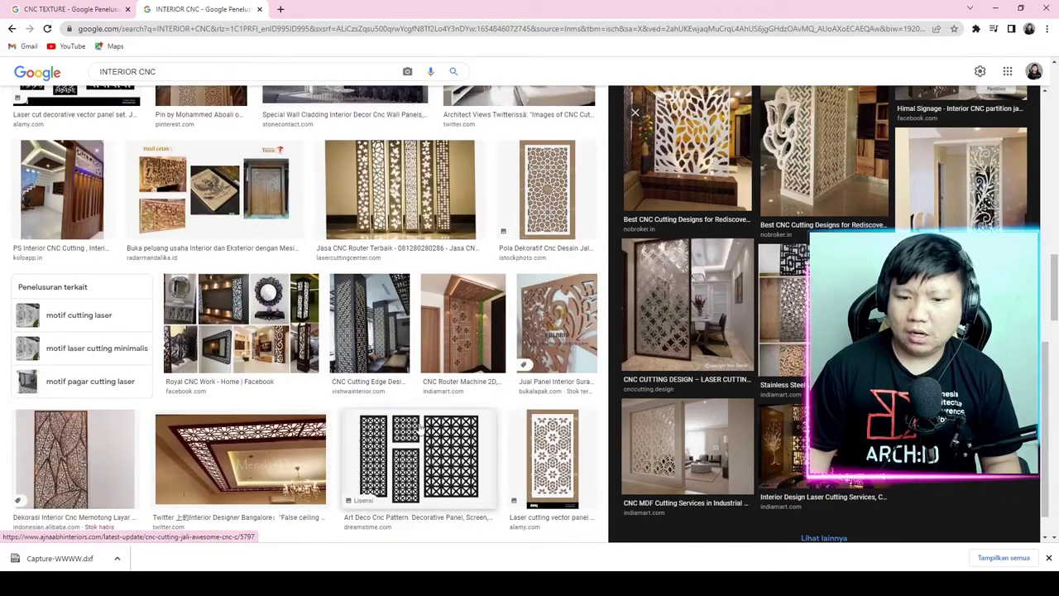
pyautogui.scroll(-2, 258, 313)
pyautogui.scroll(-1, 321, 302)
pyautogui.scroll(-2, 314, 308)
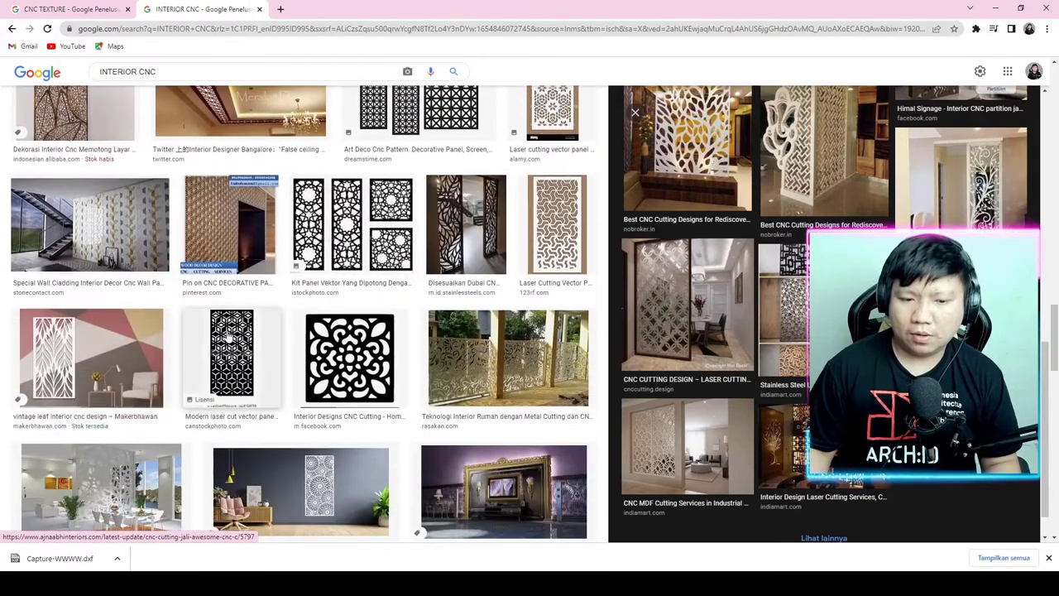
pyautogui.scroll(-2, 271, 352)
pyautogui.scroll(-2, 281, 354)
pyautogui.scroll(2, 281, 354)
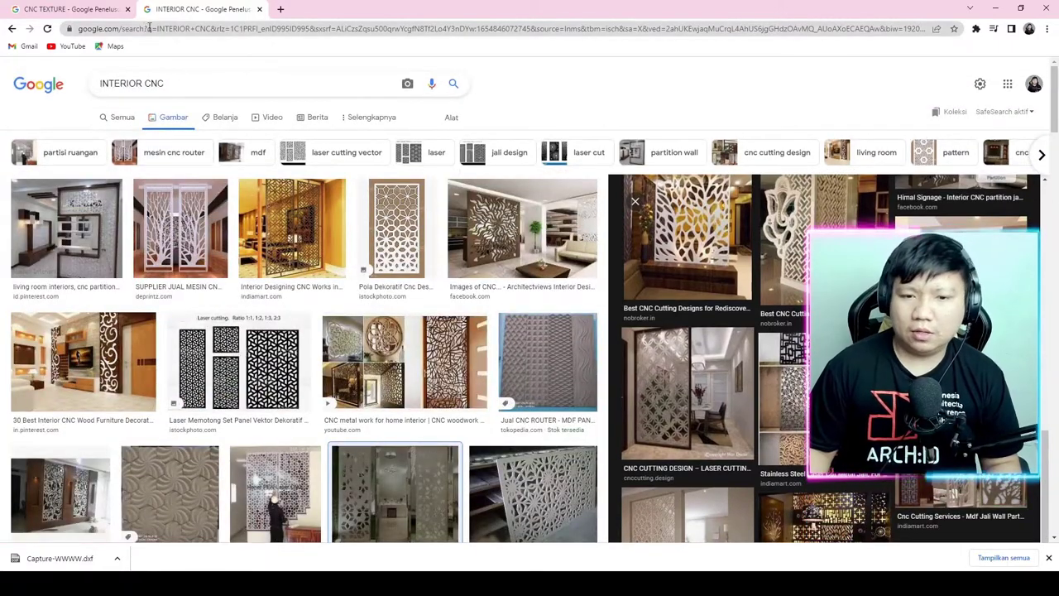
# Rerun the CNC TEXTURE search in a new tab using the copied search text.
pyautogui.click(96, 10)
pyautogui.scroll(5, 197, 78)
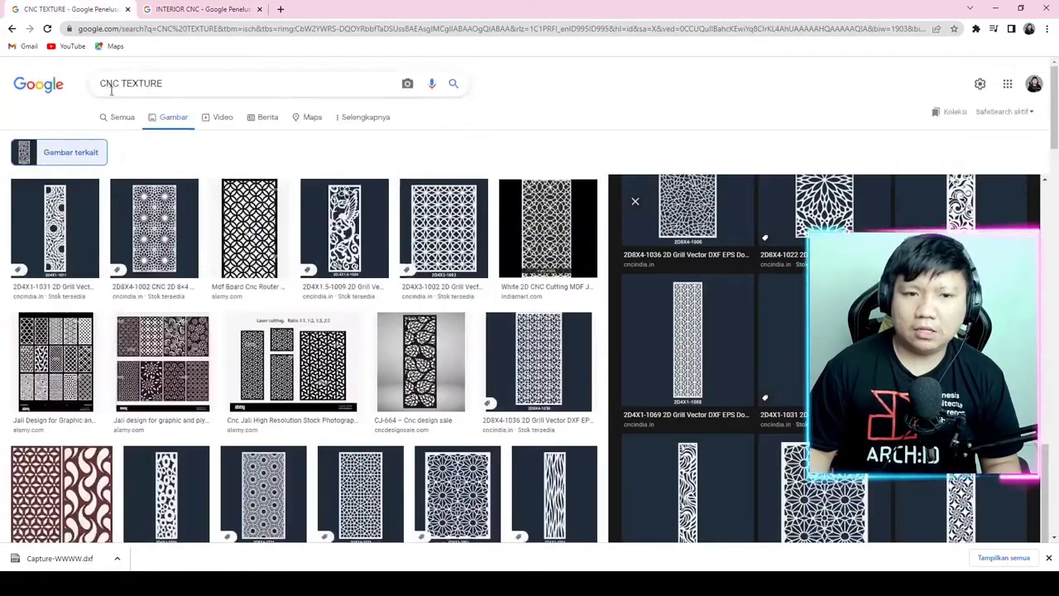
pyautogui.tripleClick(209, 86)
pyautogui.hotkey('ctrl', 'c')
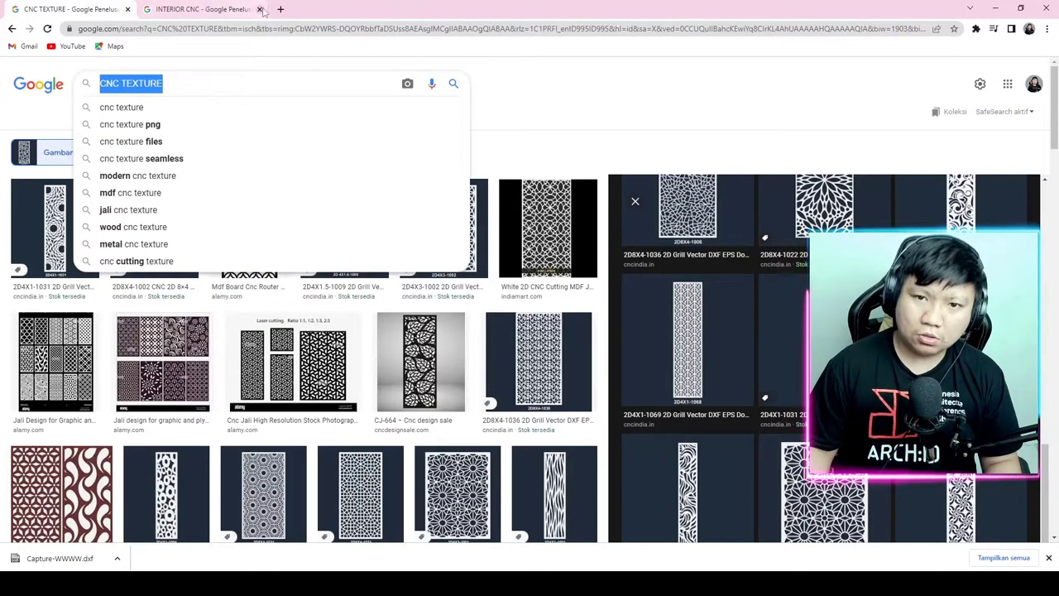
pyautogui.click(280, 9)
pyautogui.hotkey('ctrl', 'v')
pyautogui.press('Return')
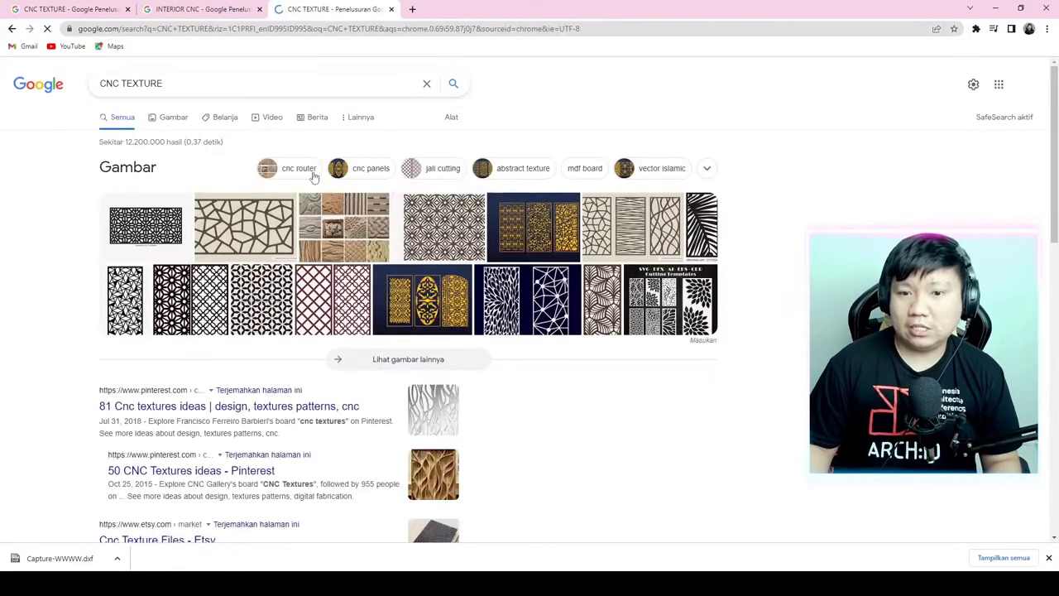
# Switch to CNC TEXTURE image results and preview the zebra-stripe pattern image.
pyautogui.click(170, 118)
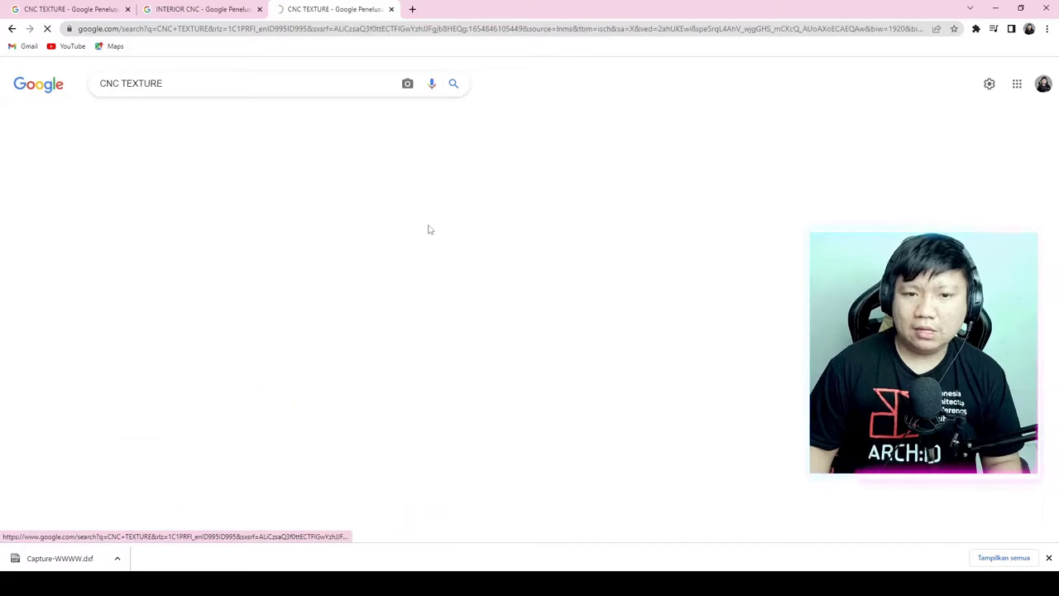
pyautogui.scroll(-3, 778, 364)
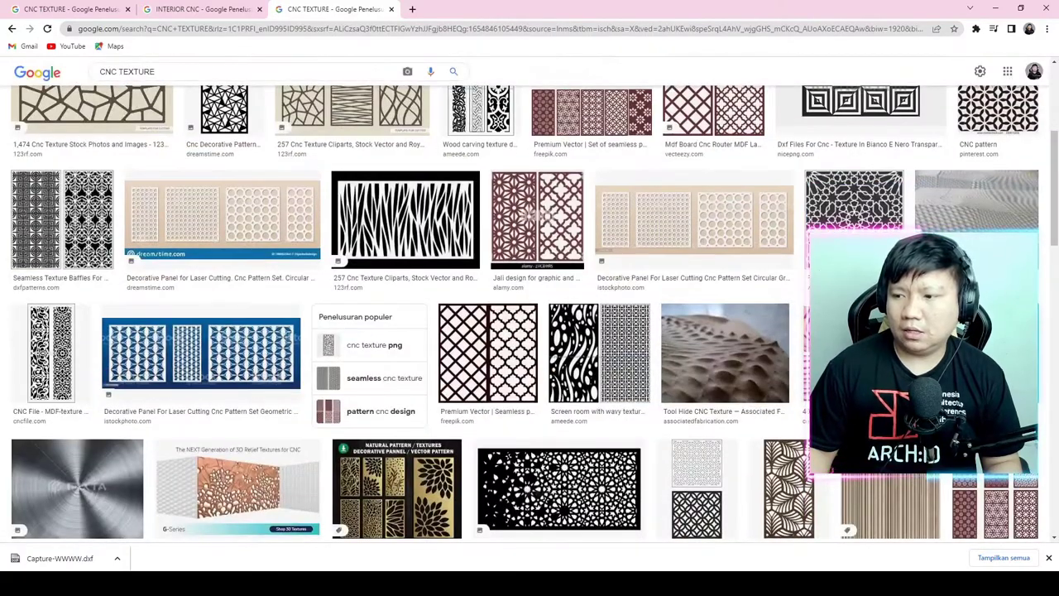
pyautogui.click(406, 219)
pyautogui.scroll(-5, 782, 405)
pyautogui.scroll(-3, 782, 406)
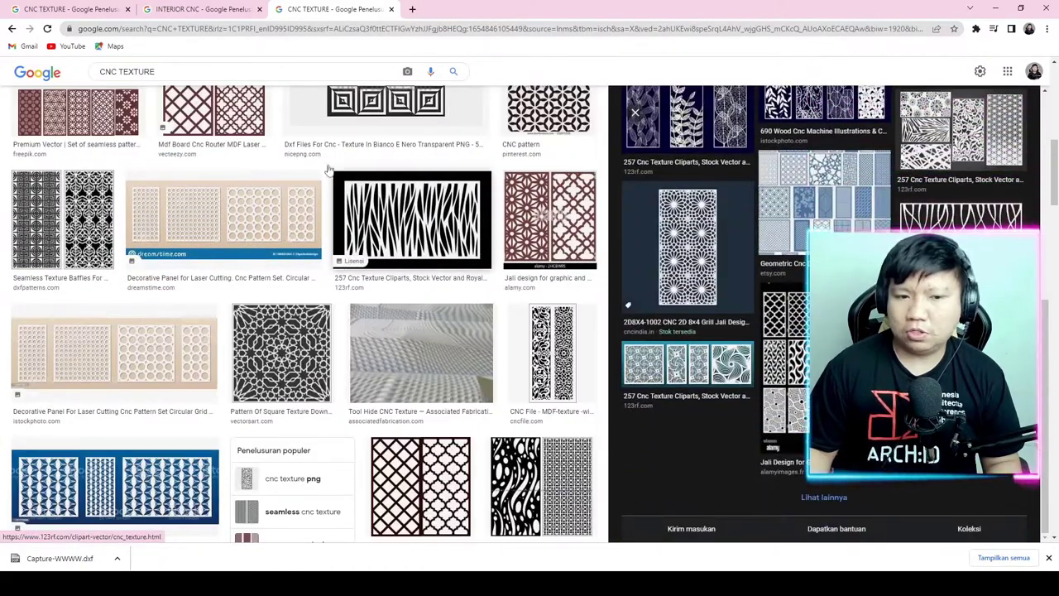
# Find images similar to the cncindia grill design and preview the 2D4X1-1031 grill panel.
pyautogui.click(825, 497)
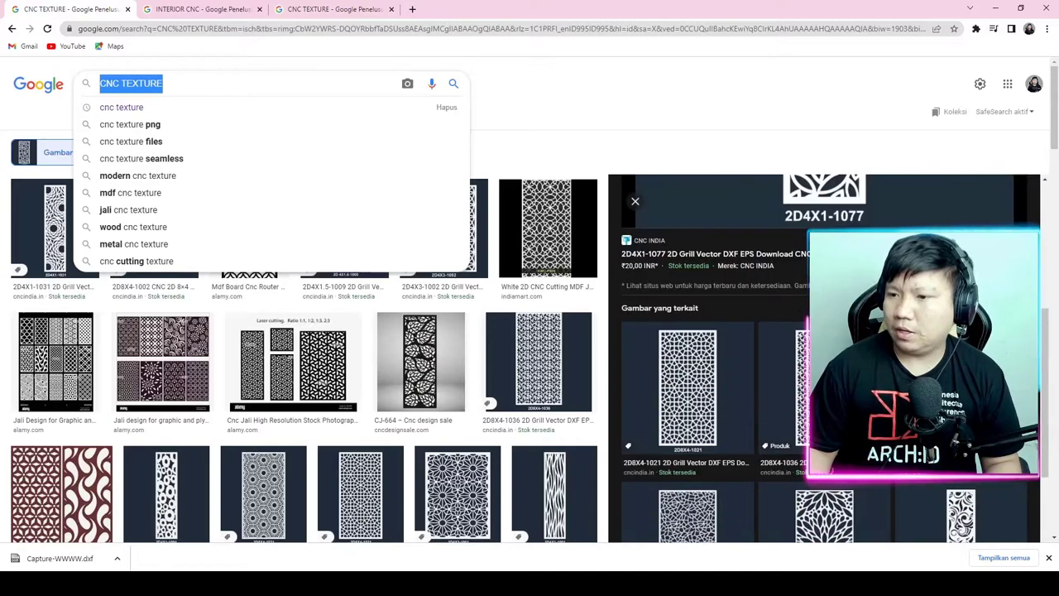
pyautogui.scroll(-5, 941, 420)
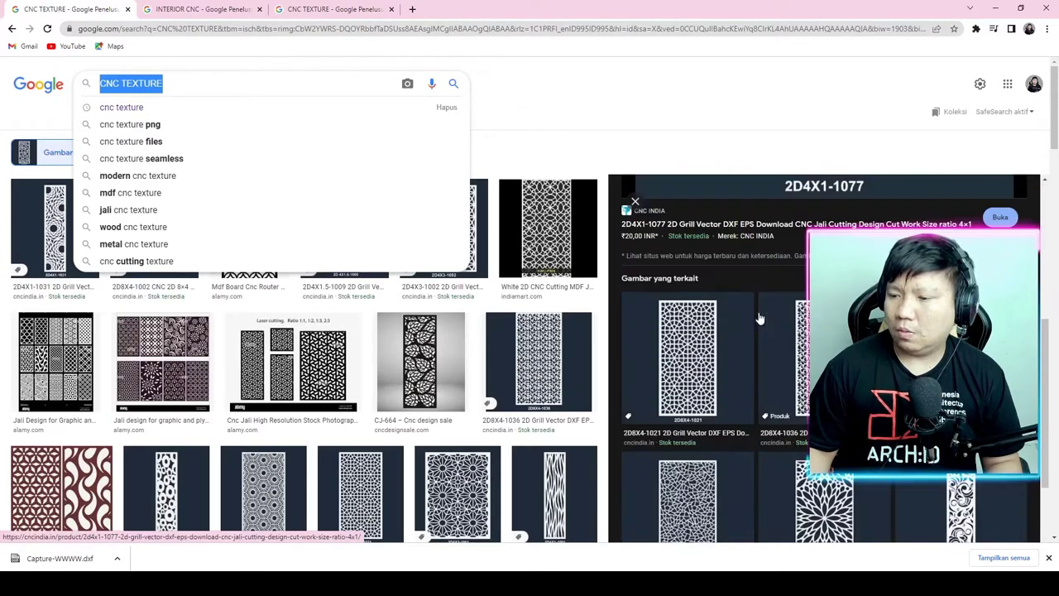
pyautogui.scroll(-3, 942, 420)
pyautogui.scroll(-2, 942, 420)
pyautogui.click(942, 420)
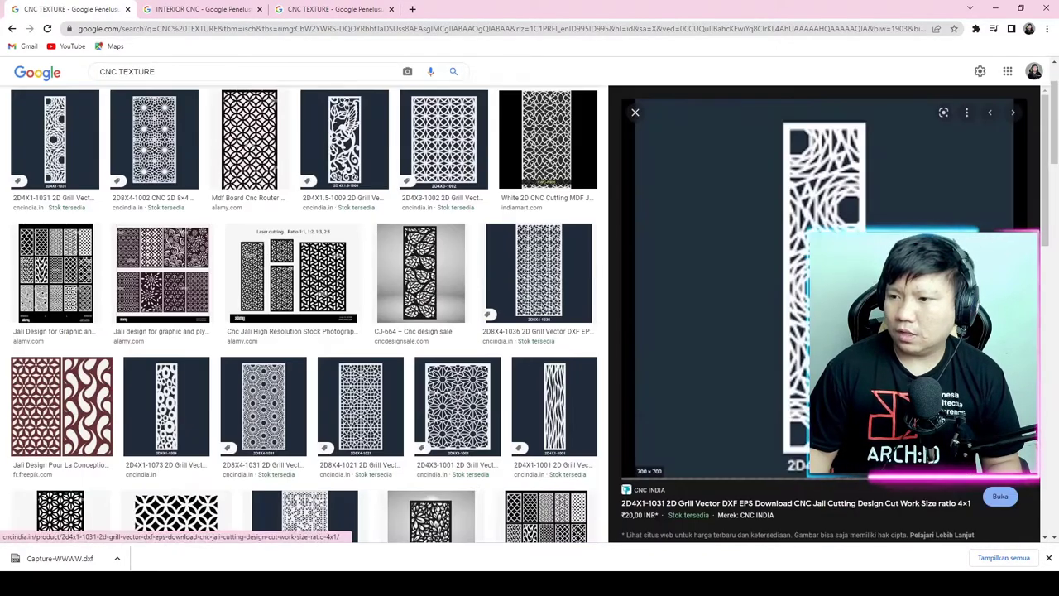
pyautogui.scroll(-2, 745, 364)
pyautogui.scroll(-3, 745, 364)
pyautogui.scroll(5, 711, 306)
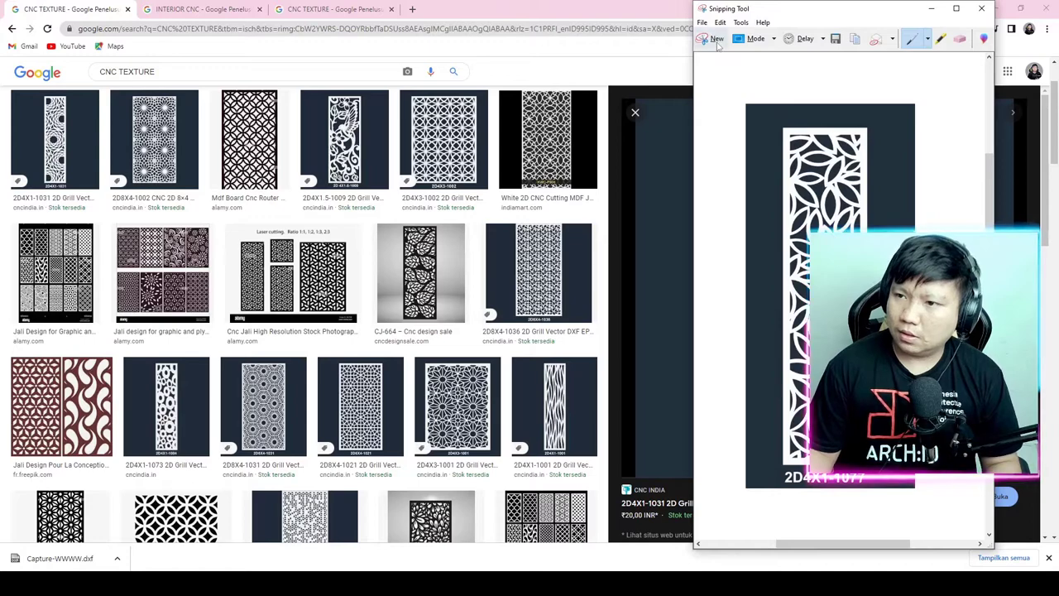
# Snip the grill panel image and save it to the Desktop as DWDWDWDWD PNG.
pyautogui.click(715, 40)
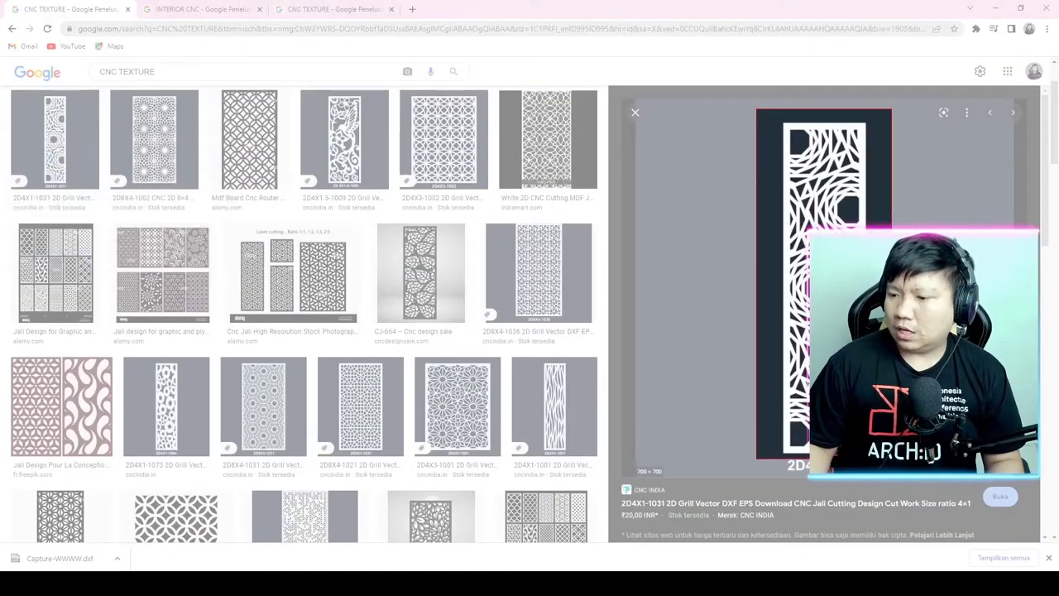
pyautogui.moveTo(755, 108); pyautogui.dragTo(896, 457)
pyautogui.hotkey('ctrl', 's')
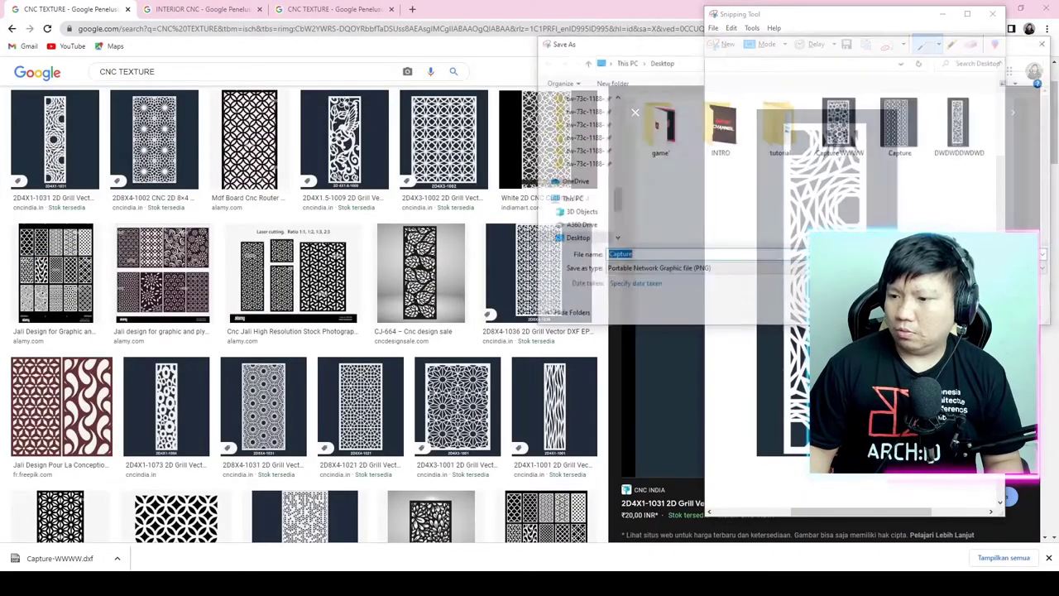
pyautogui.press('Return')
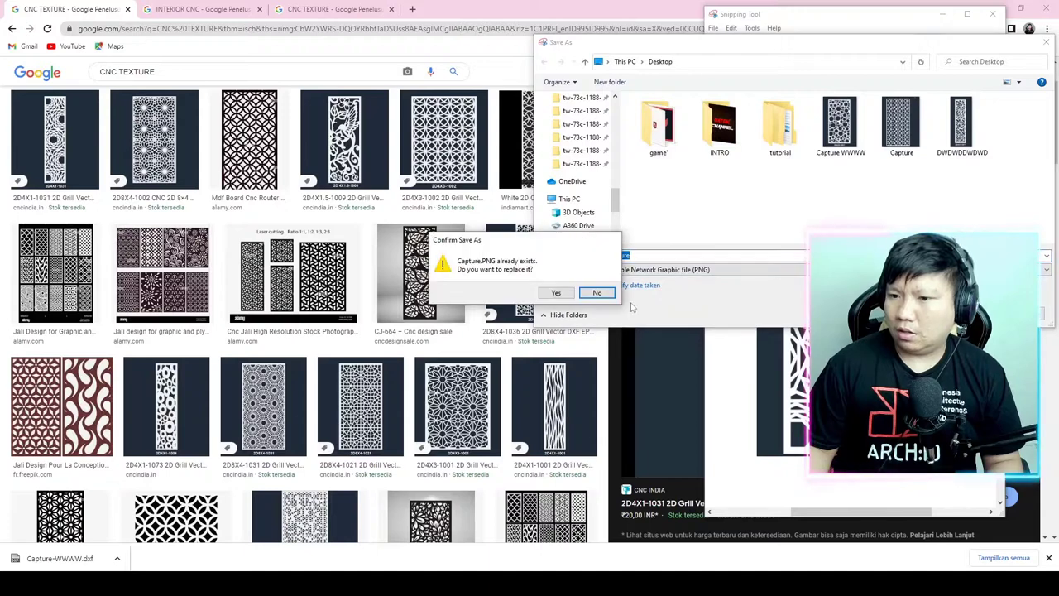
pyautogui.click(596, 292)
pyautogui.write('DWDWDWDWD')
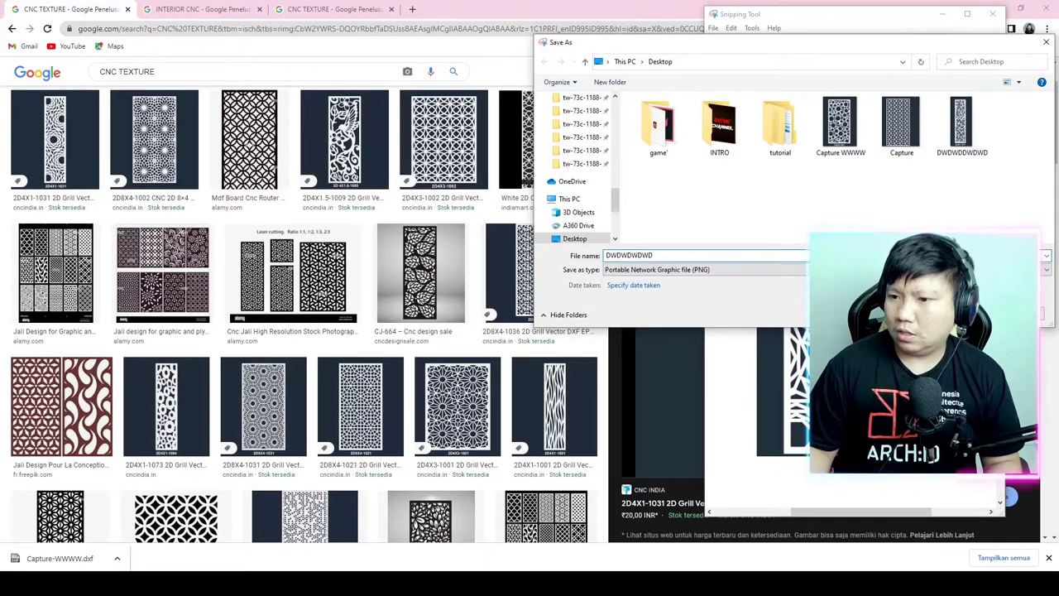
pyautogui.press('Return')
pyautogui.click(942, 13)
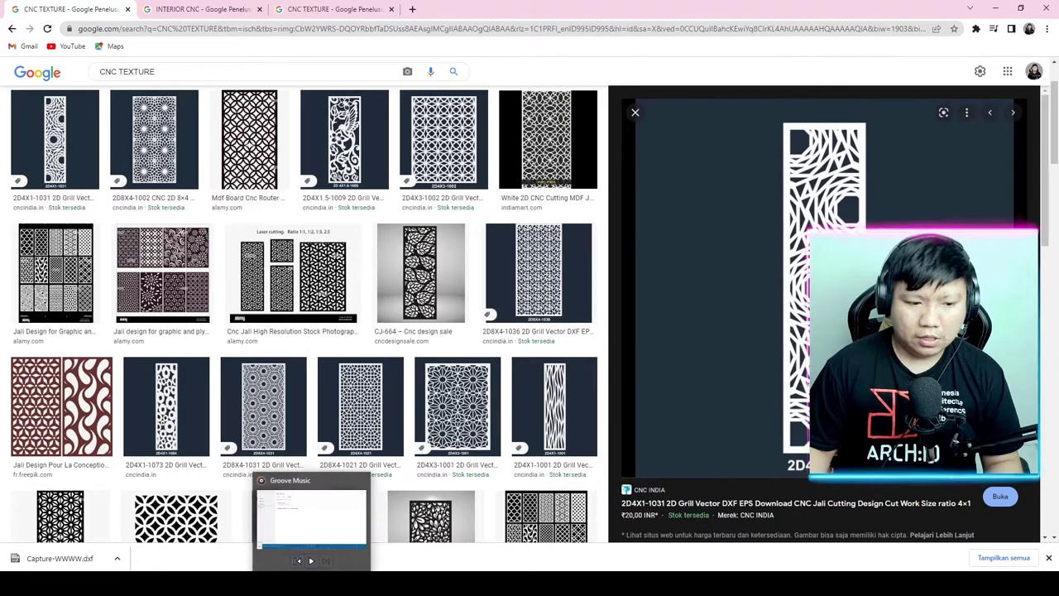
# Minimize Chrome and launch SketchUp 2020 via a Start menu search for 'sket'.
pyautogui.click(997, 10)
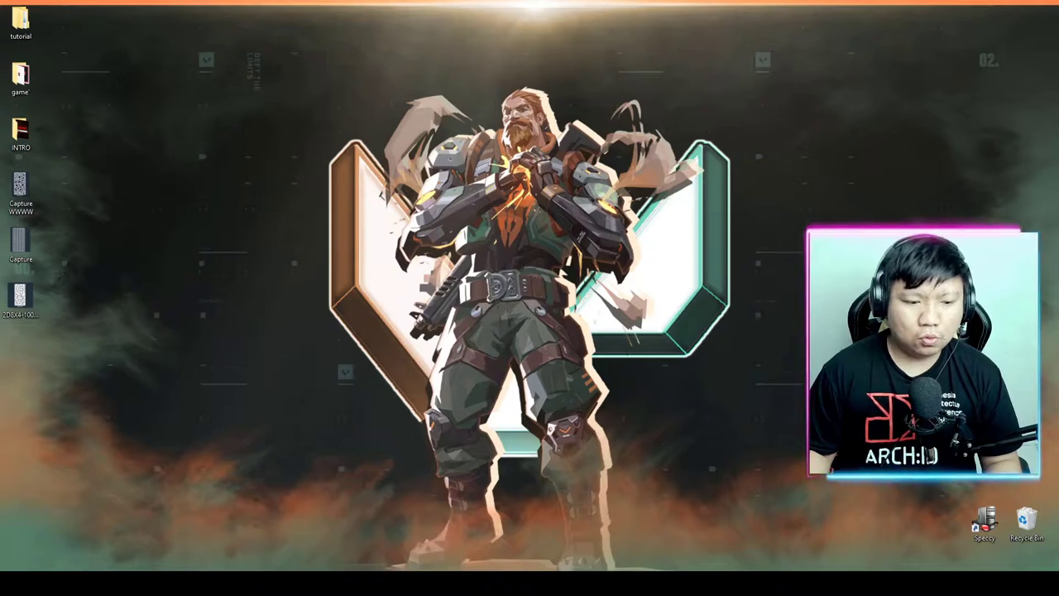
pyautogui.press('super')
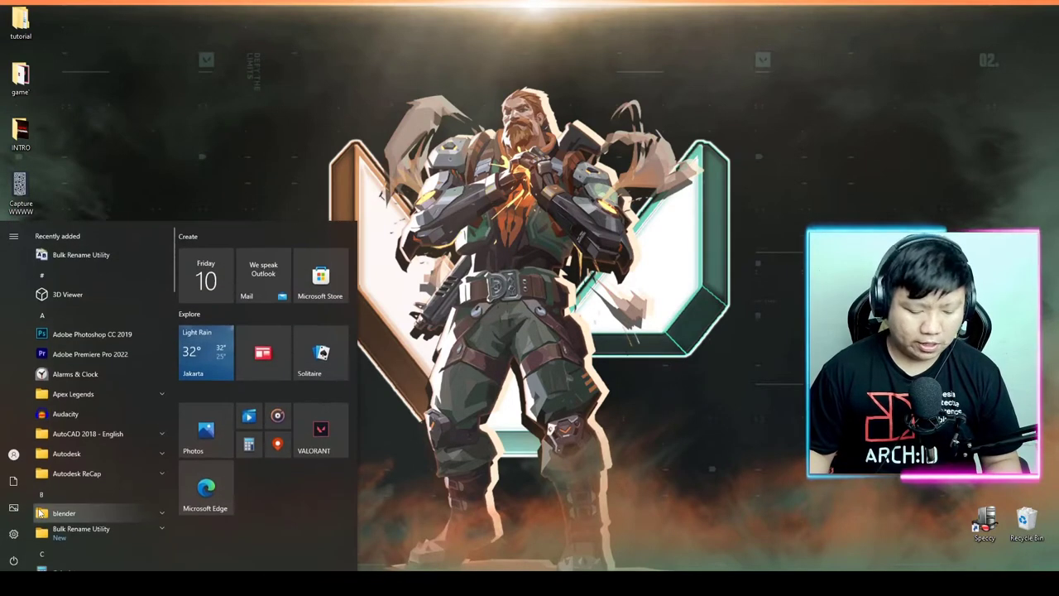
pyautogui.write('sket')
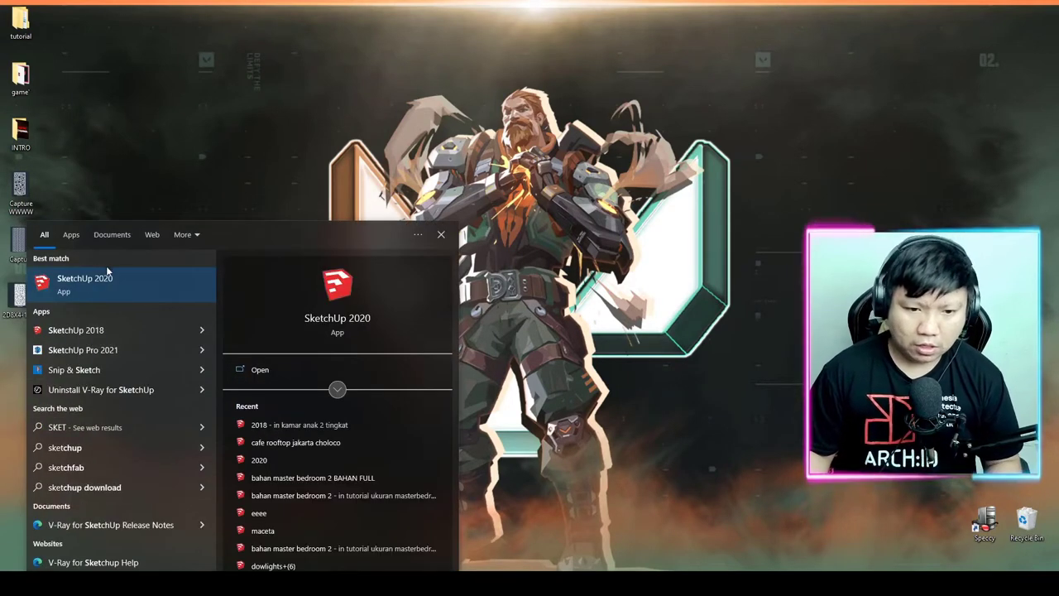
pyautogui.press('Return')
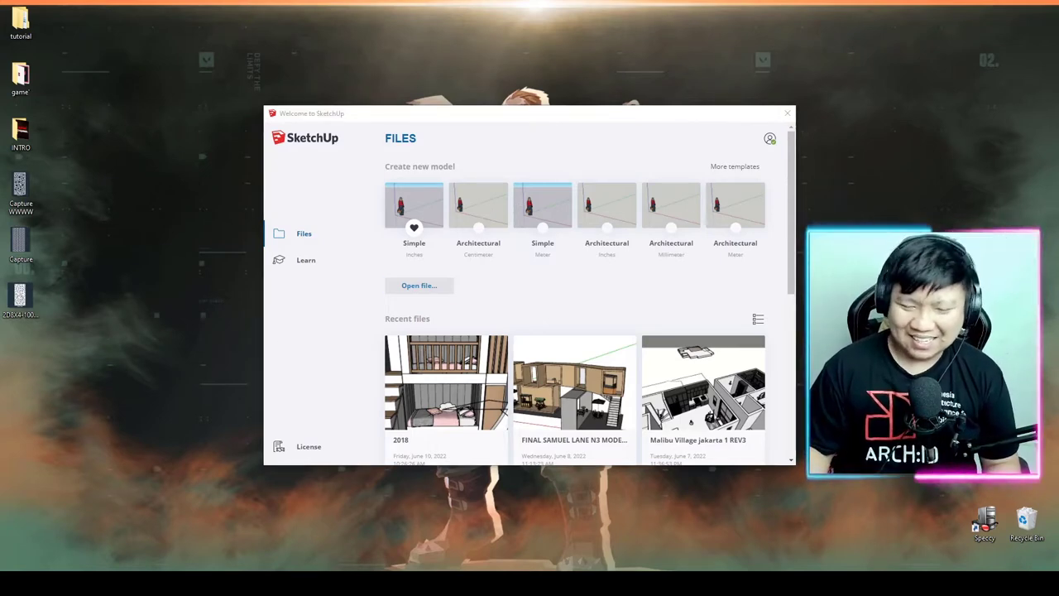
# Start a model from the Architectural Centimeter template and delete the default scale figure.
pyautogui.click(462, 211)
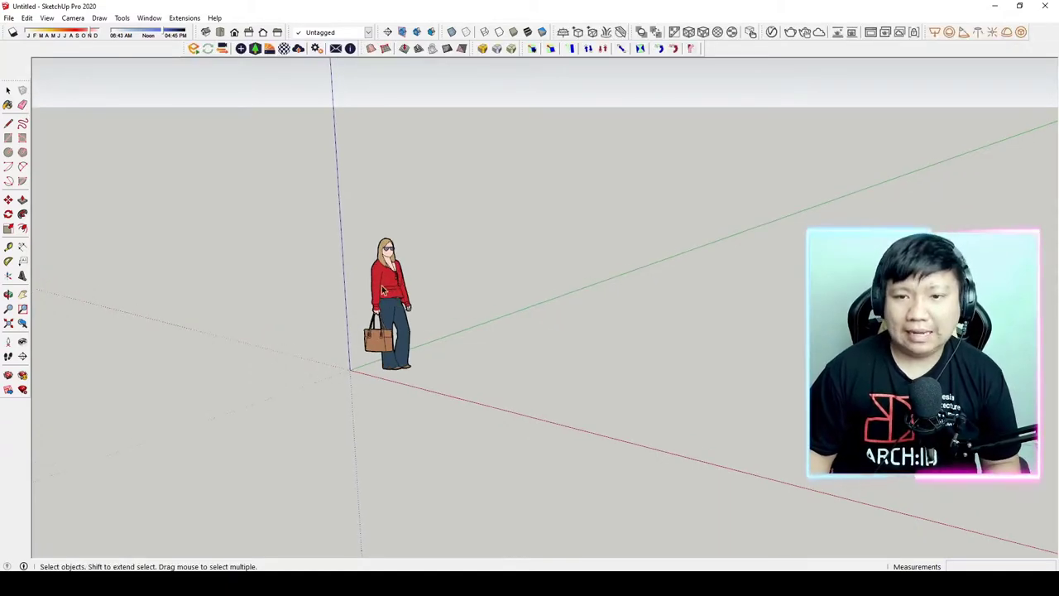
pyautogui.moveTo(384, 284); pyautogui.dragTo(362, 295, button='middle')
pyautogui.scroll(3, 362, 295)
pyautogui.click(362, 296)
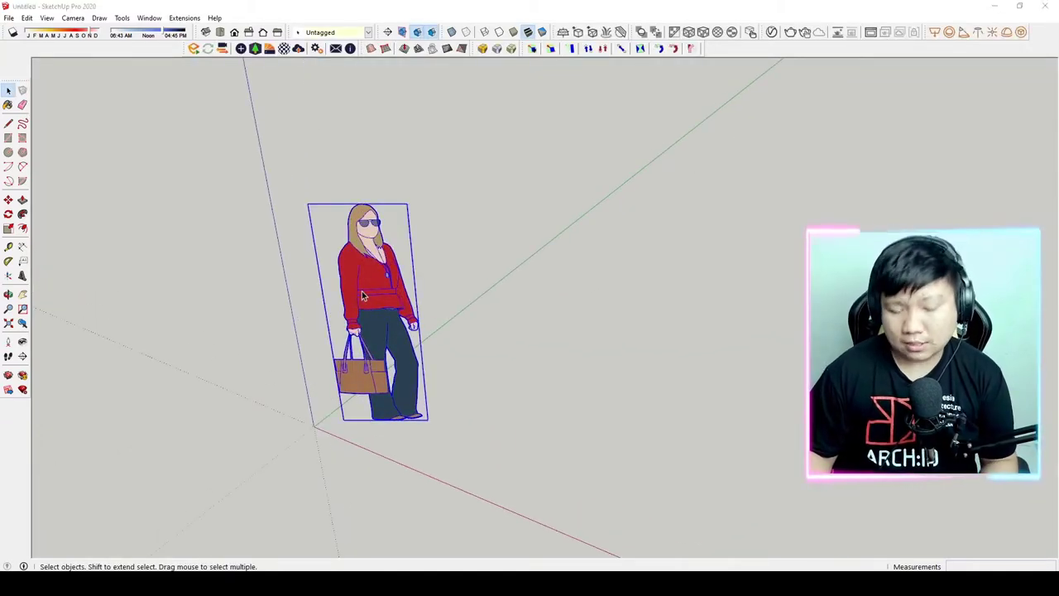
pyautogui.press('Delete')
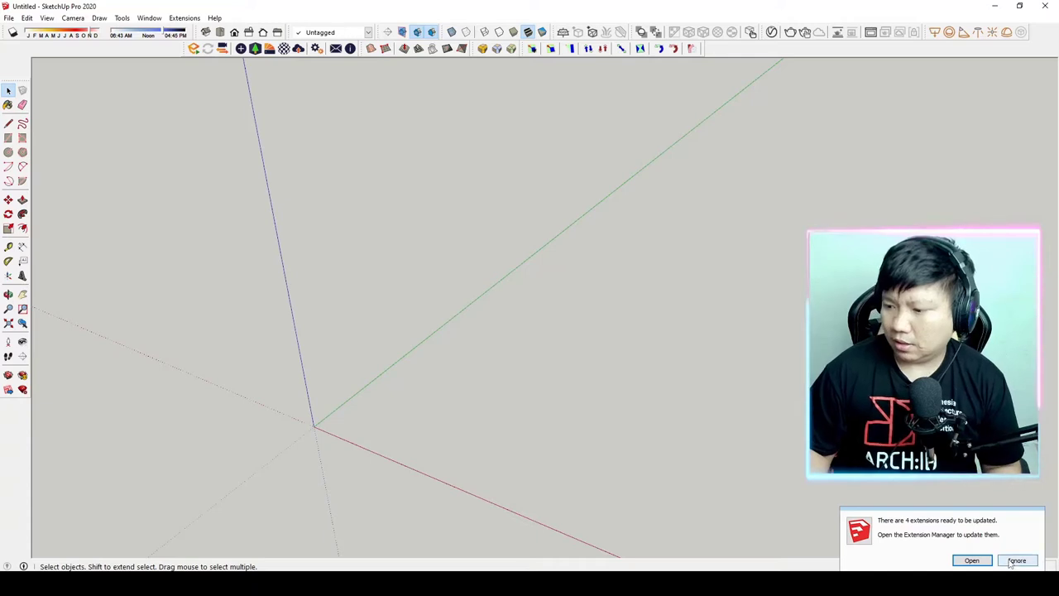
# Ignore the extension update notice and glance over the File menu without choosing anything.
pyautogui.click(1016, 561)
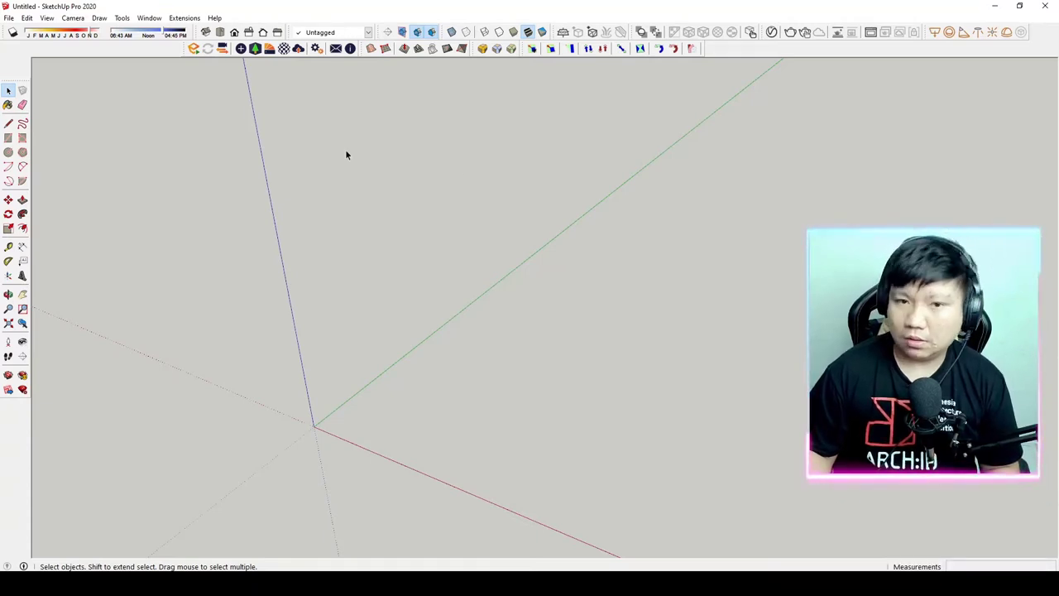
pyautogui.click(9, 17)
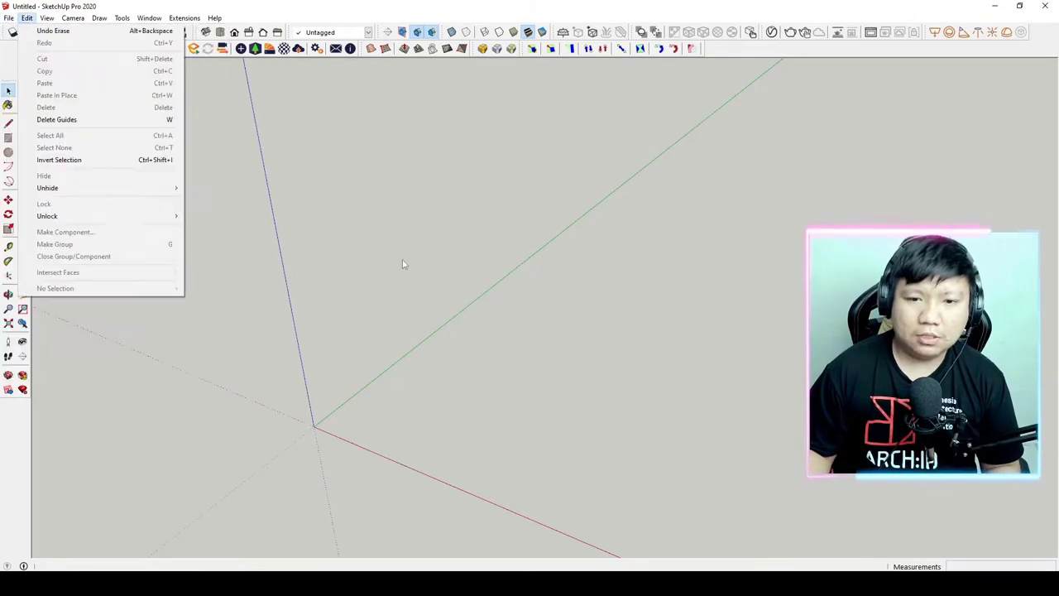
pyautogui.click(346, 462)
# Return to Chrome and close the INTERIOR CNC and second CNC TEXTURE tabs.
pyautogui.click(397, 534)
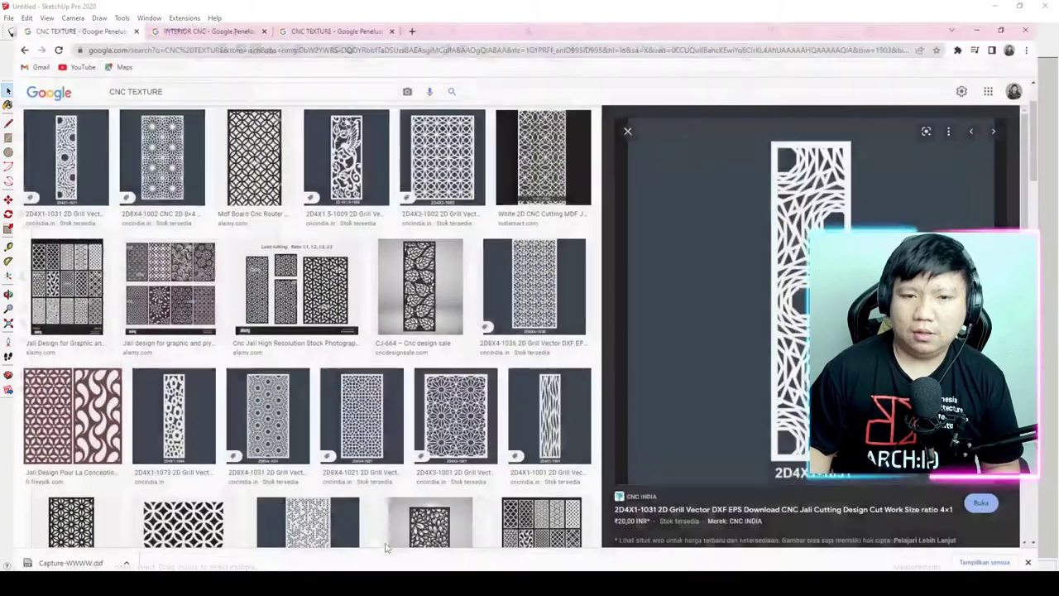
pyautogui.click(203, 9)
pyautogui.click(331, 9)
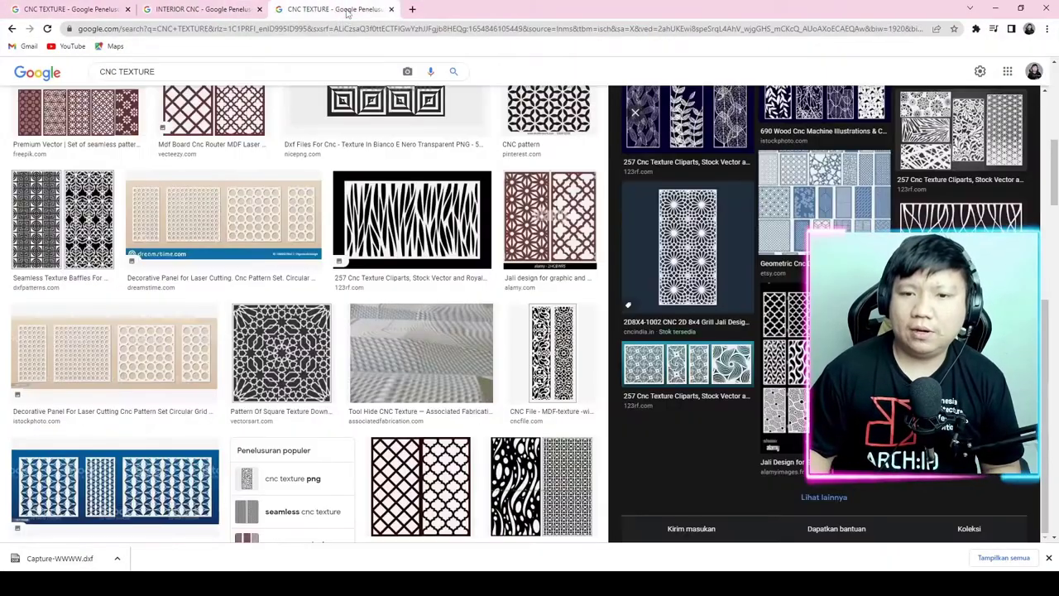
pyautogui.click(203, 9)
pyautogui.click(259, 10)
pyautogui.click(259, 9)
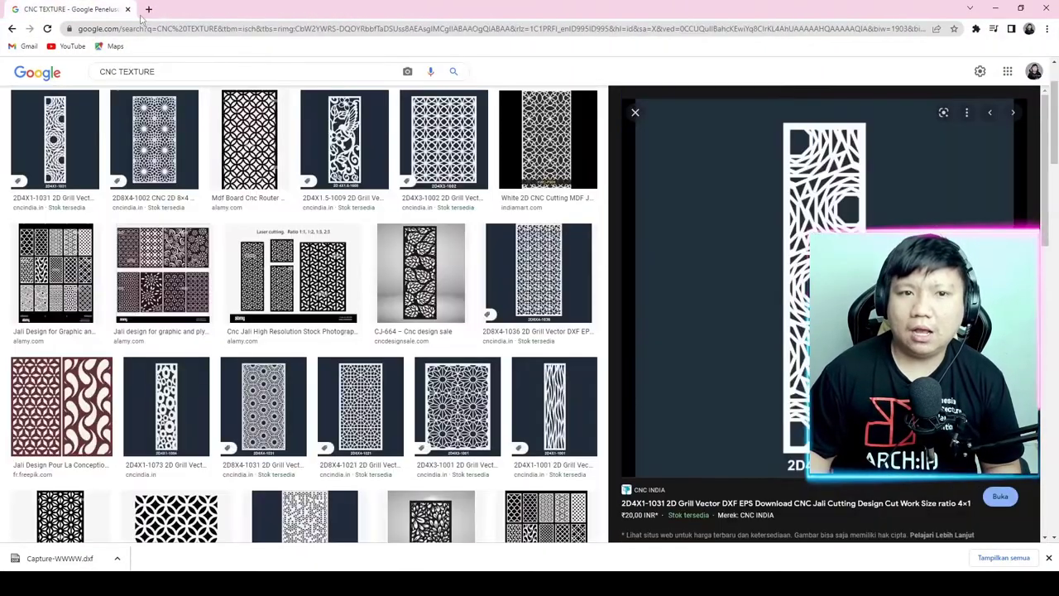
# Search 'jpg to dxf' in a new tab and open Convertio's JPG to DXF converter.
pyautogui.click(149, 9)
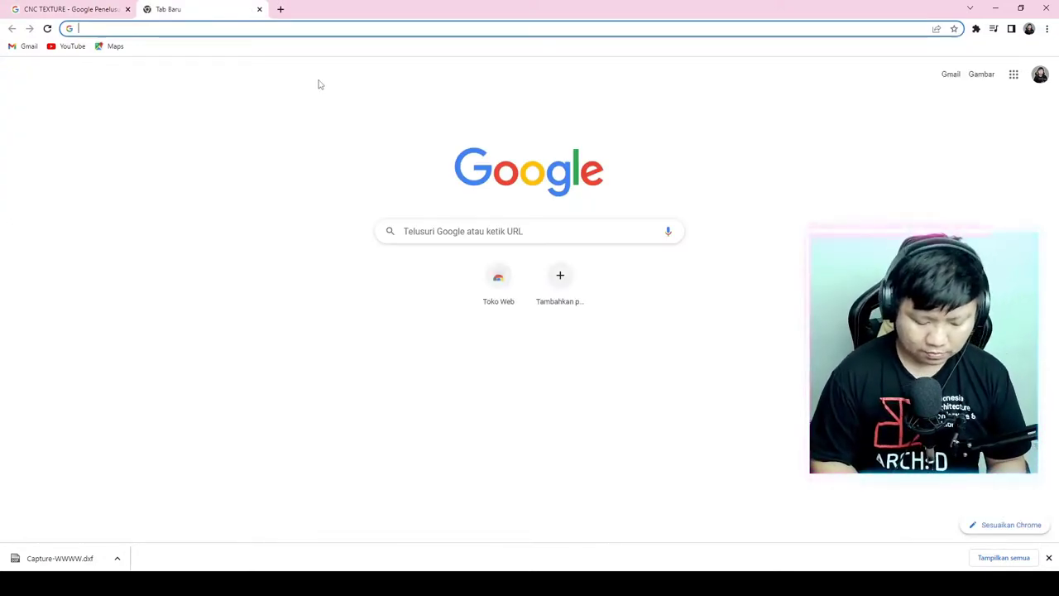
pyautogui.write('JPG')
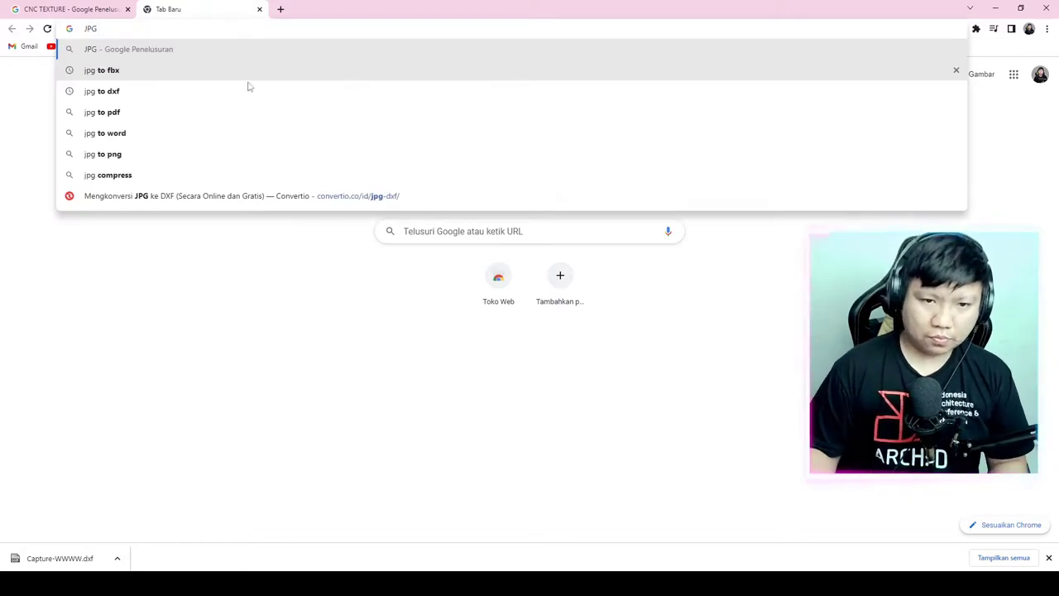
pyautogui.click(166, 92)
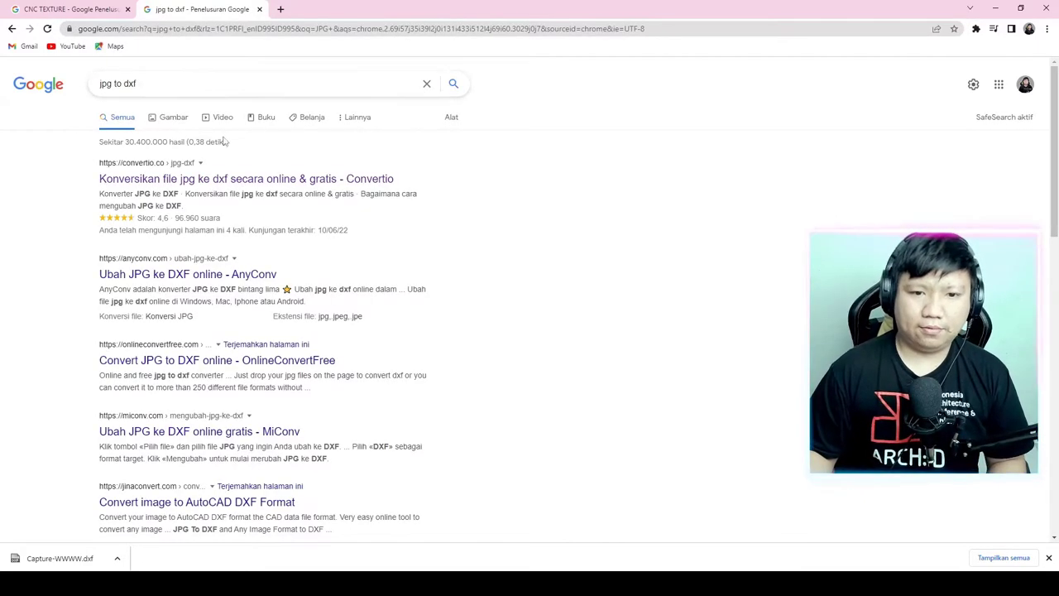
pyautogui.click(229, 179)
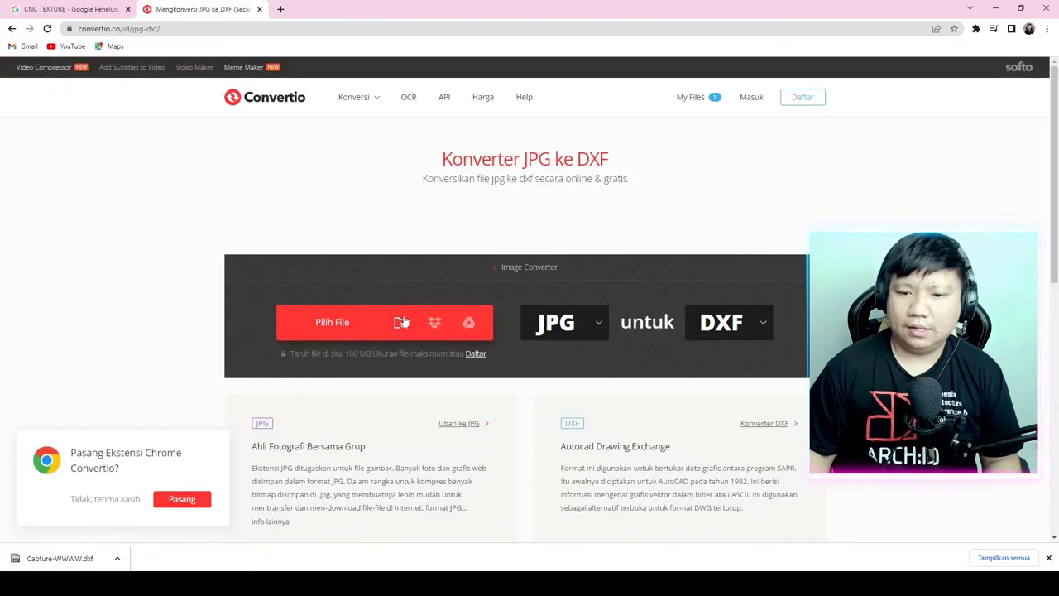
# Upload Capture WWWW to Convertio, convert it to DXF, and download Capture-WWWW_1.dxf.
pyautogui.click(362, 329)
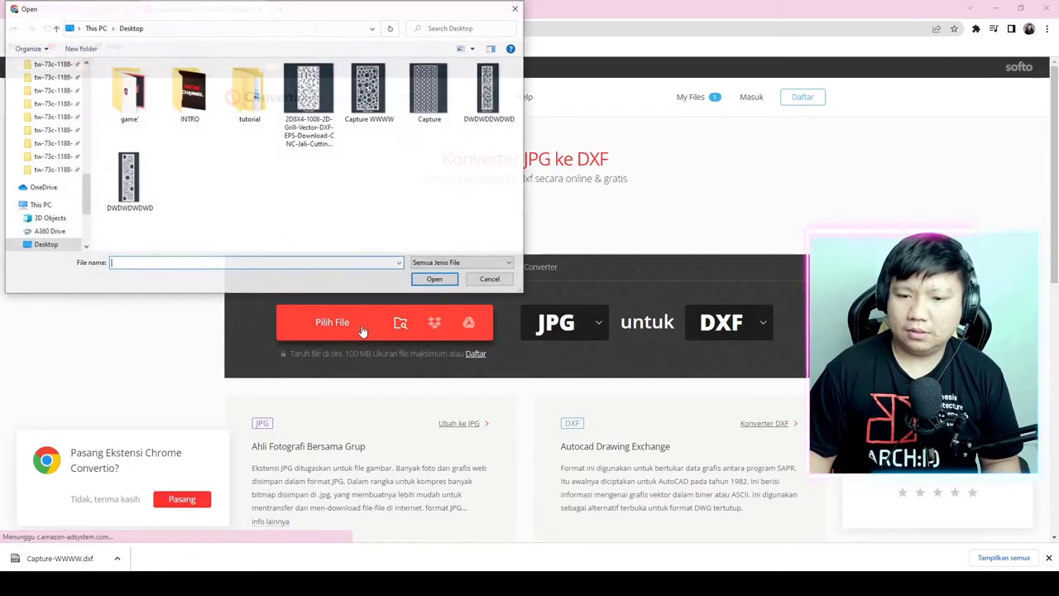
pyautogui.doubleClick(372, 105)
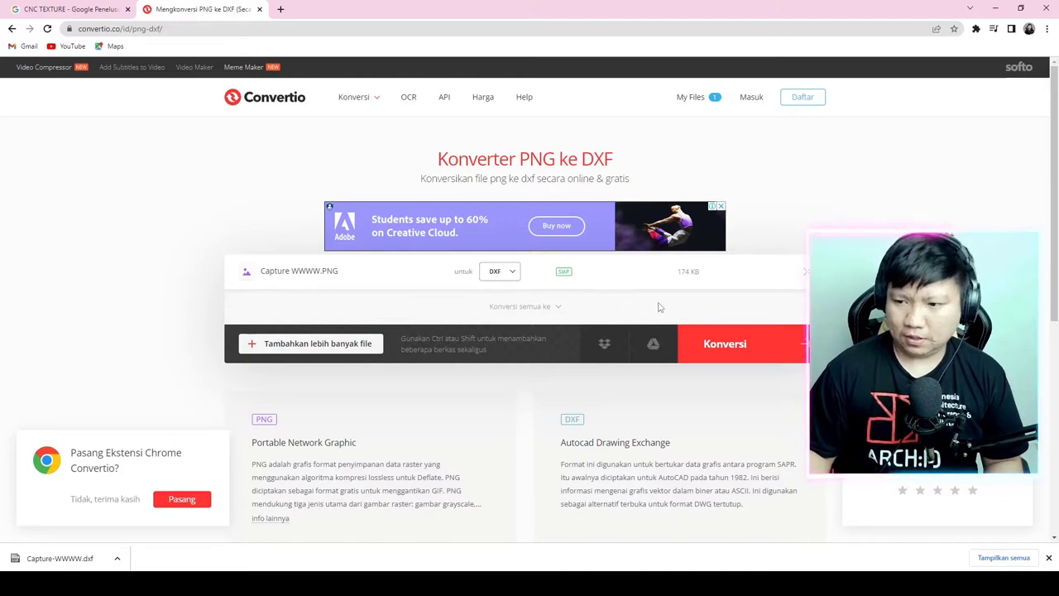
pyautogui.moveTo(530, 271)
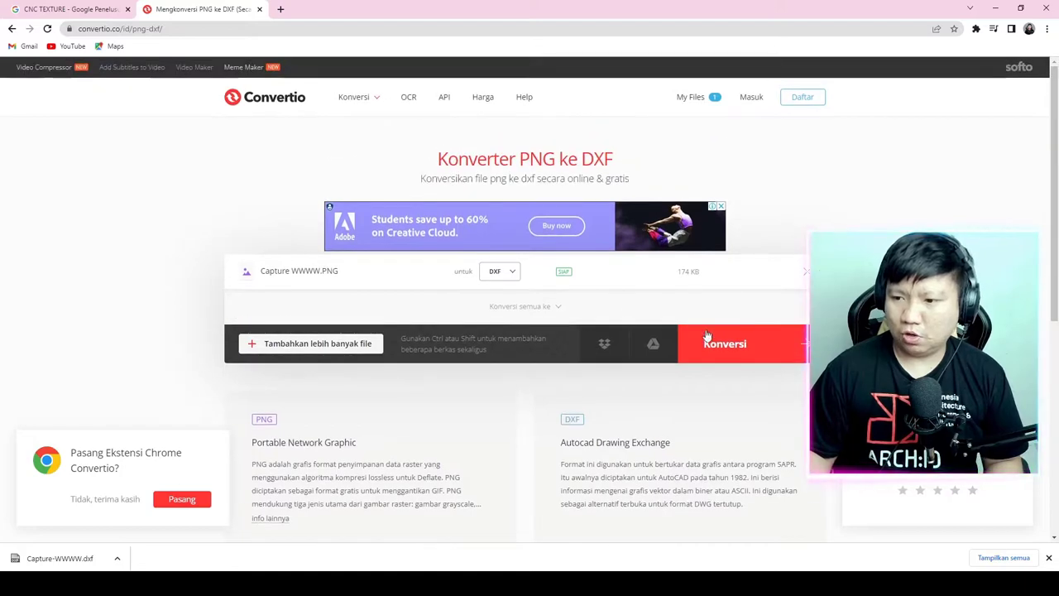
pyautogui.click(714, 353)
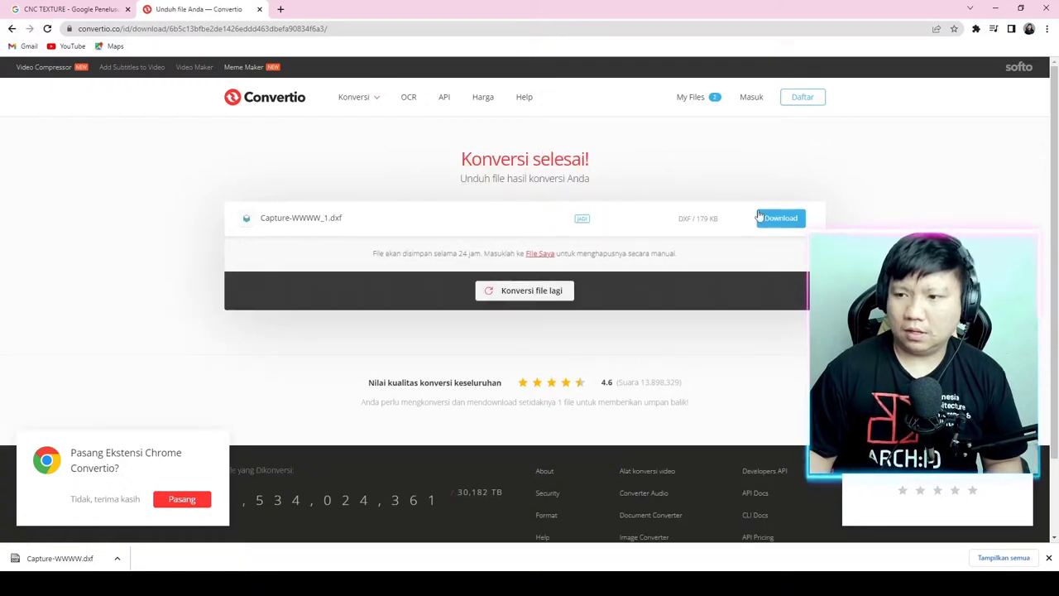
pyautogui.click(776, 219)
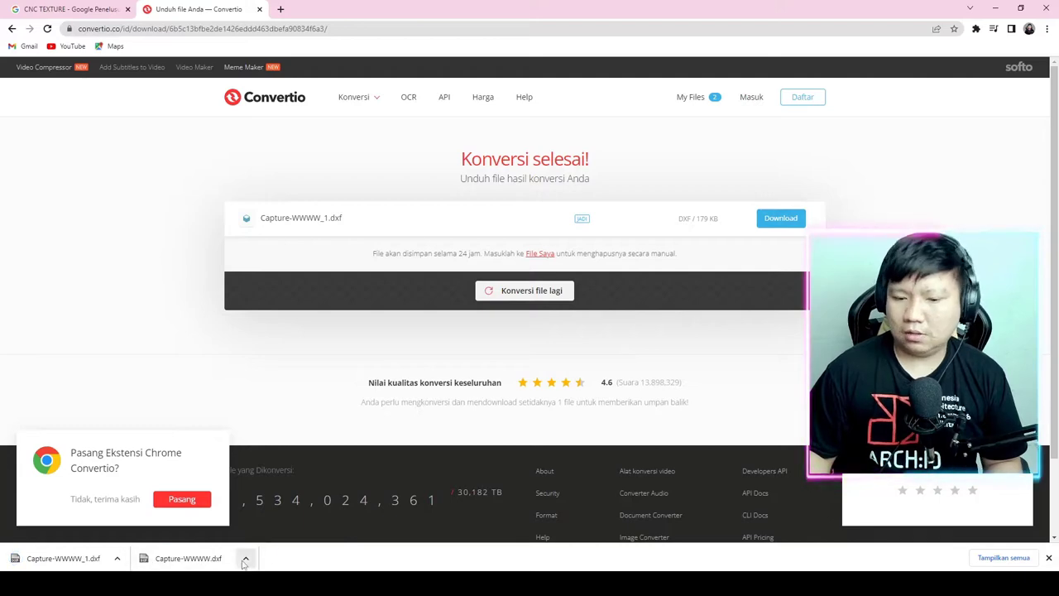
# Cut Capture-WWWW_1.dxf from Downloads and paste it into the Desktop folder.
pyautogui.click(116, 558)
pyautogui.click(162, 521)
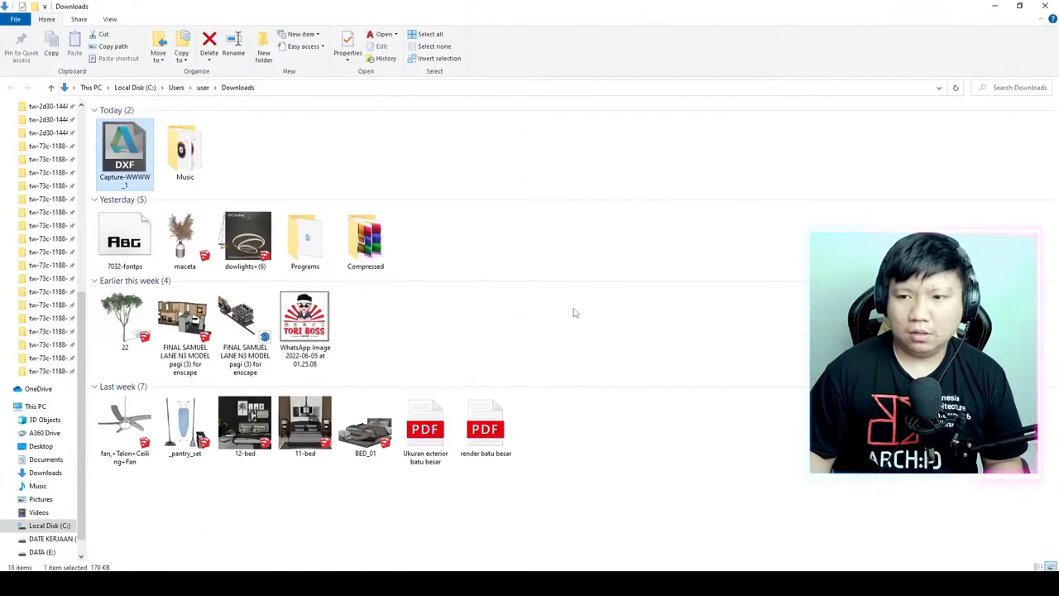
pyautogui.rightClick(100, 154)
pyautogui.click(132, 364)
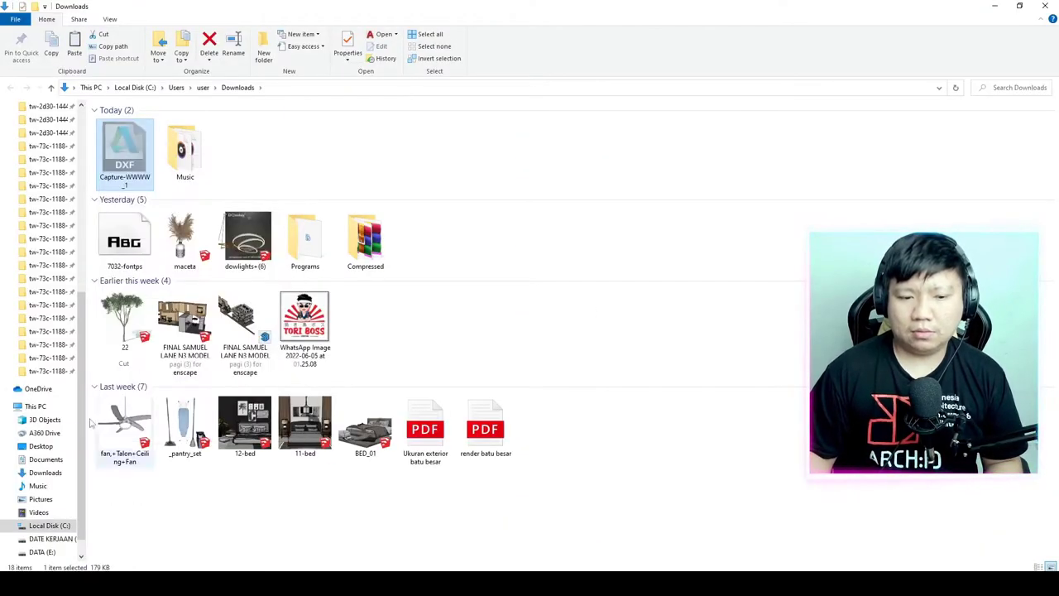
pyautogui.click(40, 446)
pyautogui.rightClick(496, 361)
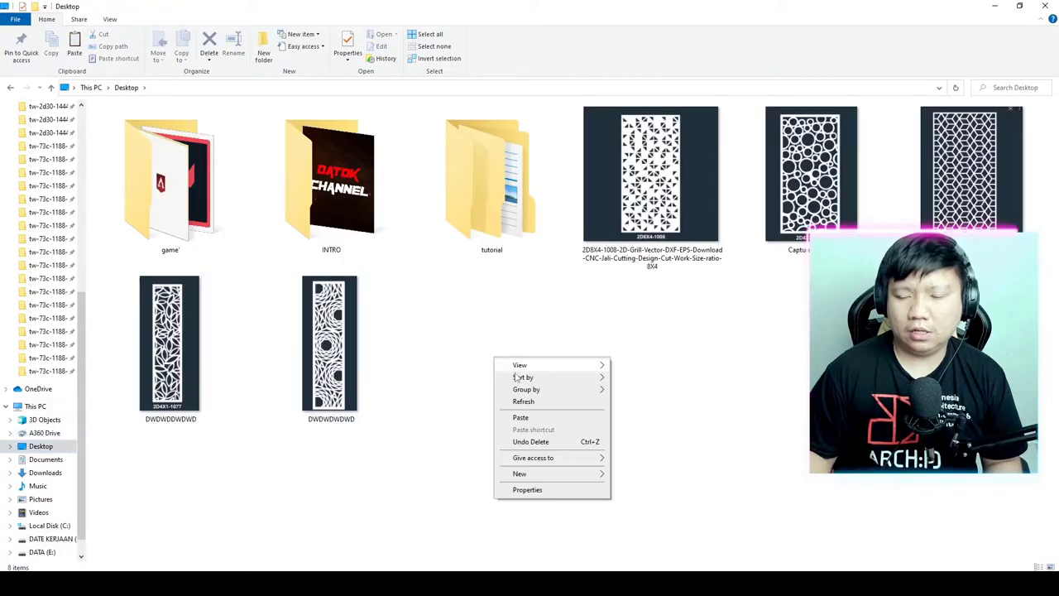
pyautogui.click(520, 418)
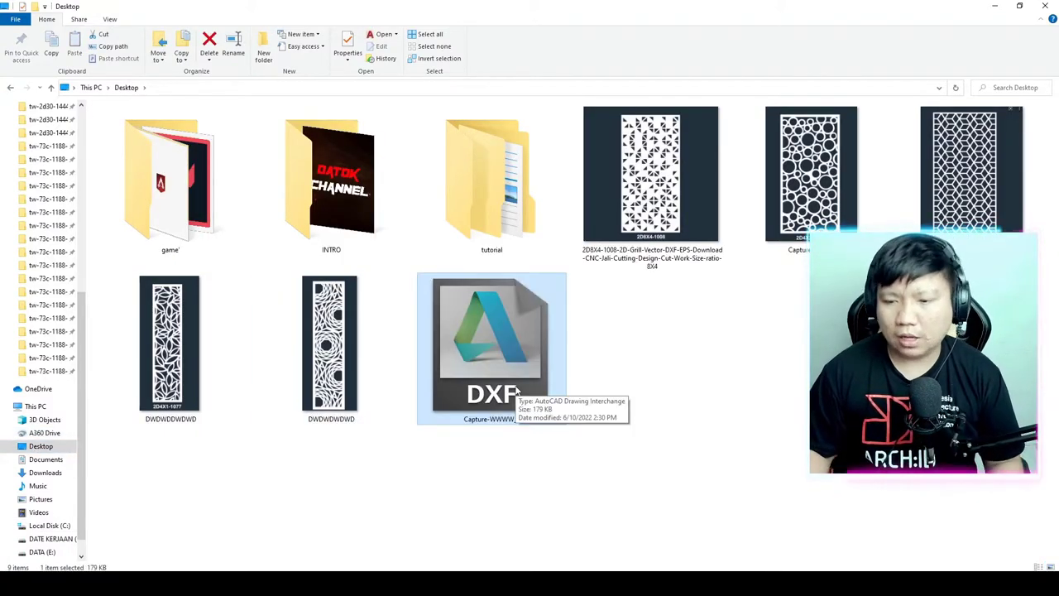
pyautogui.click(501, 530)
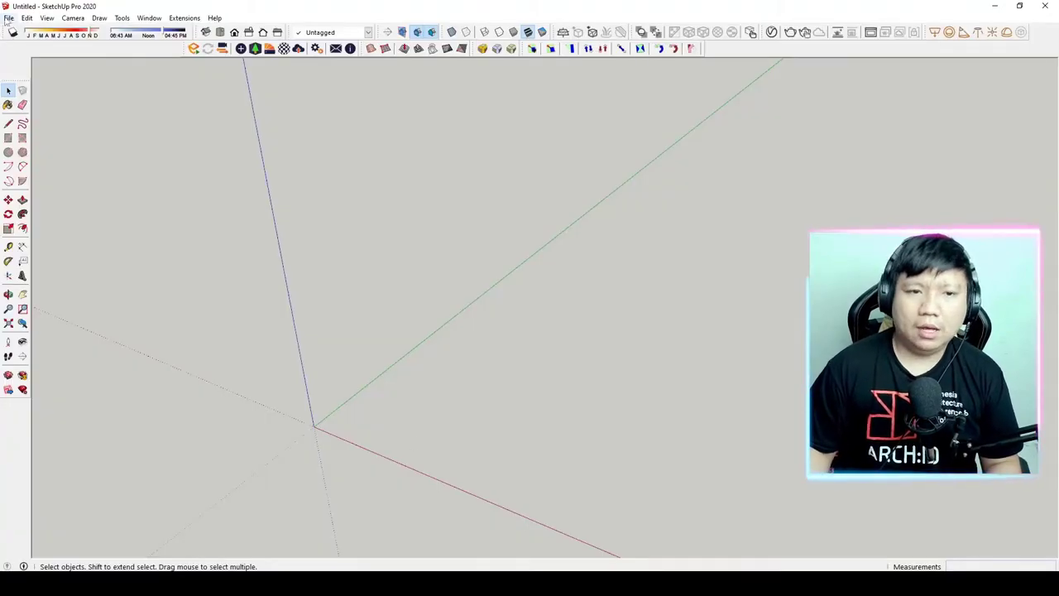
# Import Capture-WWWW_1.dxf from the Desktop and dismiss the Import Results summary.
pyautogui.click(8, 17)
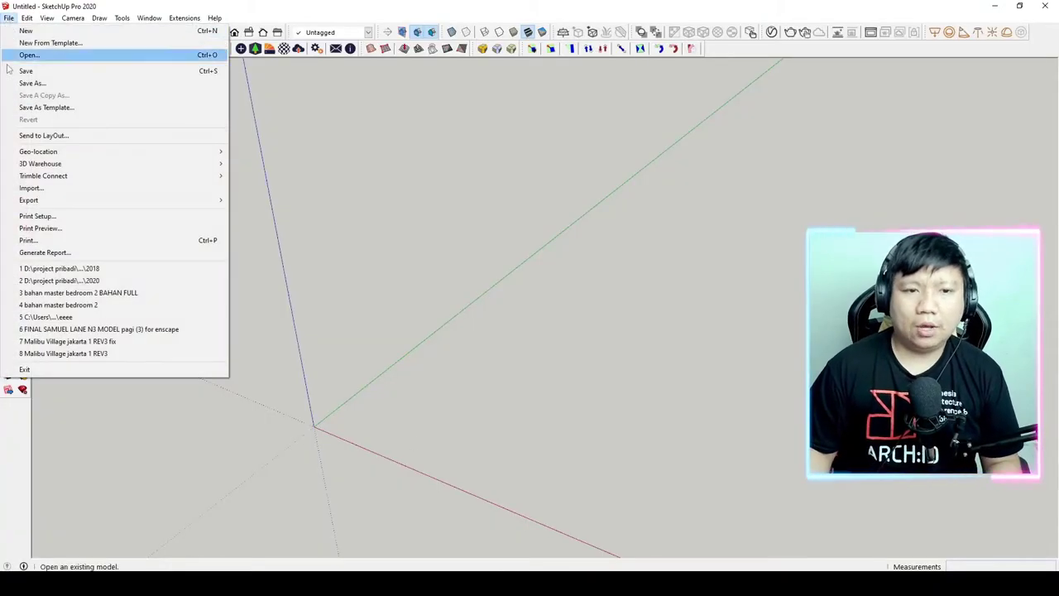
pyautogui.click(33, 188)
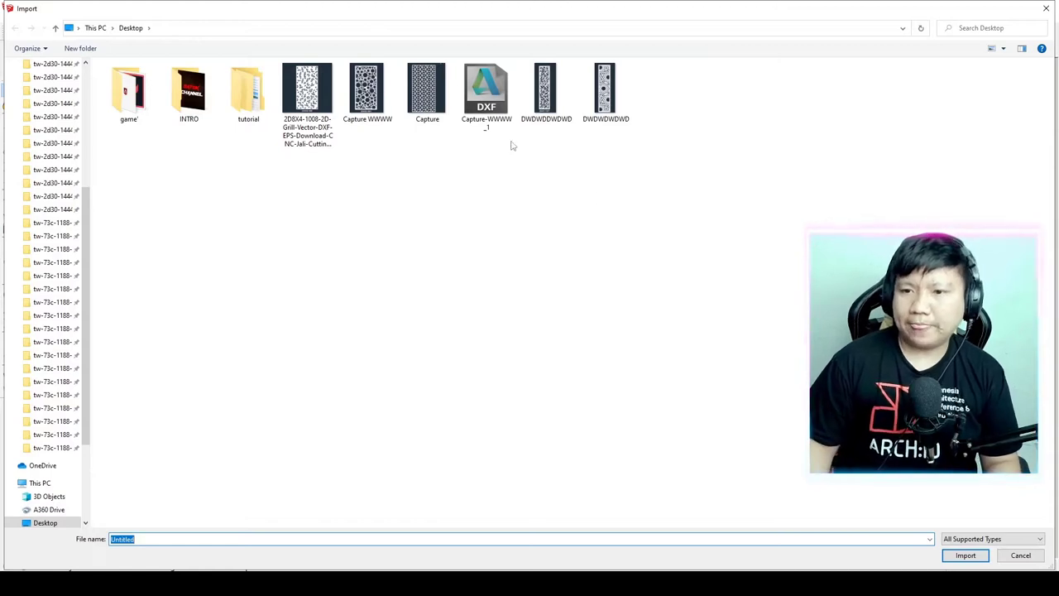
pyautogui.moveTo(486, 91)
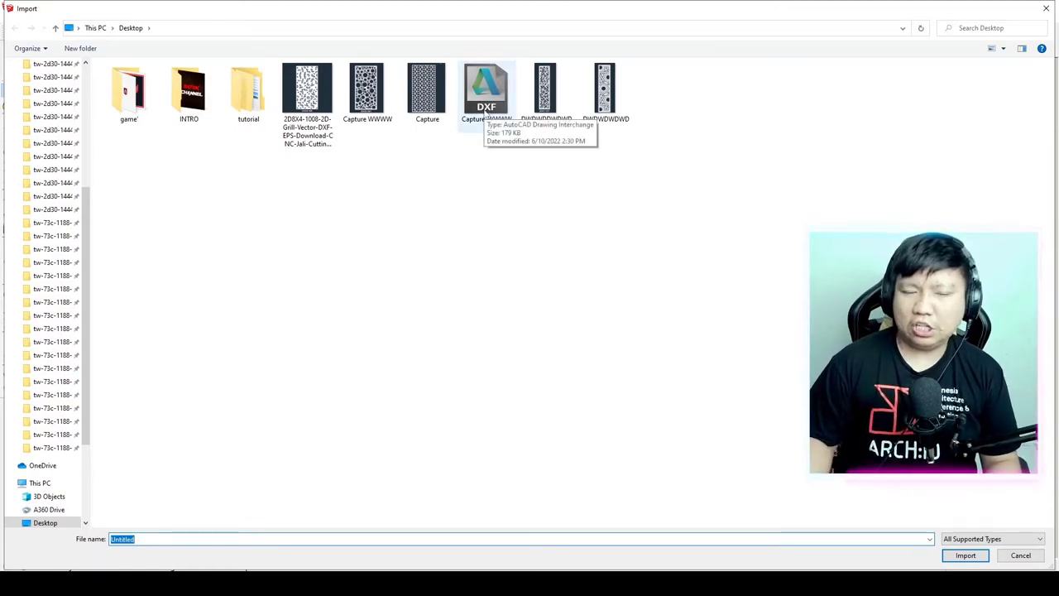
pyautogui.doubleClick(485, 95)
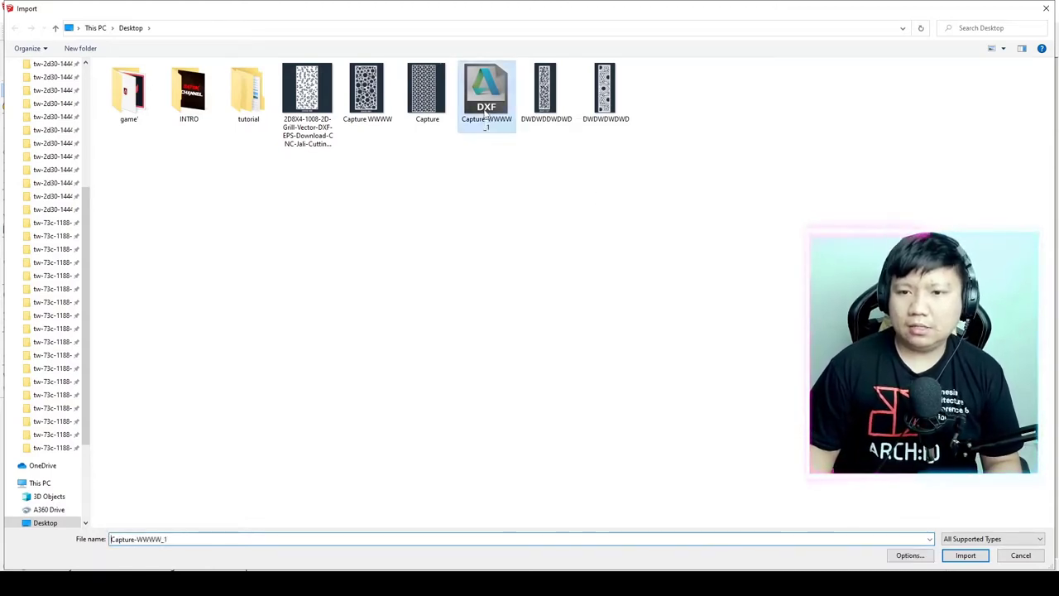
pyautogui.click(585, 373)
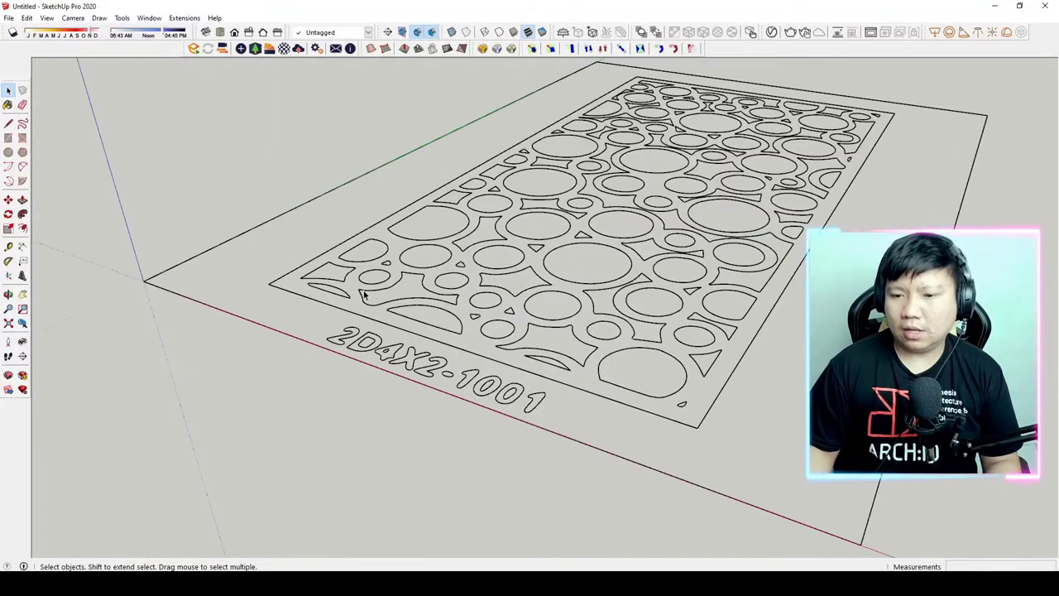
# Open the imported 2D4X2-1001 component for editing and remove its label.
pyautogui.scroll(3, 511, 361)
pyautogui.scroll(-5, 511, 360)
pyautogui.moveTo(497, 347); pyautogui.dragTo(511, 361, button='middle')
pyautogui.scroll(3, 475, 394)
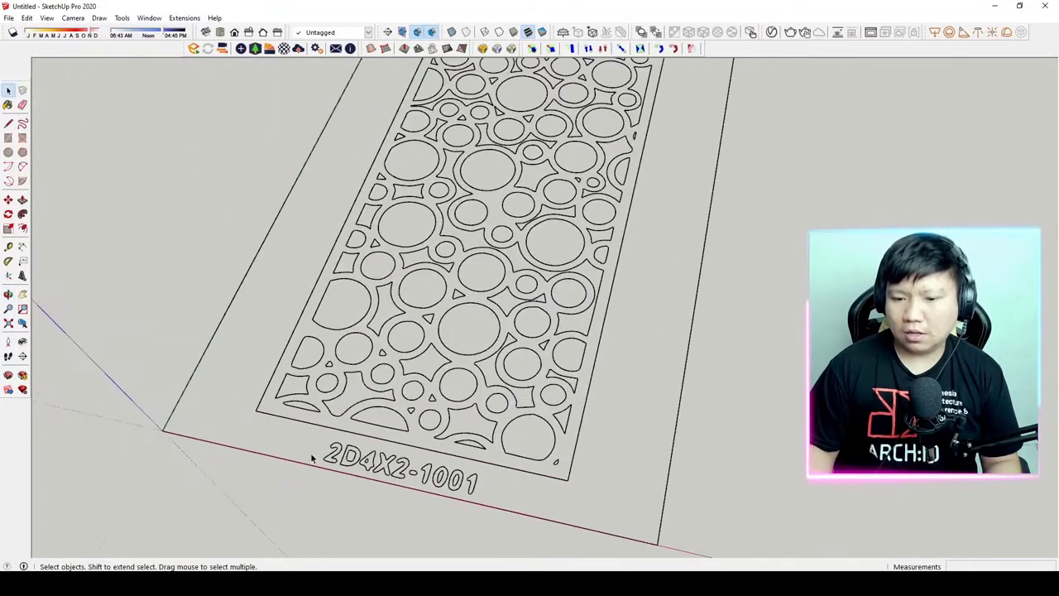
pyautogui.doubleClick(262, 458)
pyautogui.moveTo(262, 457); pyautogui.dragTo(381, 495, button='middle')
pyautogui.scroll(1, 381, 495)
pyautogui.scroll(-2, 571, 532)
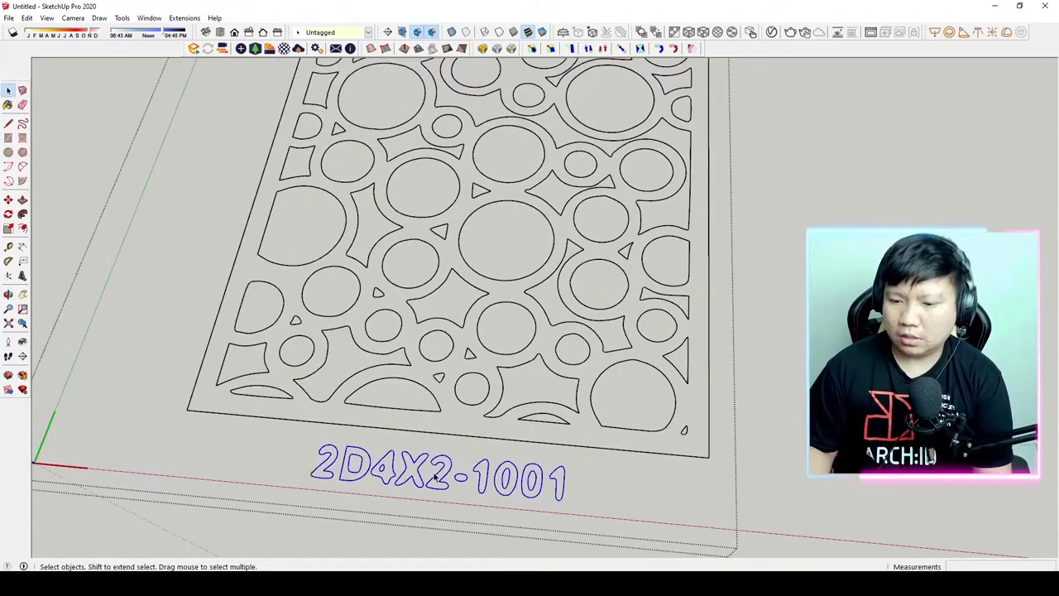
pyautogui.scroll(-1, 419, 529)
pyautogui.moveTo(419, 530)
pyautogui.mouseDown(button='middle')
pyautogui.moveTo(369, 478)
pyautogui.moveTo(431, 402)
pyautogui.mouseUp(button='middle')
pyautogui.press('Escape')
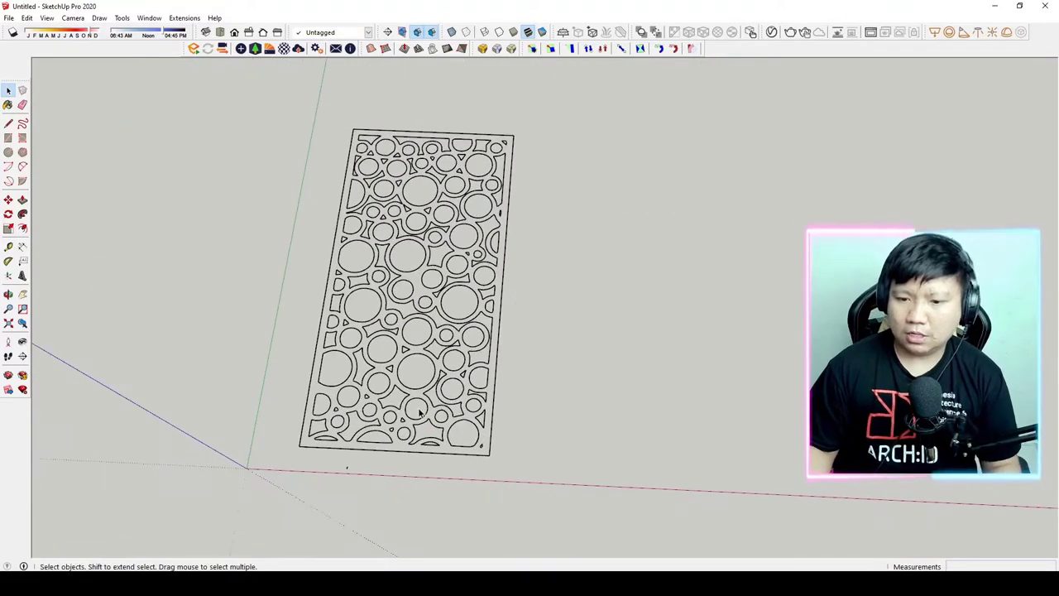
# Explode the imported circle-pattern panel into loose geometry.
pyautogui.click(414, 406)
pyautogui.rightClick(416, 402)
pyautogui.click(459, 154)
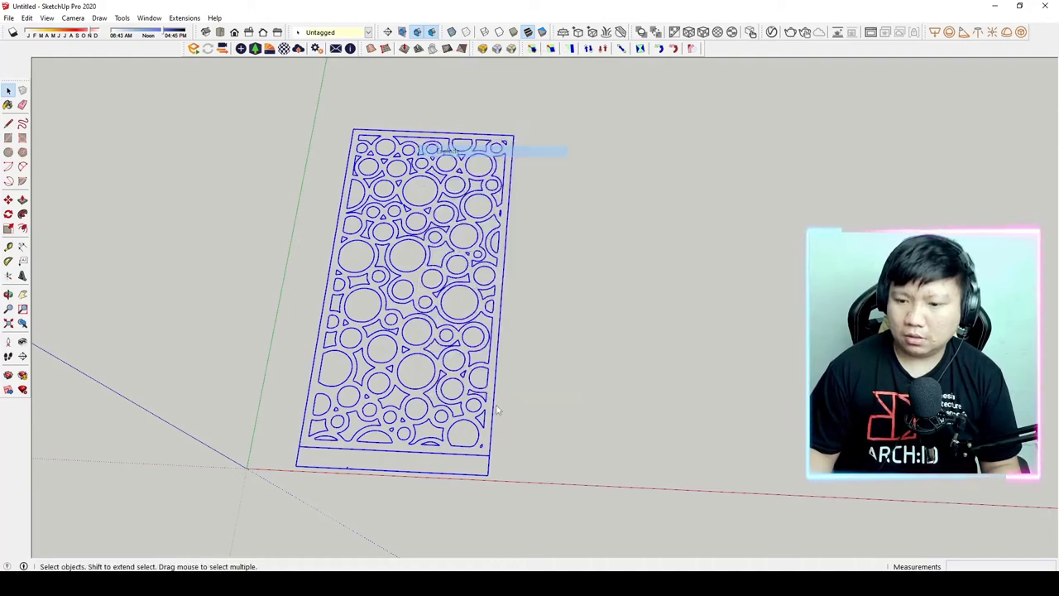
pyautogui.scroll(3, 248, 464)
pyautogui.scroll(1, 298, 501)
pyautogui.click(299, 503)
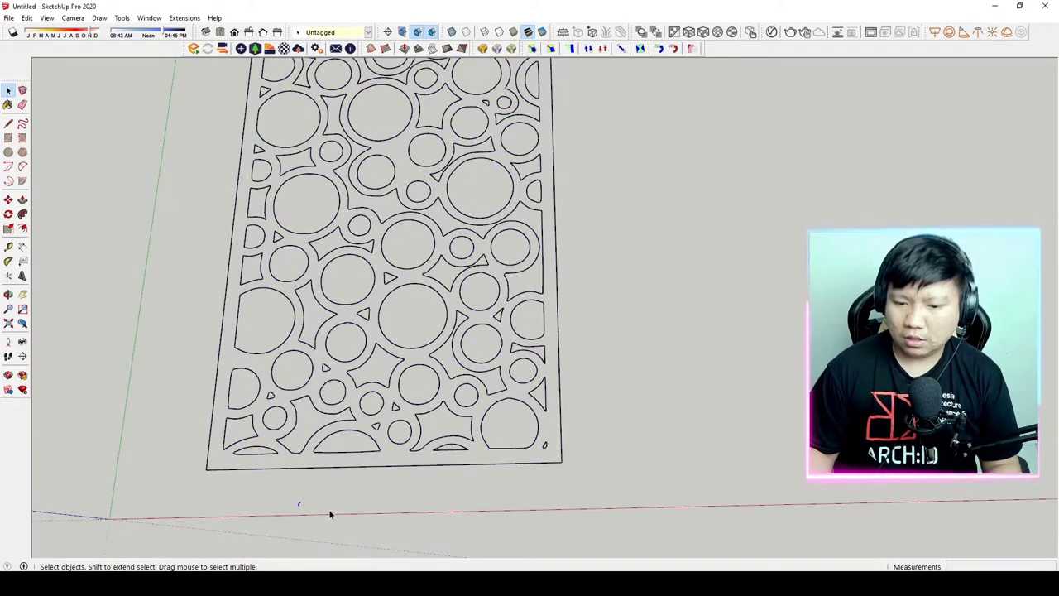
# Window-select the whole exploded circle-pattern panel.
pyautogui.scroll(-2, 331, 503)
pyautogui.scroll(2, 277, 487)
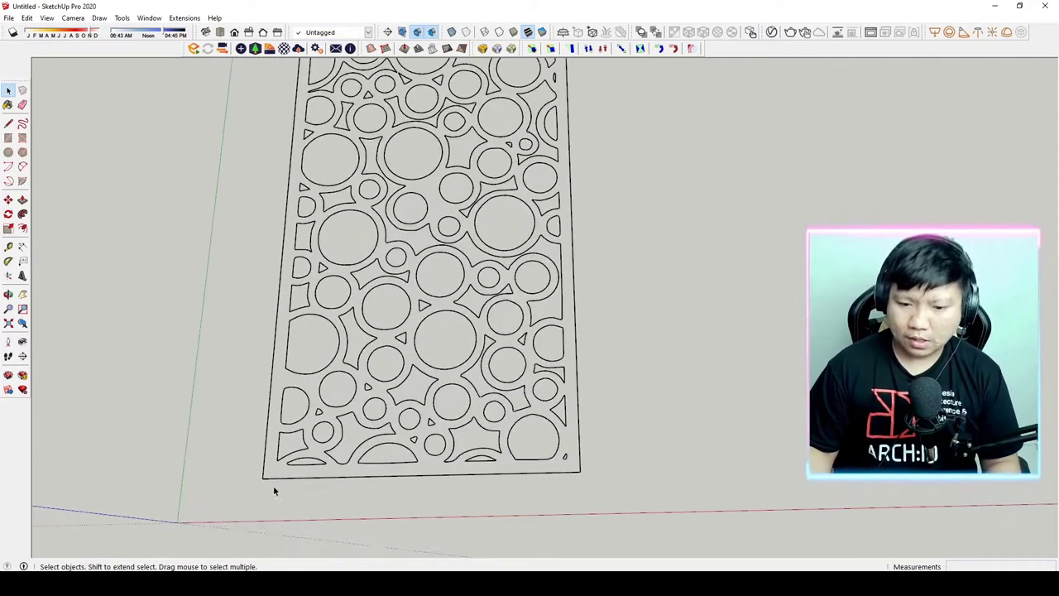
pyautogui.scroll(-2, 274, 481)
pyautogui.moveTo(290, 238); pyautogui.dragTo(506, 508)
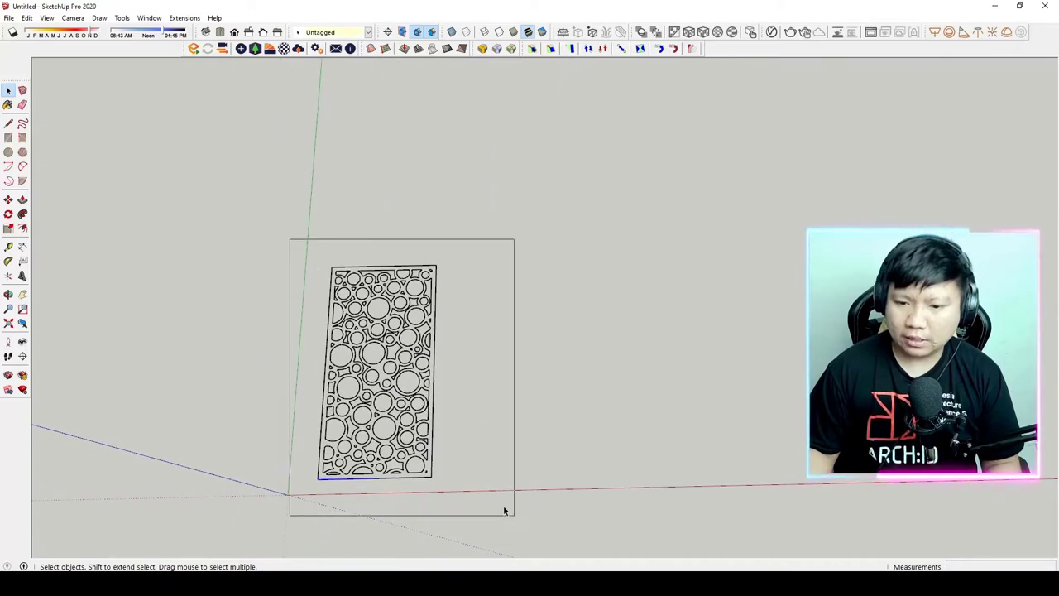
pyautogui.scroll(2, 395, 426)
pyautogui.scroll(-1, 395, 426)
pyautogui.scroll(1, 380, 413)
pyautogui.scroll(-2, 397, 410)
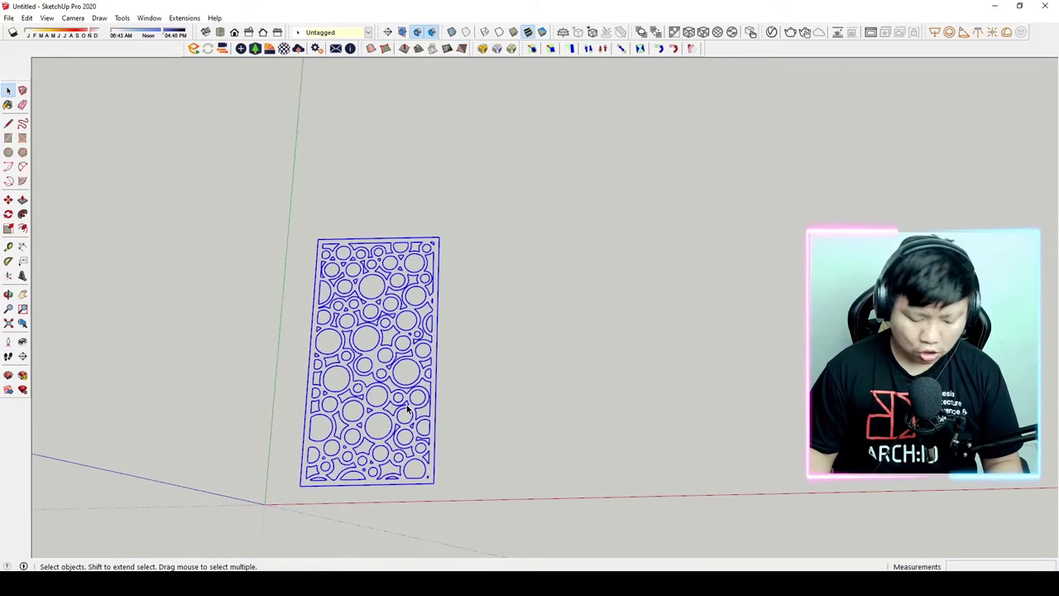
# Measure the panel height as 1107.4 cm with a dimension, then erase that dimension.
pyautogui.press('d')
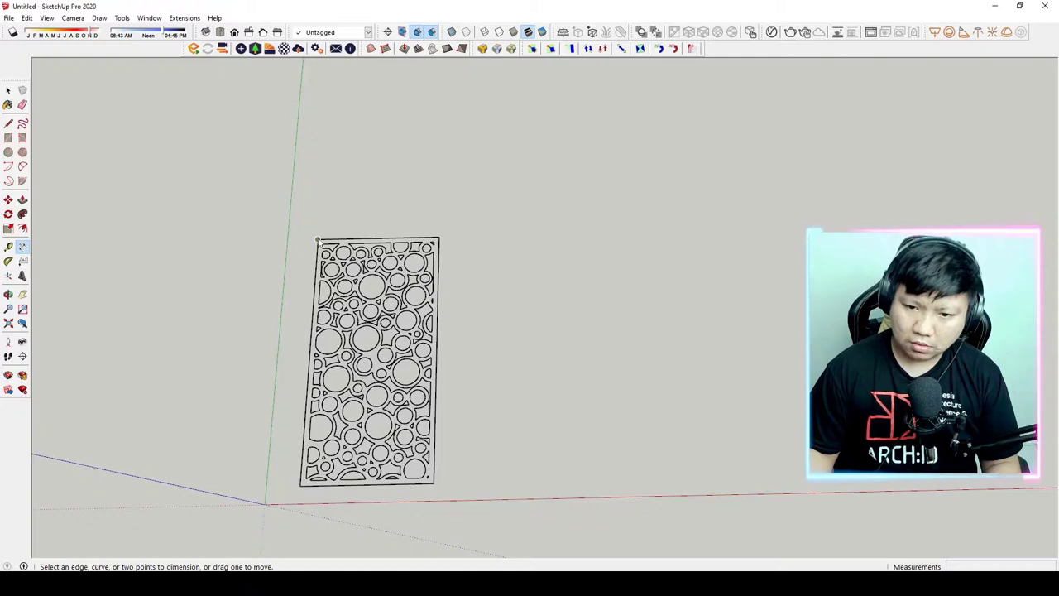
pyautogui.click(317, 240)
pyautogui.click(301, 488)
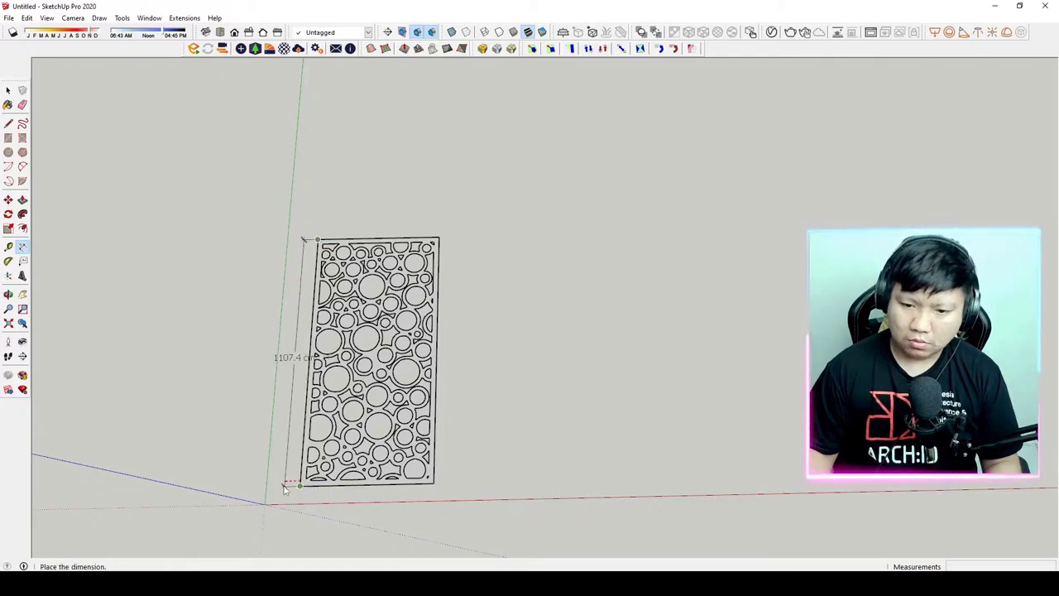
pyautogui.click(286, 357)
pyautogui.press('space')
pyautogui.moveTo(285, 358); pyautogui.dragTo(331, 327, button='middle')
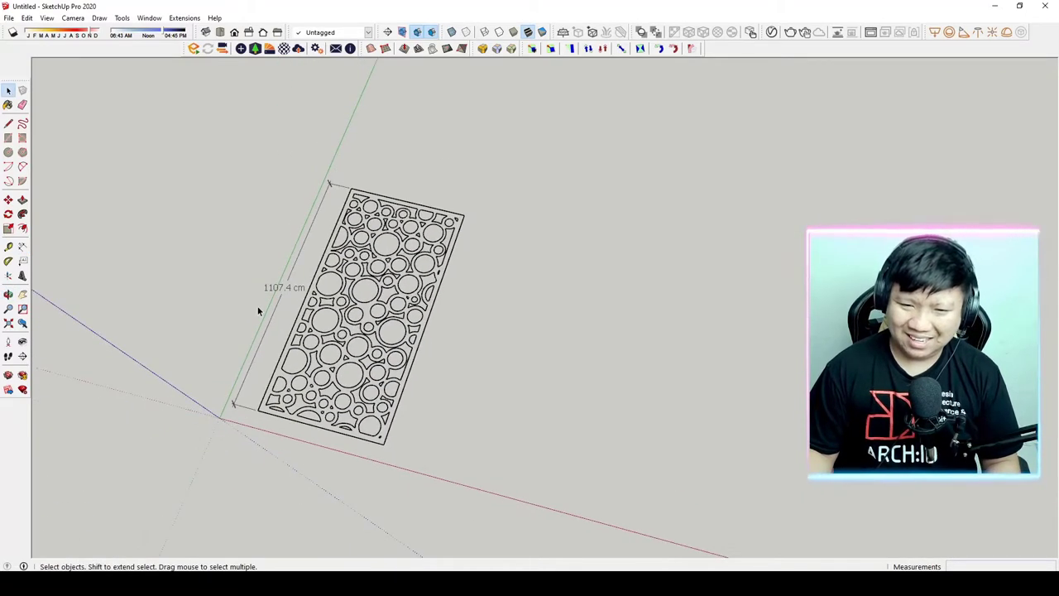
pyautogui.press('e')
pyautogui.click(295, 287)
pyautogui.press('space')
# Select the whole panel and scale it down to half size or smaller.
pyautogui.scroll(-2, 347, 246)
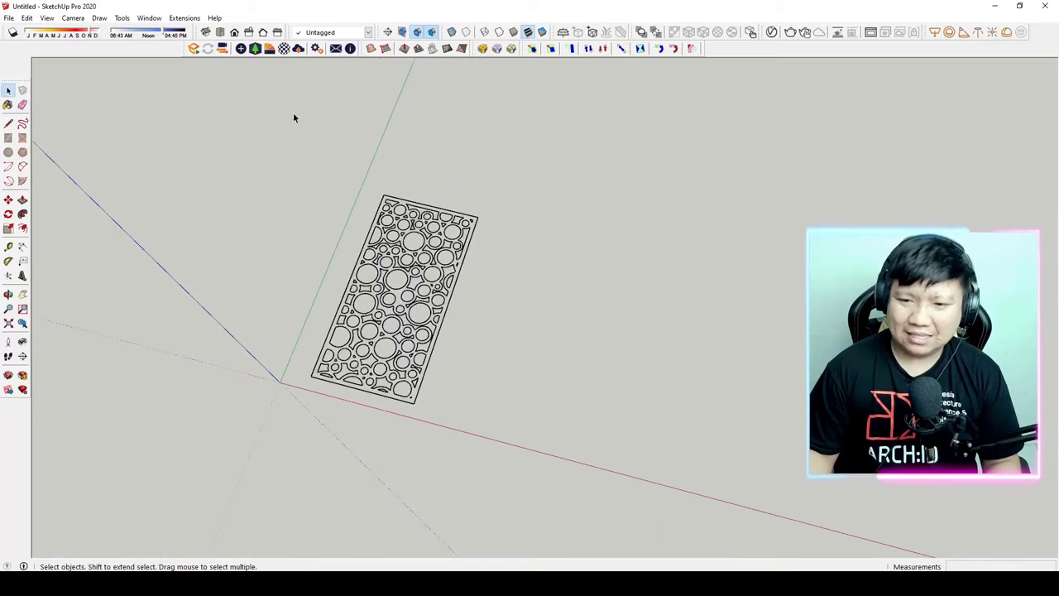
pyautogui.moveTo(293, 116); pyautogui.dragTo(556, 447)
pyautogui.scroll(3, 466, 287)
pyautogui.press('s')
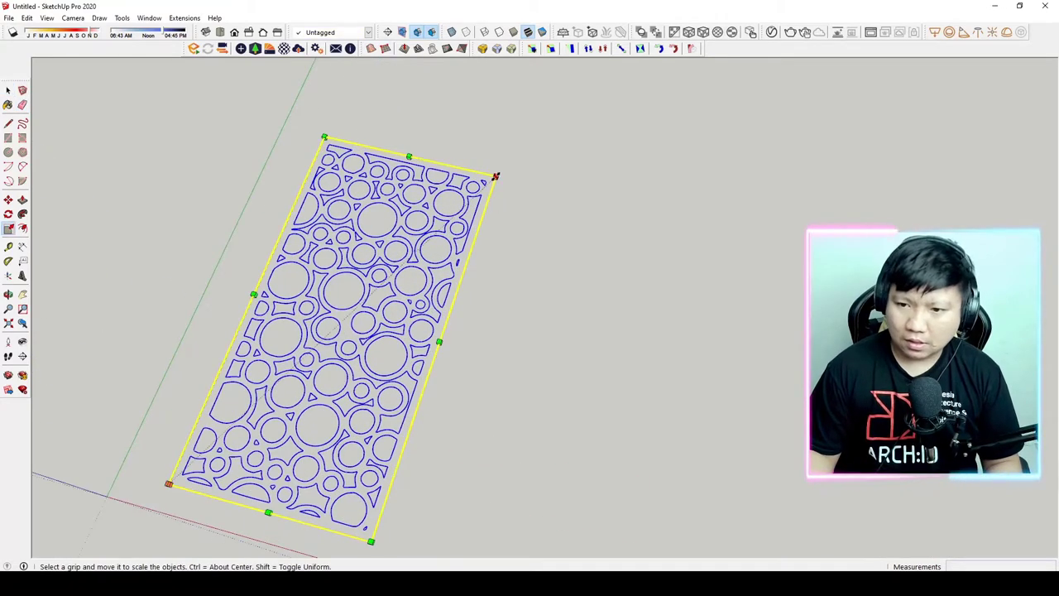
pyautogui.moveTo(495, 176); pyautogui.dragTo(267, 383)
pyautogui.press('space')
pyautogui.click(165, 497)
# Check Model Info statistics: 11631 edges and no faces.
pyautogui.scroll(3, 178, 492)
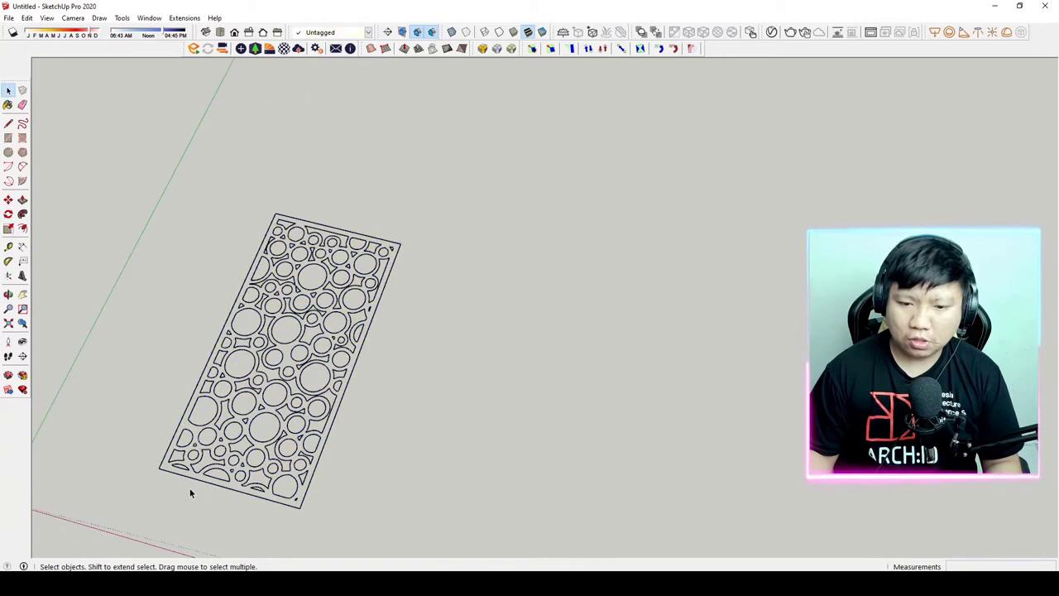
pyautogui.click(149, 17)
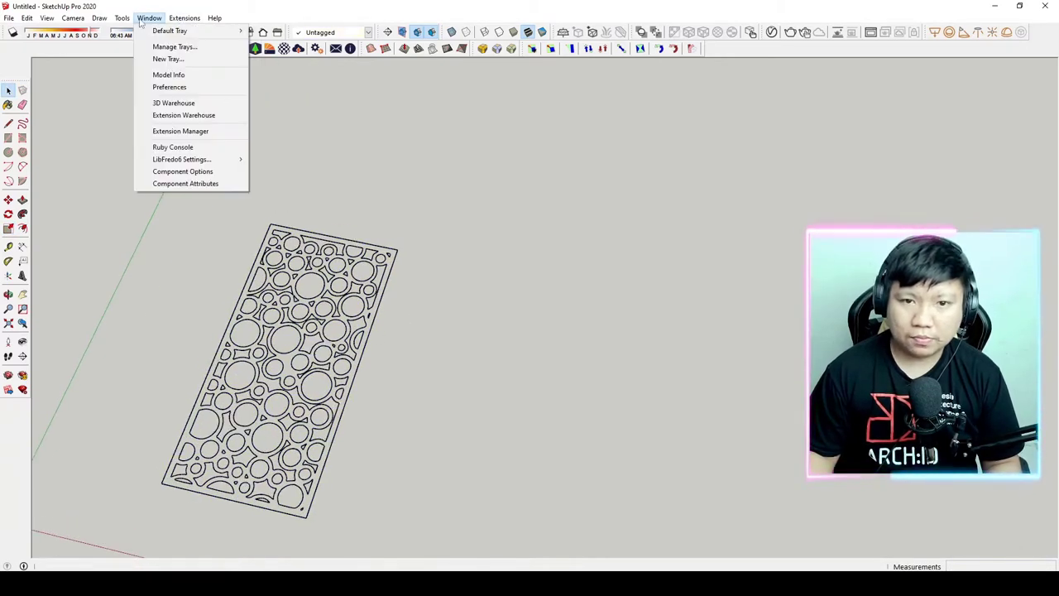
pyautogui.click(168, 75)
pyautogui.click(165, 172)
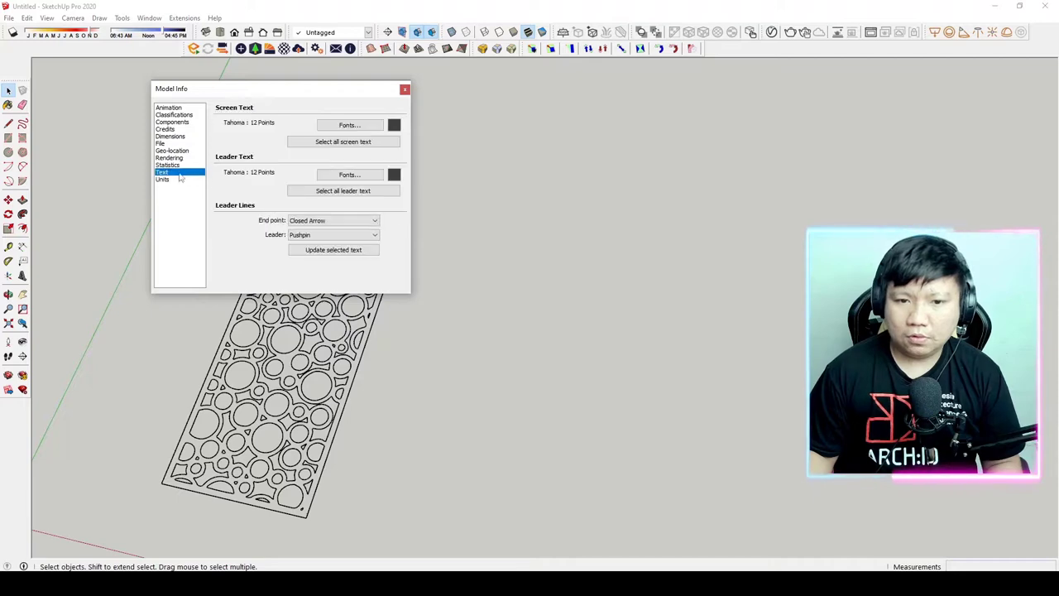
pyautogui.click(175, 166)
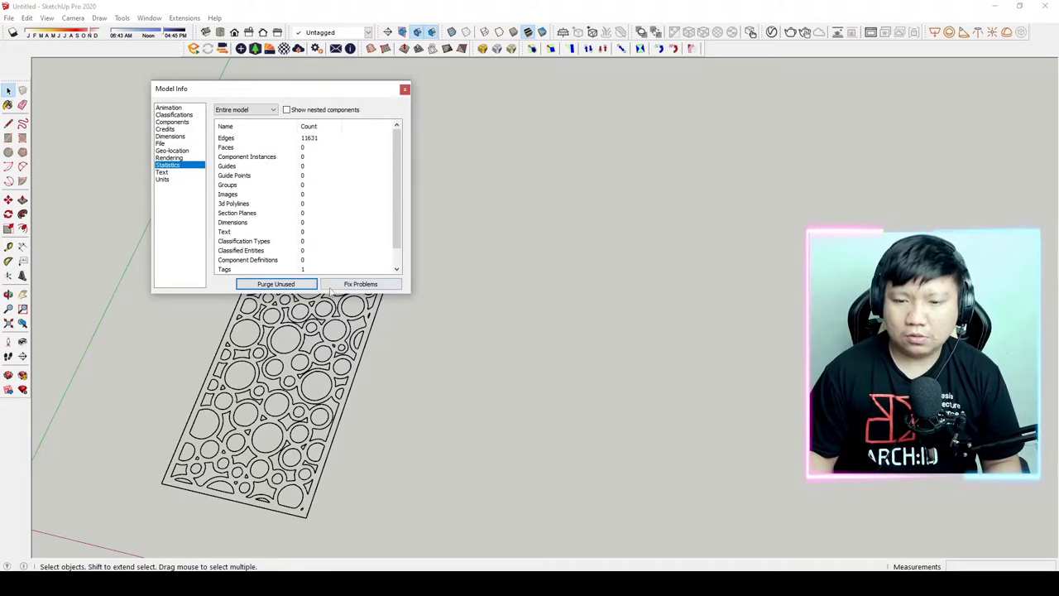
# Close Model Info and tilt the view onto the perforated panel.
pyautogui.click(404, 91)
pyautogui.scroll(-2, 411, 246)
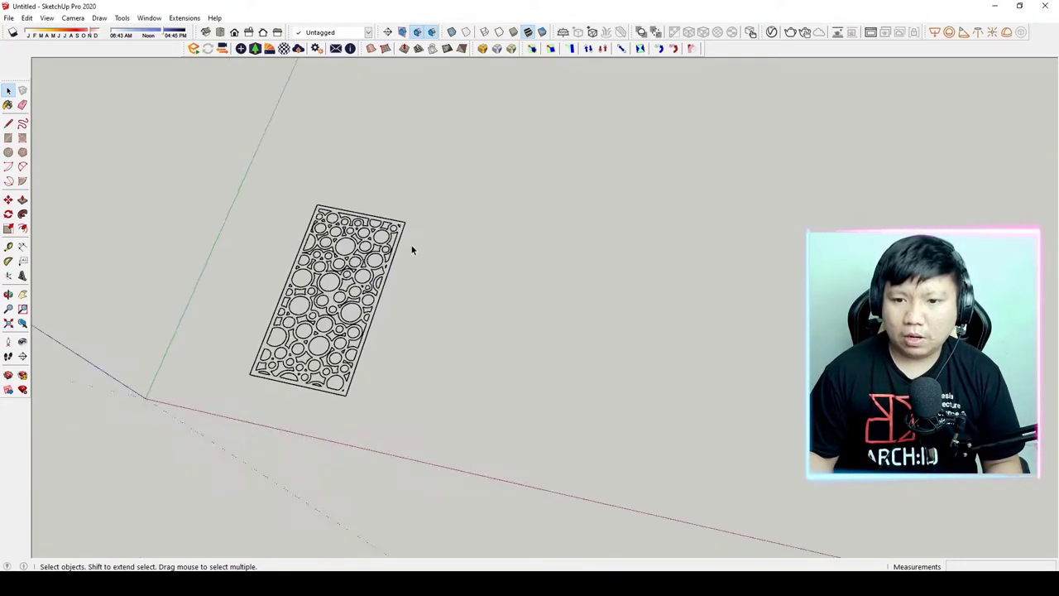
pyautogui.scroll(3, 342, 283)
pyautogui.scroll(2, 355, 284)
pyautogui.scroll(-3, 354, 284)
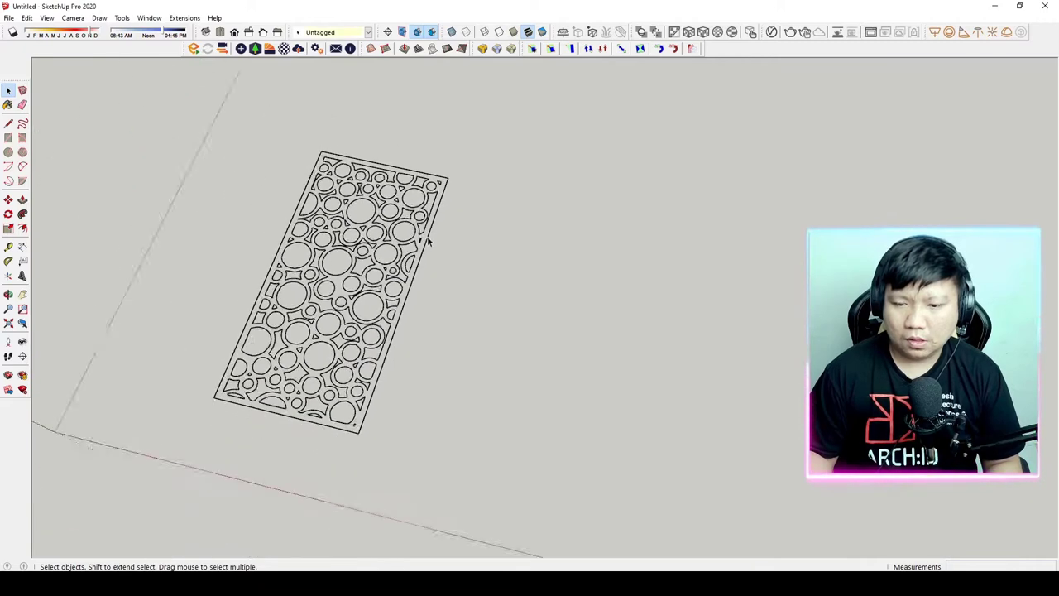
pyautogui.scroll(-2, 395, 270)
pyautogui.moveTo(369, 292); pyautogui.dragTo(455, 411)
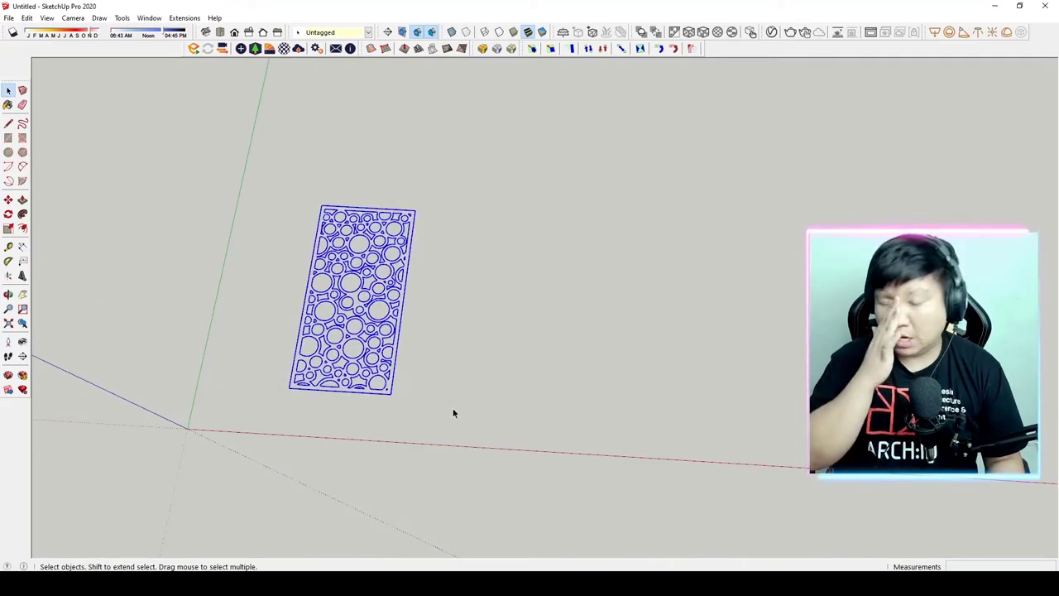
pyautogui.scroll(3, 359, 292)
pyautogui.moveTo(360, 292); pyautogui.dragTo(487, 255, button='middle')
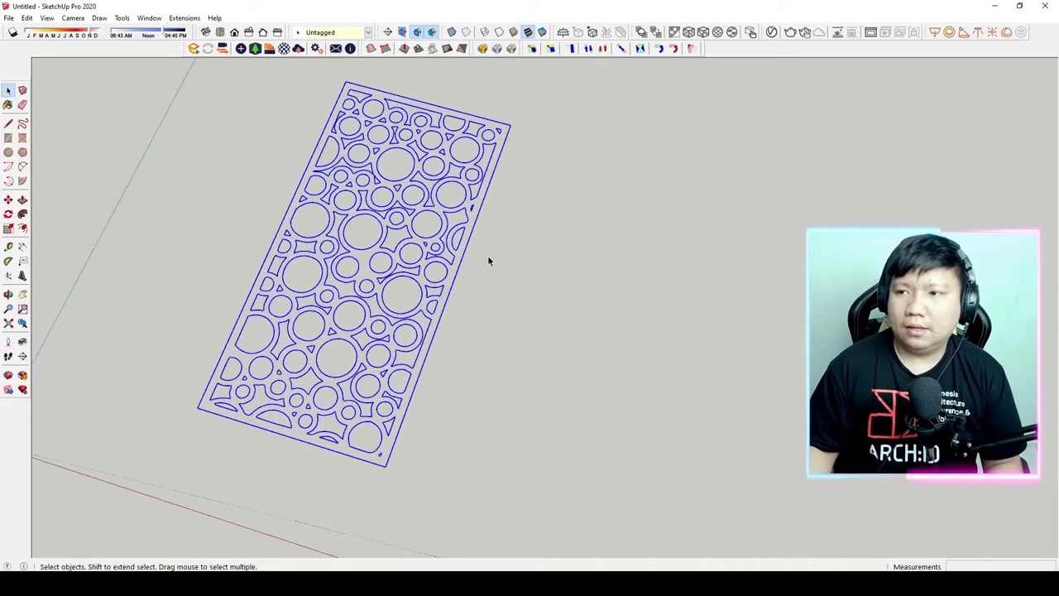
pyautogui.scroll(3, 313, 362)
pyautogui.scroll(2, 319, 381)
pyautogui.scroll(2, 327, 403)
pyautogui.click(330, 411)
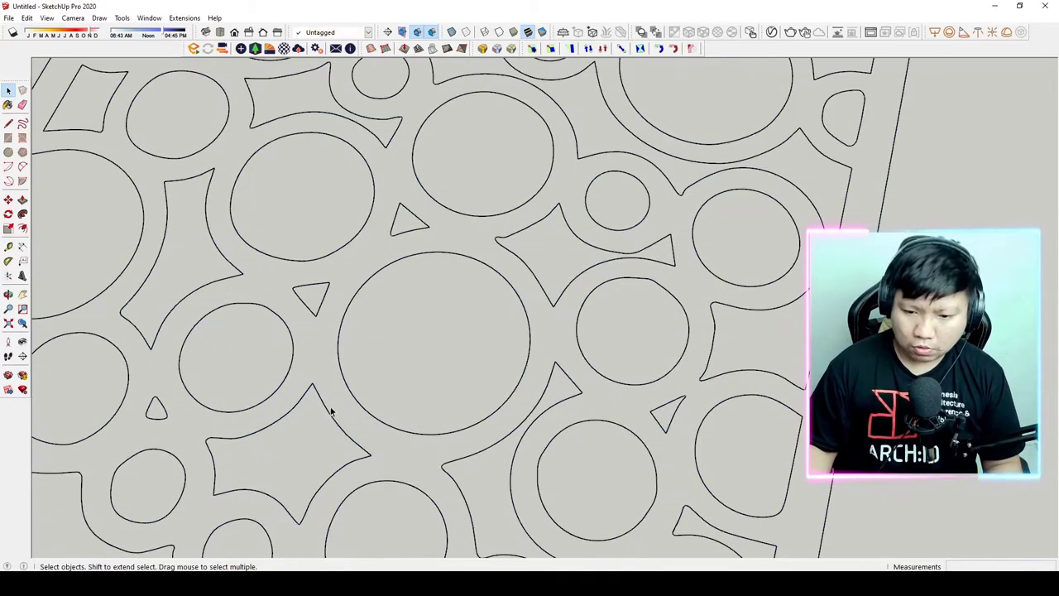
# Retrace edges with the Line tool to fill the four-pointed cutout and the large circle.
pyautogui.press('l')
pyautogui.click(329, 413)
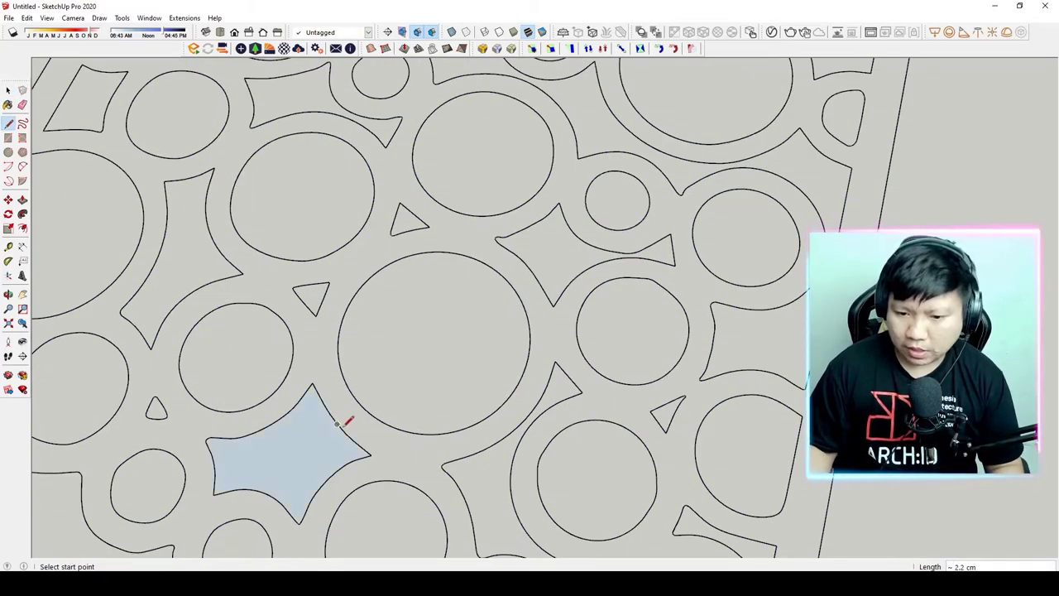
pyautogui.scroll(-5, 337, 424)
pyautogui.scroll(2, 357, 386)
pyautogui.scroll(2, 357, 386)
pyautogui.scroll(2, 359, 403)
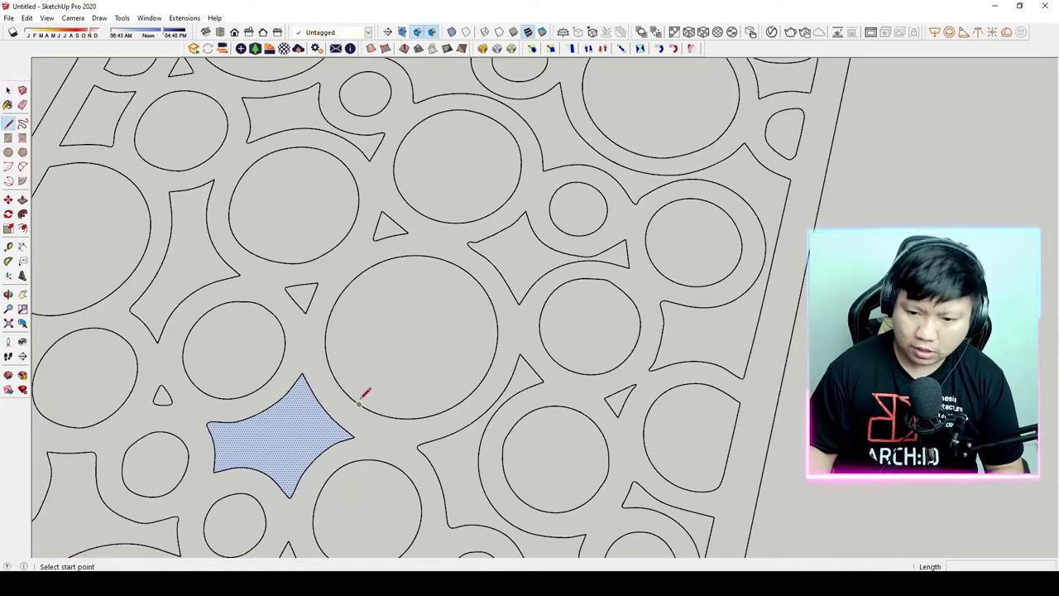
pyautogui.click(361, 402)
pyautogui.scroll(-2, 371, 402)
pyautogui.scroll(2, 371, 433)
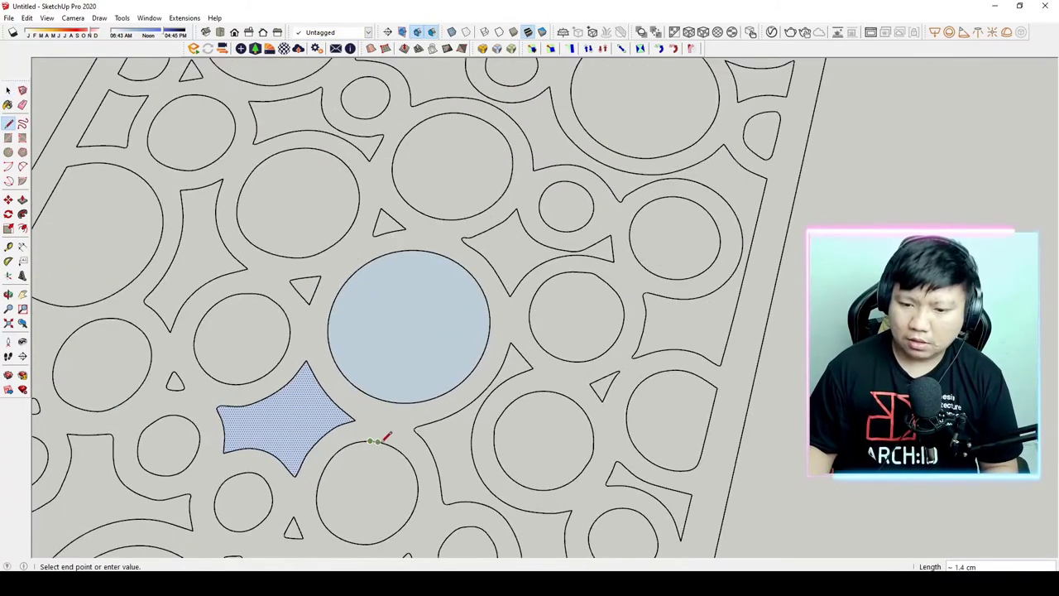
pyautogui.scroll(-3, 435, 450)
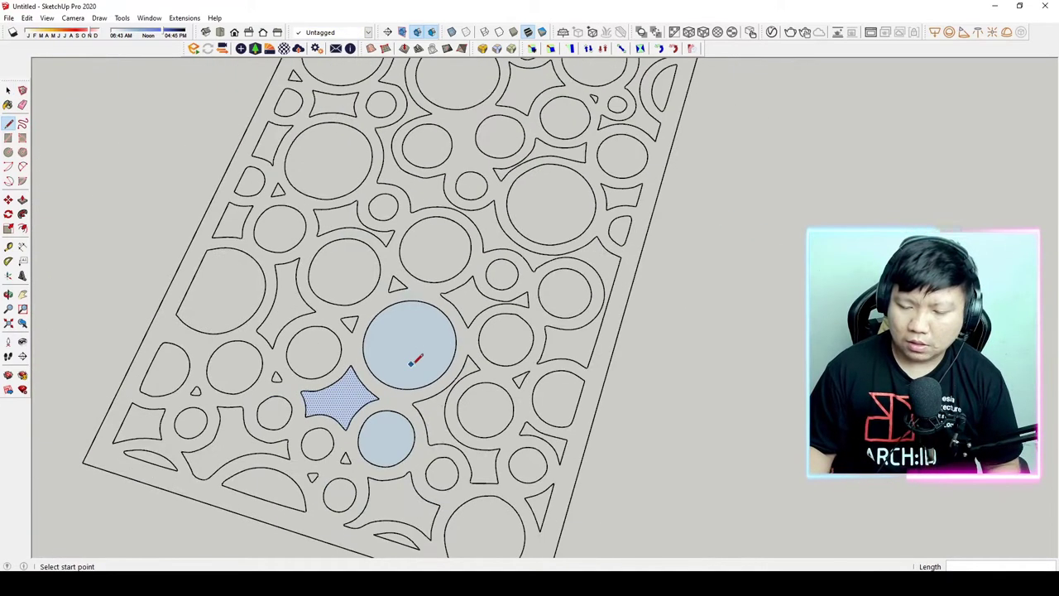
pyautogui.scroll(3, 420, 420)
pyautogui.scroll(2, 416, 394)
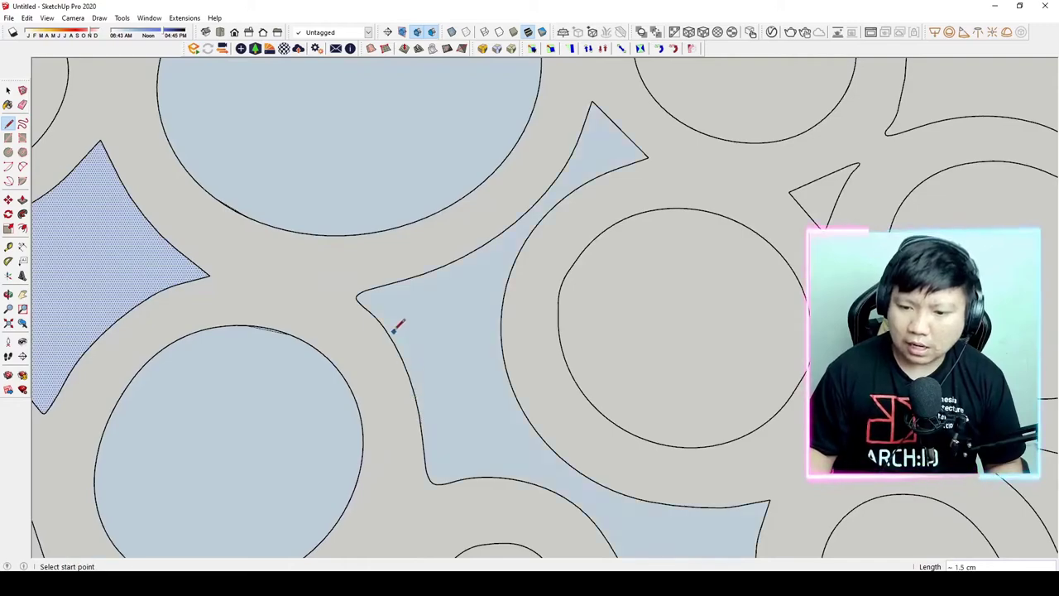
pyautogui.scroll(-2, 406, 348)
pyautogui.scroll(-2, 398, 343)
pyautogui.scroll(-2, 348, 389)
pyautogui.scroll(1, 306, 441)
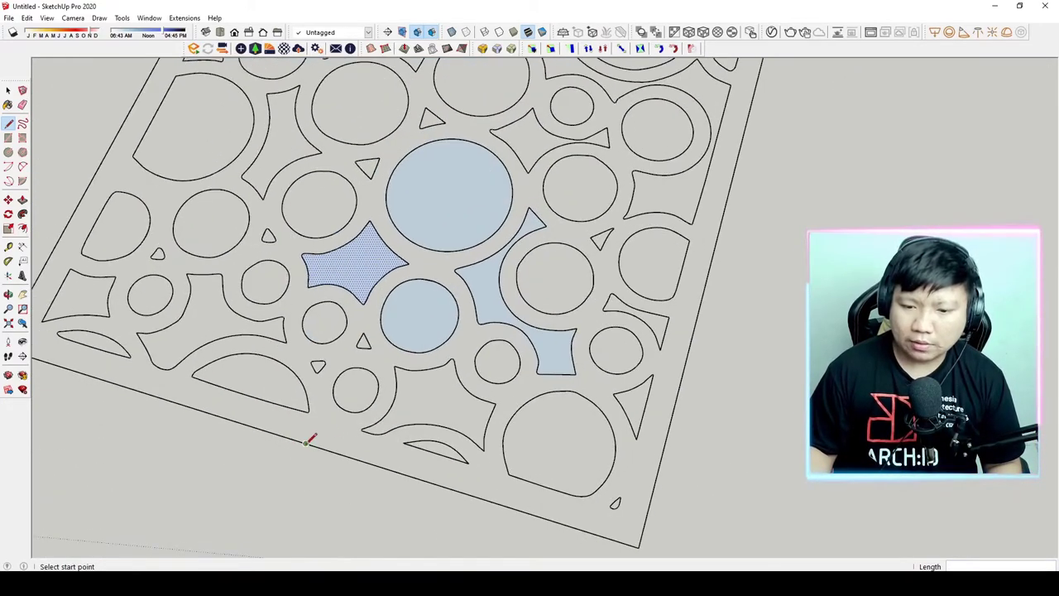
# Retrace the panel's outer edge to fill its body, then check the new face.
pyautogui.click(308, 441)
pyautogui.scroll(-2, 331, 442)
pyautogui.scroll(2, 389, 381)
pyautogui.press('space')
pyautogui.click(406, 370)
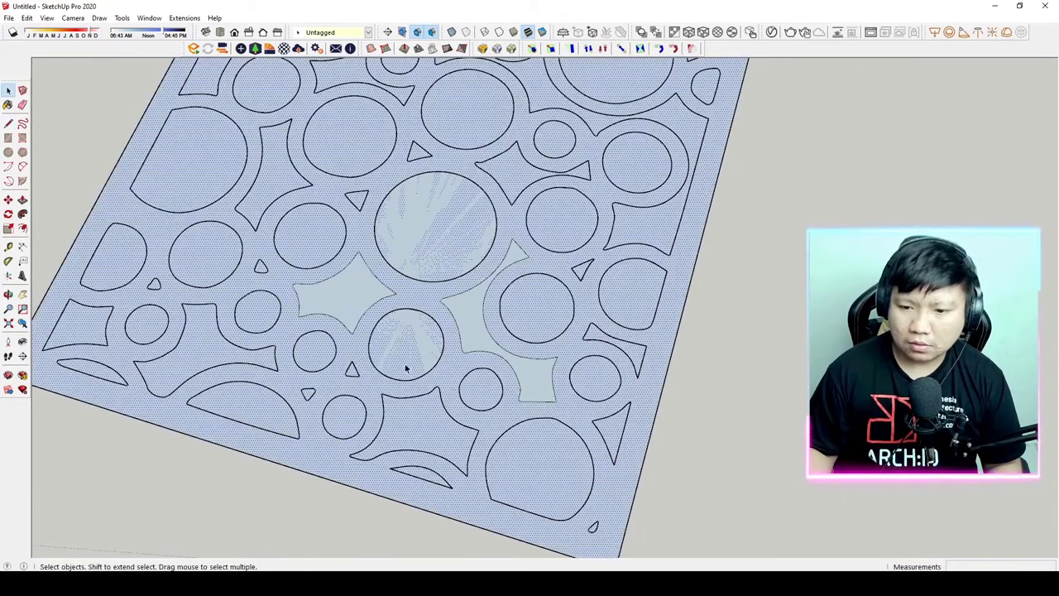
pyautogui.scroll(-3, 406, 368)
pyautogui.scroll(-1, 402, 356)
pyautogui.click(397, 344)
pyautogui.scroll(-1, 398, 341)
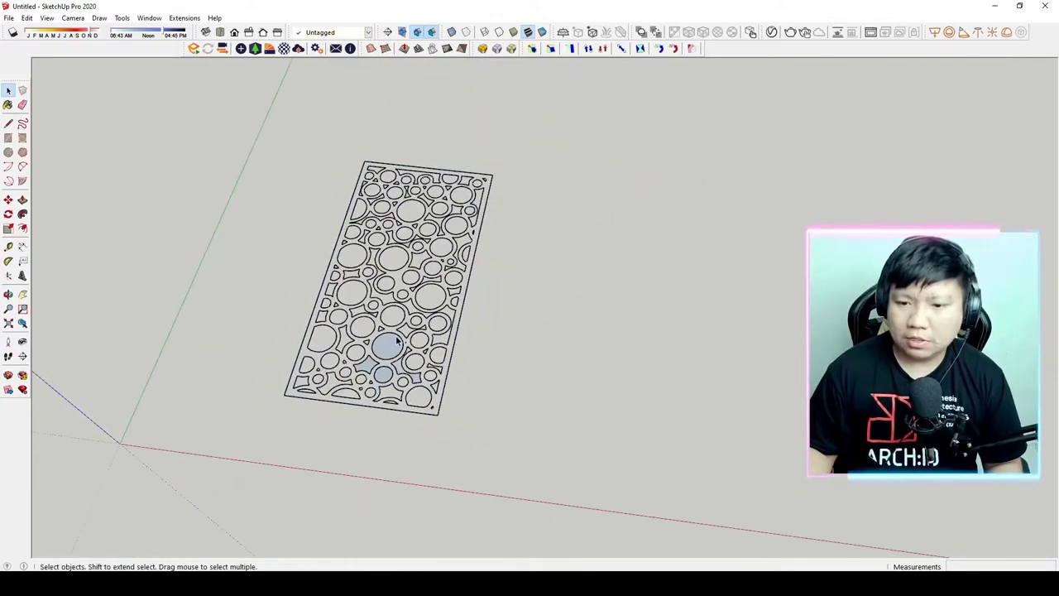
# Orbit so the circle panel stands more upright and clear the selection.
pyautogui.moveTo(397, 342)
pyautogui.mouseDown(button='middle')
pyautogui.moveTo(508, 366)
pyautogui.moveTo(406, 286)
pyautogui.mouseUp(button='middle')
pyautogui.click(407, 283)
pyautogui.scroll(2, 403, 324)
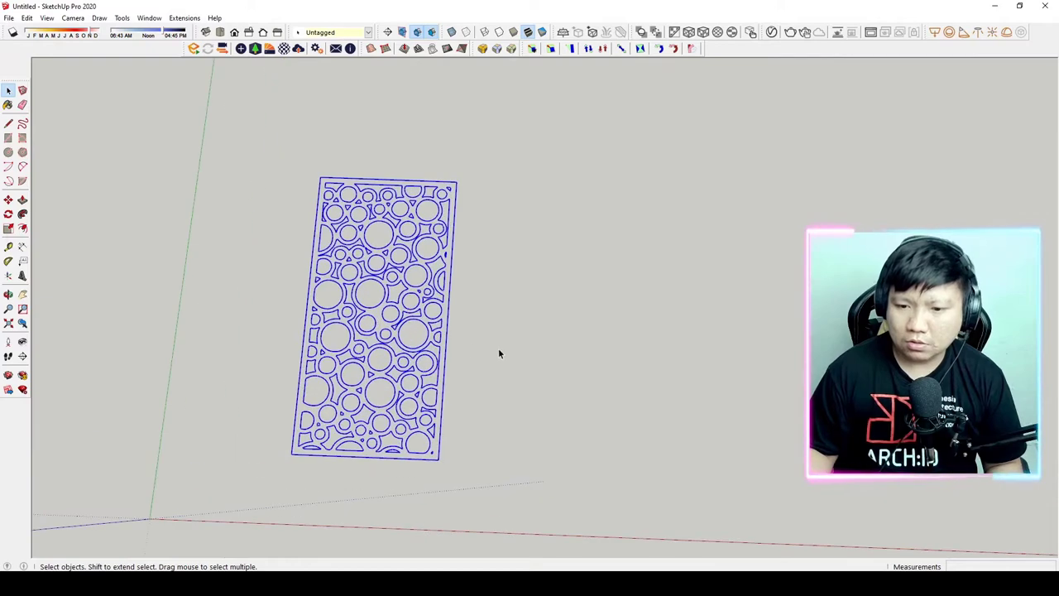
pyautogui.click(499, 352)
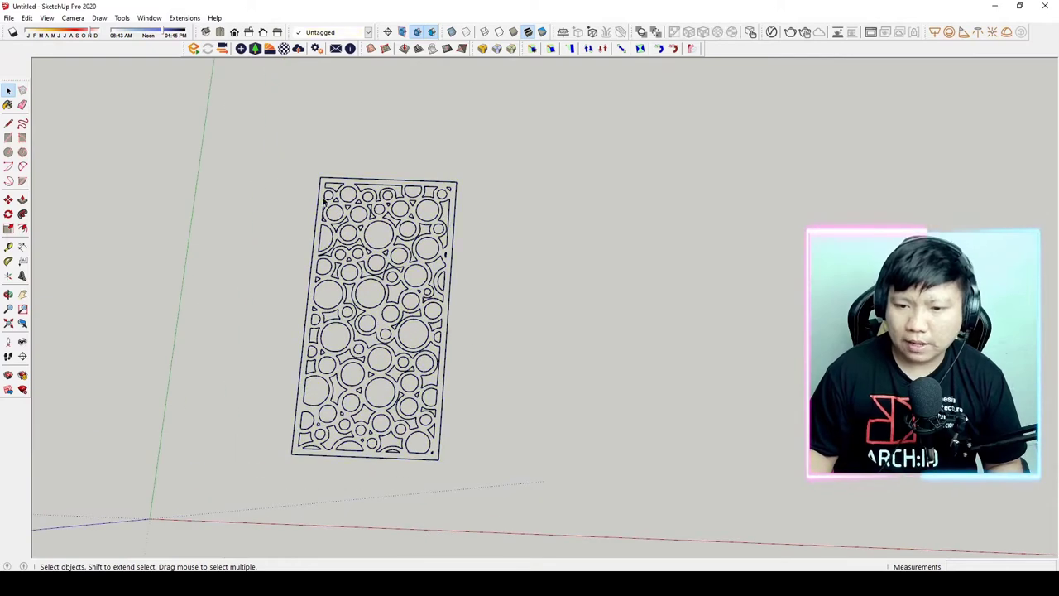
# Enable the JHS PowerBar toolbar and dock it.
pyautogui.click(47, 17)
pyautogui.click(67, 28)
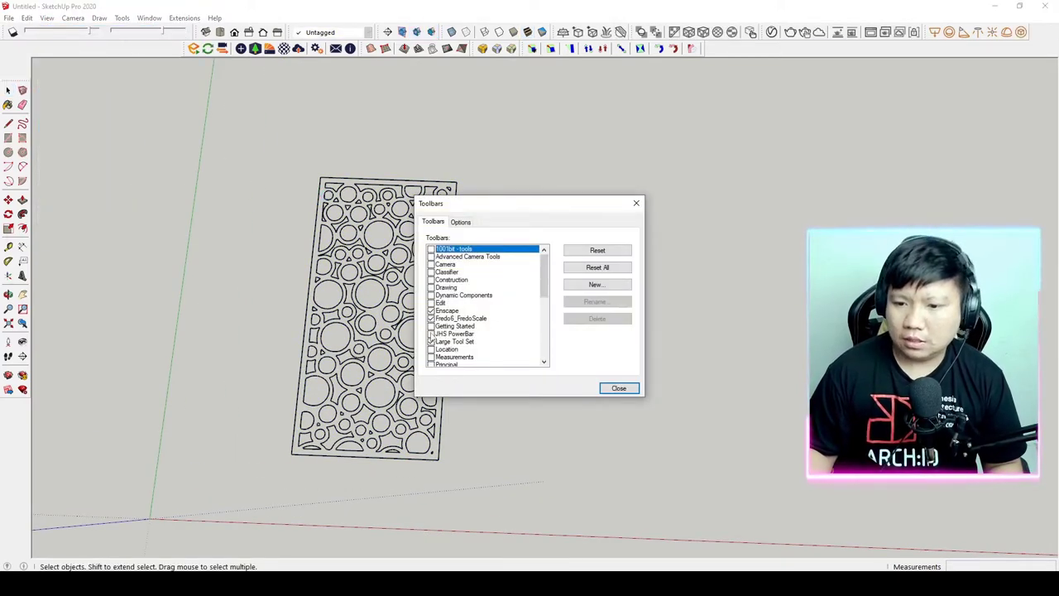
pyautogui.click(430, 334)
pyautogui.click(636, 203)
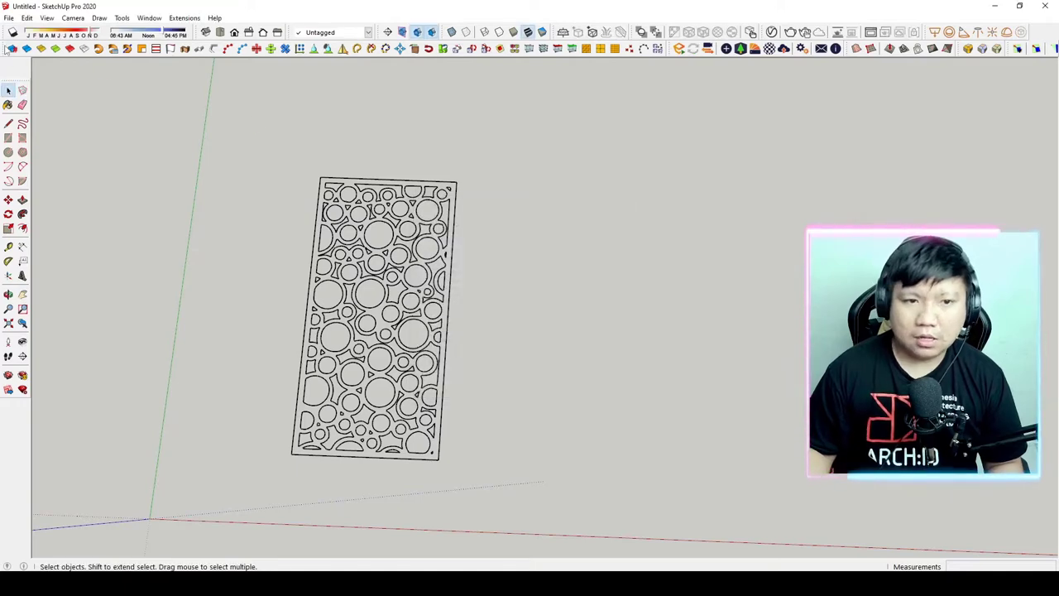
pyautogui.moveTo(71, 50)
pyautogui.mouseDown()
pyautogui.moveTo(139, 80)
pyautogui.moveTo(128, 63)
pyautogui.moveTo(34, 78)
pyautogui.mouseUp()
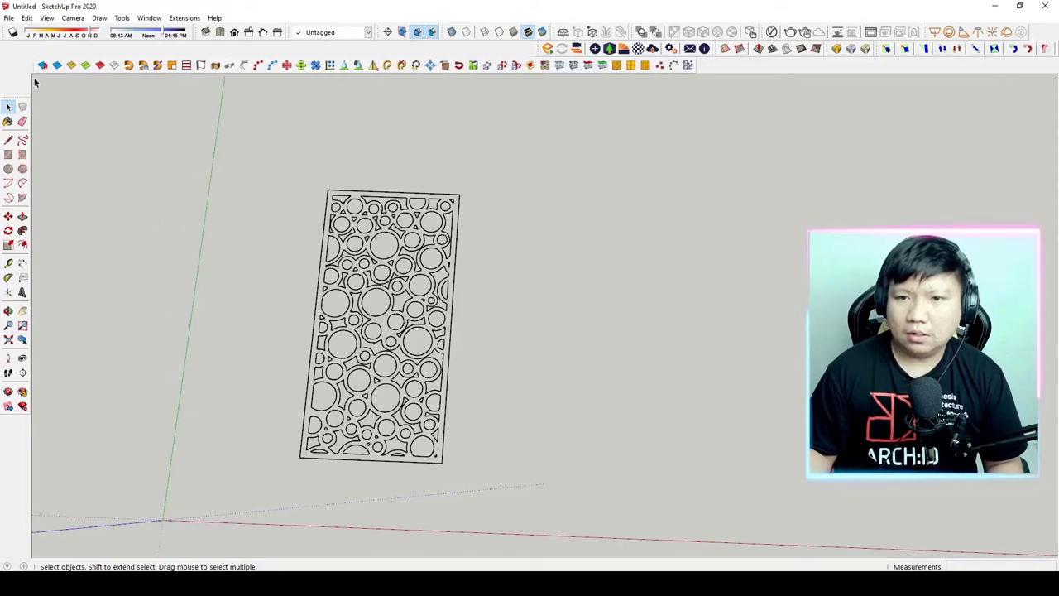
# Window-select the entire circle panel and fill its co-planar edge loops with JHS PowerBar.
pyautogui.moveTo(335, 153); pyautogui.dragTo(422, 257, button='middle')
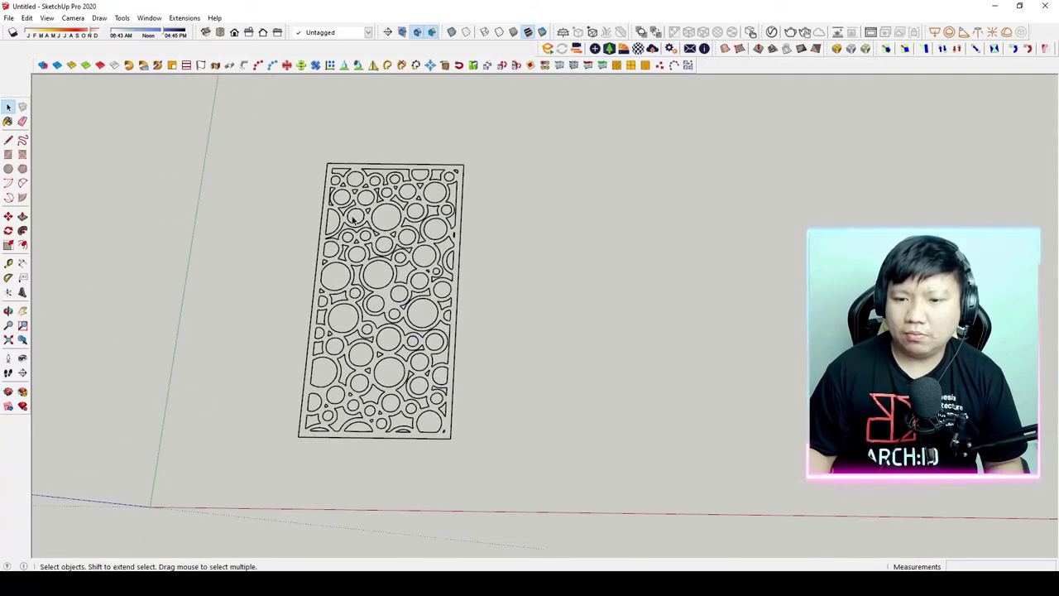
pyautogui.scroll(2, 413, 258)
pyautogui.scroll(2, 397, 263)
pyautogui.scroll(2, 377, 268)
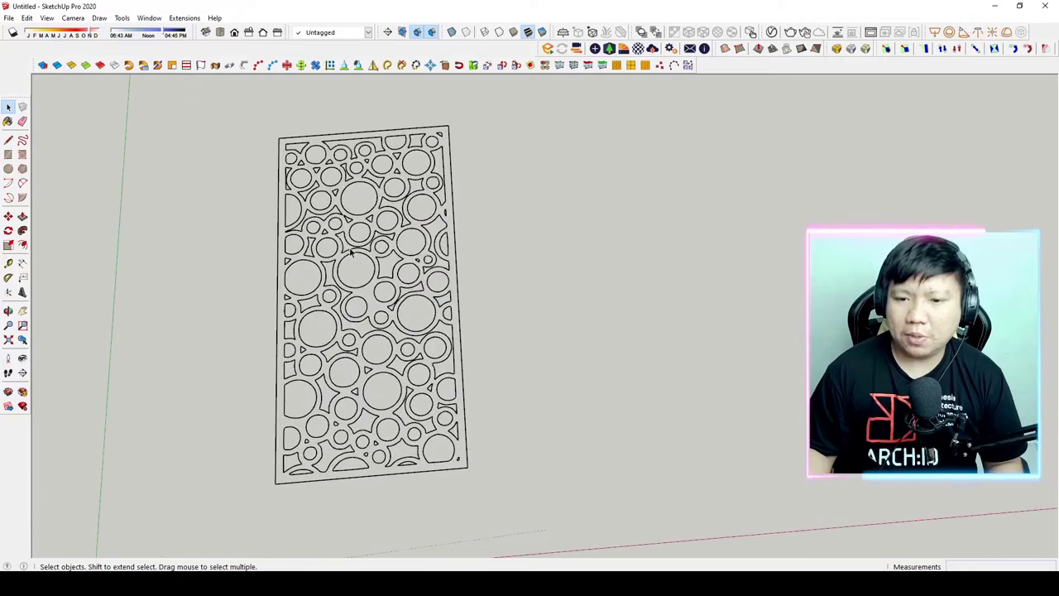
pyautogui.scroll(3, 360, 272)
pyautogui.scroll(-3, 359, 271)
pyautogui.scroll(-3, 408, 279)
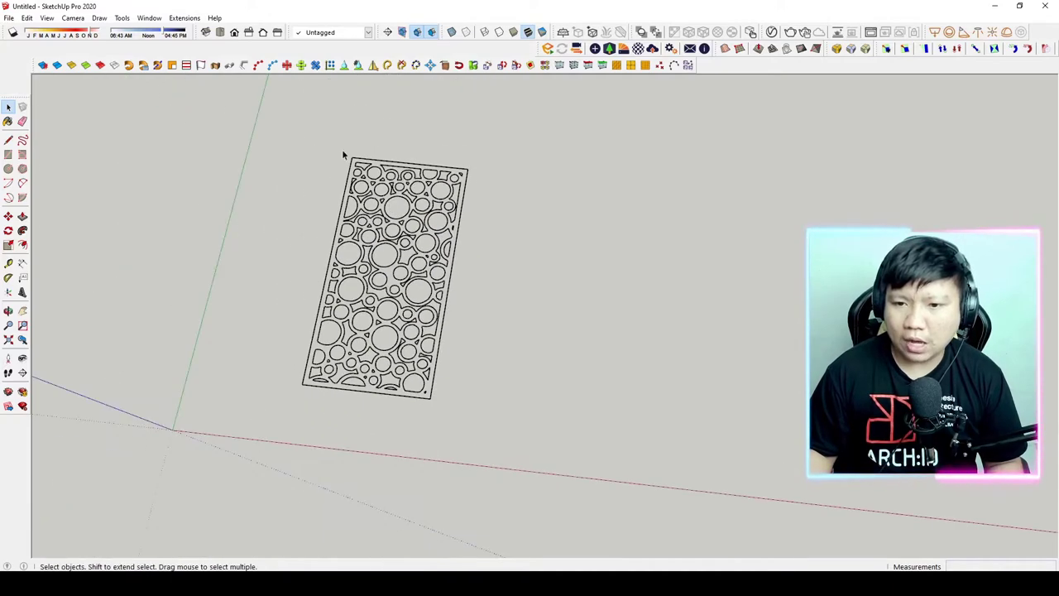
pyautogui.moveTo(279, 130); pyautogui.dragTo(507, 410)
pyautogui.scroll(3, 447, 397)
pyautogui.scroll(2, 374, 369)
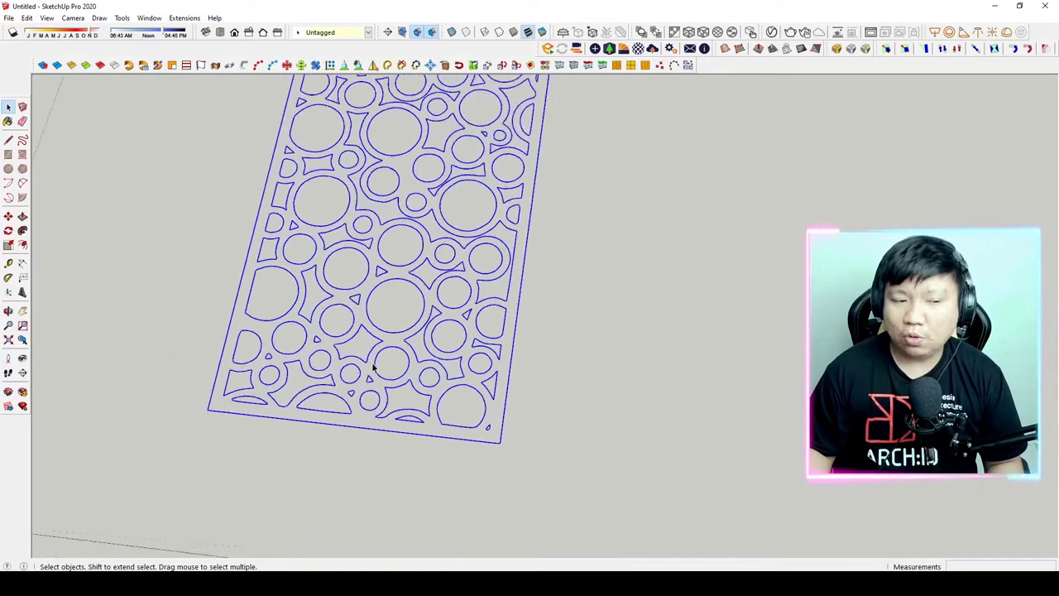
pyautogui.scroll(-3, 374, 368)
pyautogui.scroll(3, 421, 288)
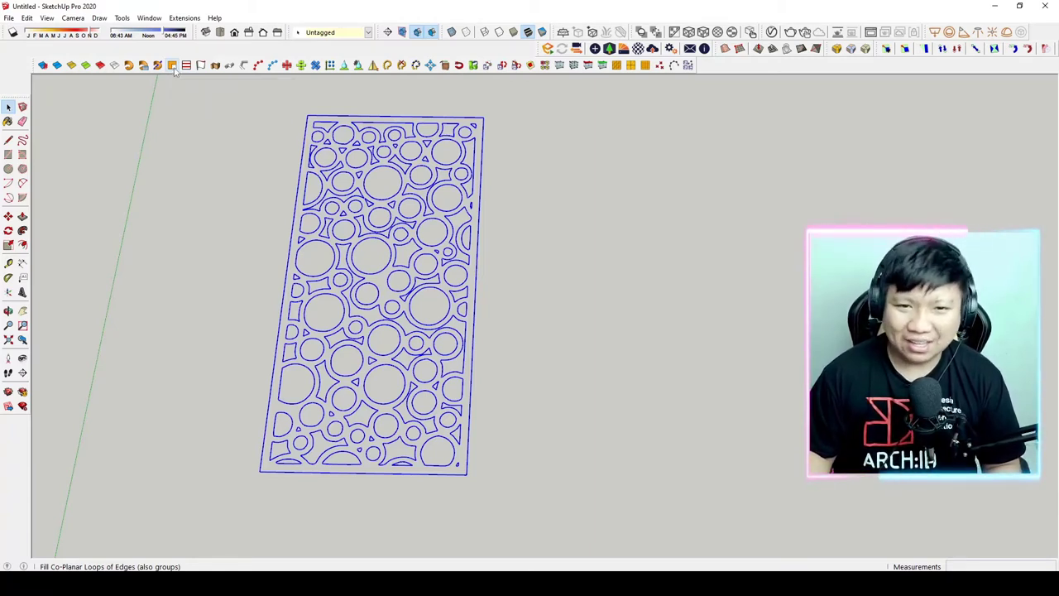
pyautogui.scroll(1, 332, 184)
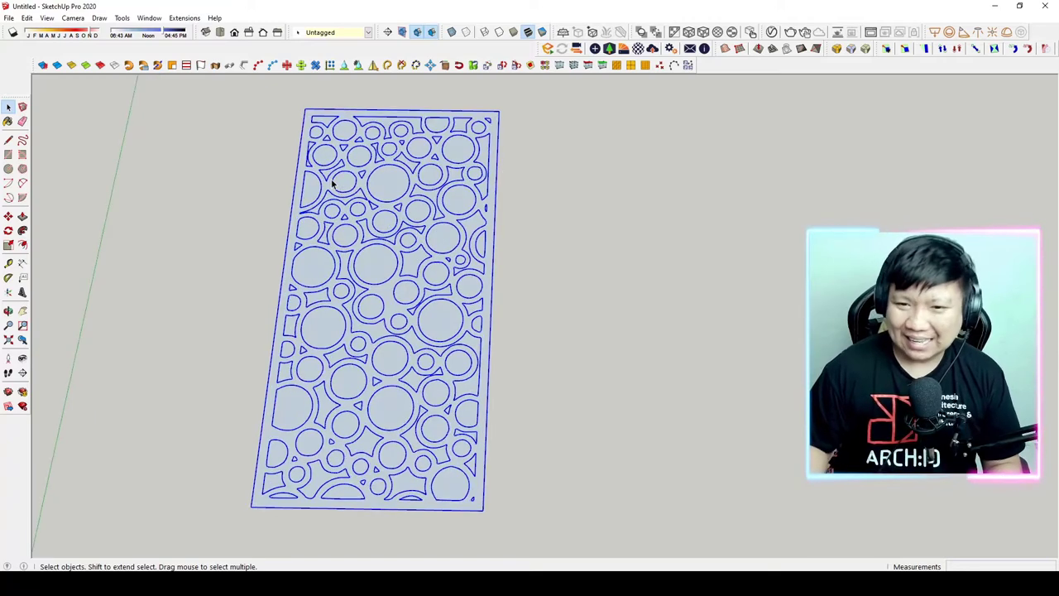
pyautogui.click(243, 276)
pyautogui.scroll(2, 332, 302)
pyautogui.scroll(-1, 307, 319)
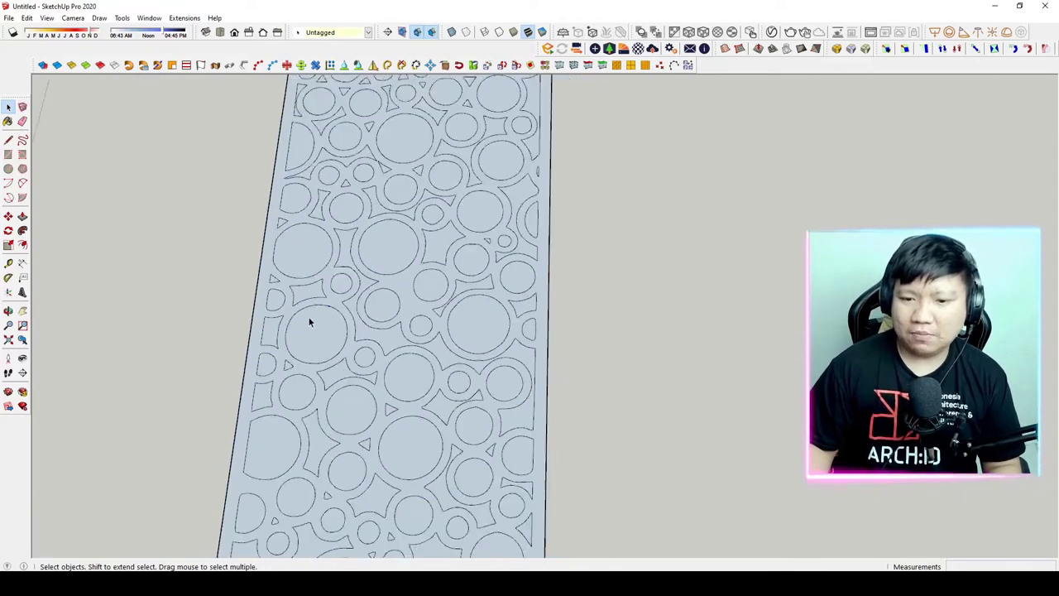
pyautogui.scroll(-1, 317, 309)
pyautogui.click(317, 311)
pyautogui.scroll(-2, 317, 308)
pyautogui.moveTo(397, 276); pyautogui.dragTo(426, 163, button='middle')
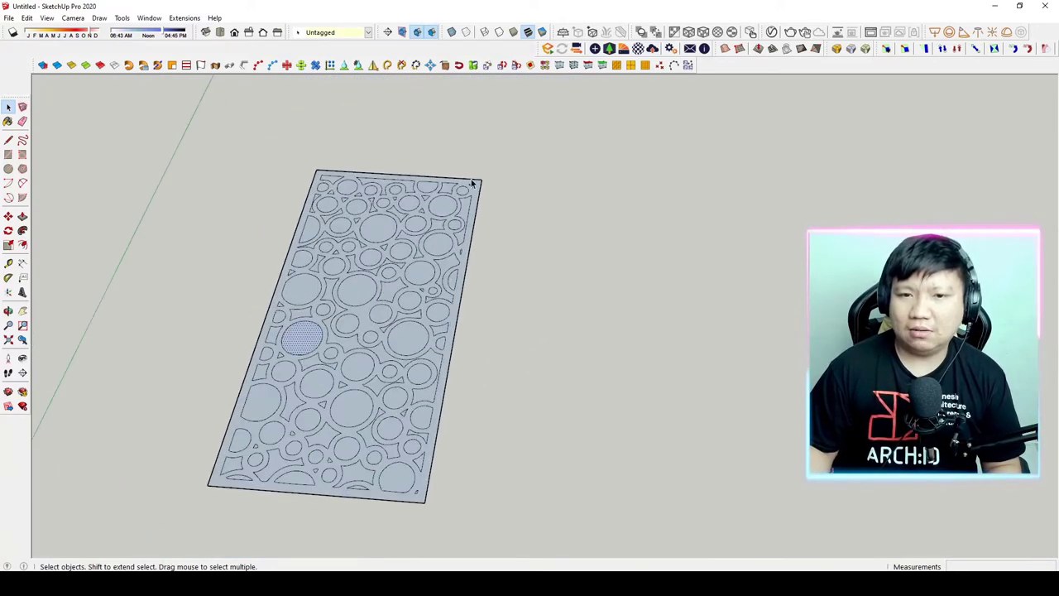
pyautogui.scroll(2, 303, 351)
pyautogui.press('Delete')
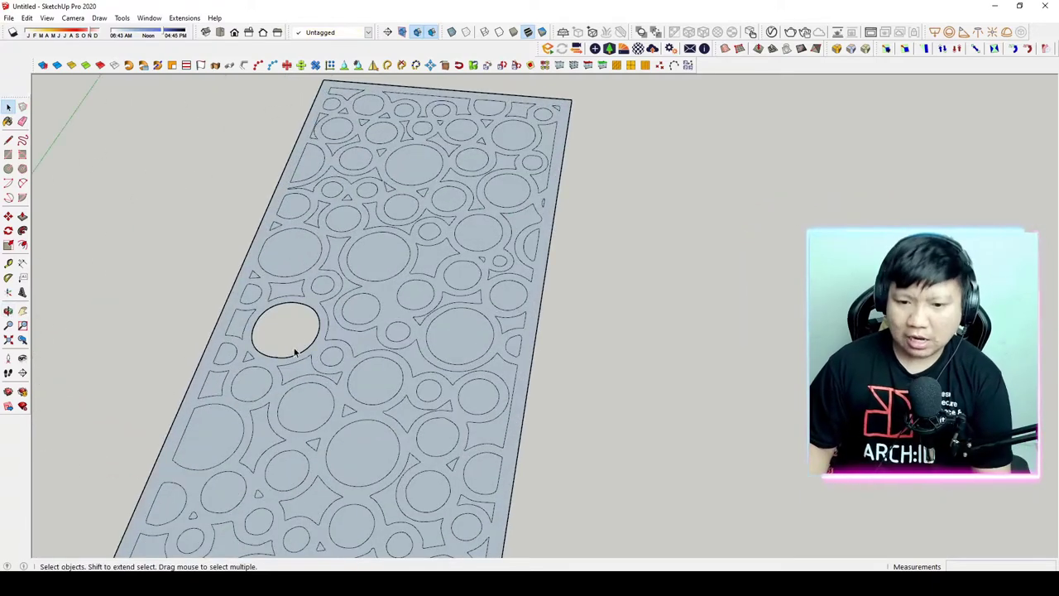
pyautogui.click(212, 440)
pyautogui.press('Delete')
pyautogui.click(305, 411)
pyautogui.press('Delete')
pyautogui.scroll(-3, 335, 282)
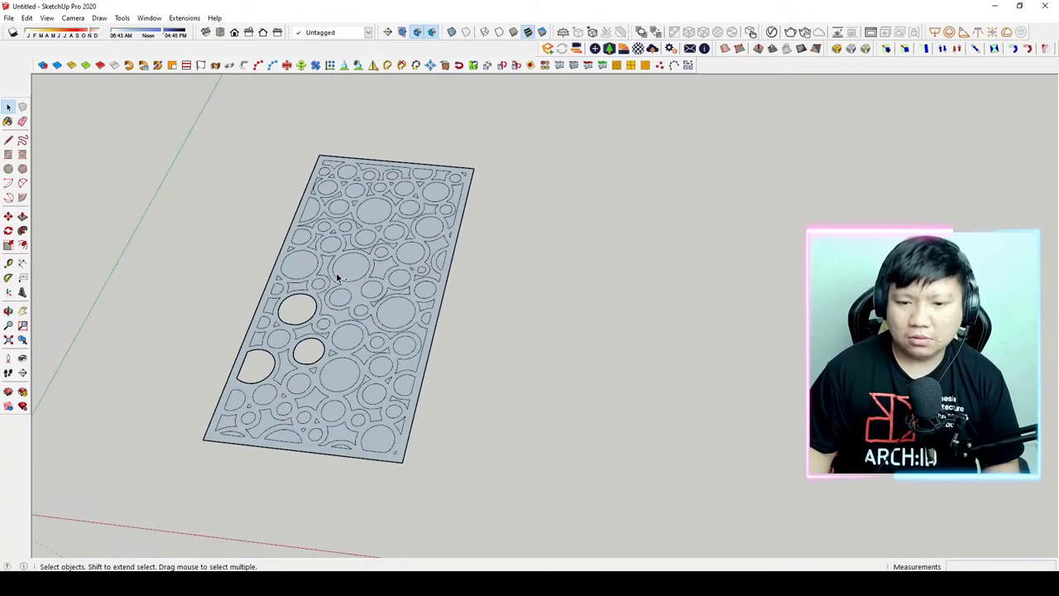
pyautogui.hotkey('ctrl', 'z')
pyautogui.hotkey('ctrl', 'z')
pyautogui.hotkey('ctrl', 'z')
pyautogui.moveTo(336, 276)
pyautogui.mouseDown(button='middle')
pyautogui.moveTo(353, 300)
pyautogui.moveTo(282, 436)
pyautogui.mouseUp(button='middle')
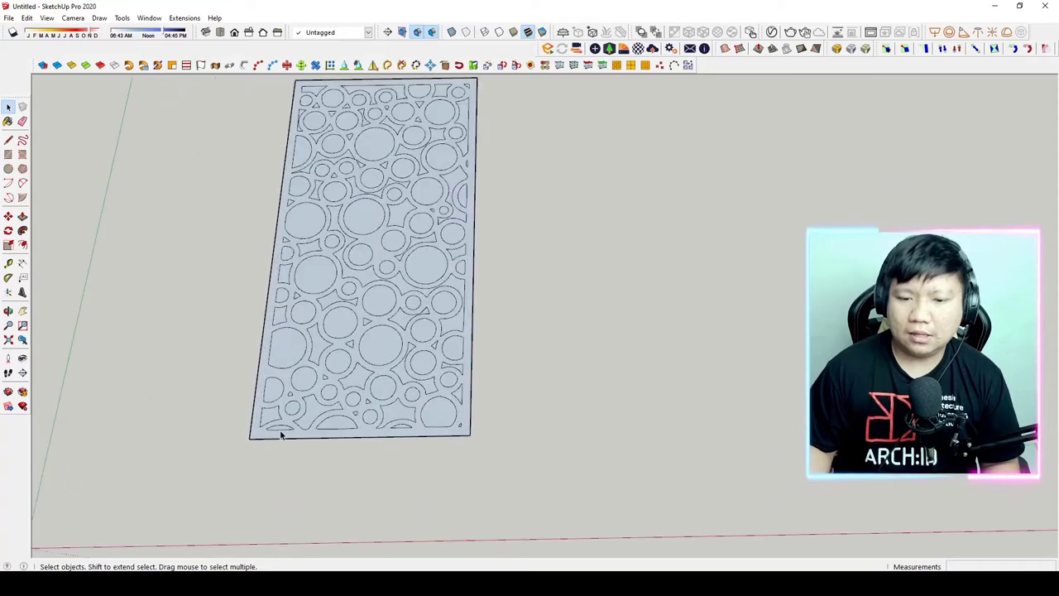
pyautogui.scroll(2, 273, 432)
pyautogui.click(266, 430)
pyautogui.scroll(-2, 289, 418)
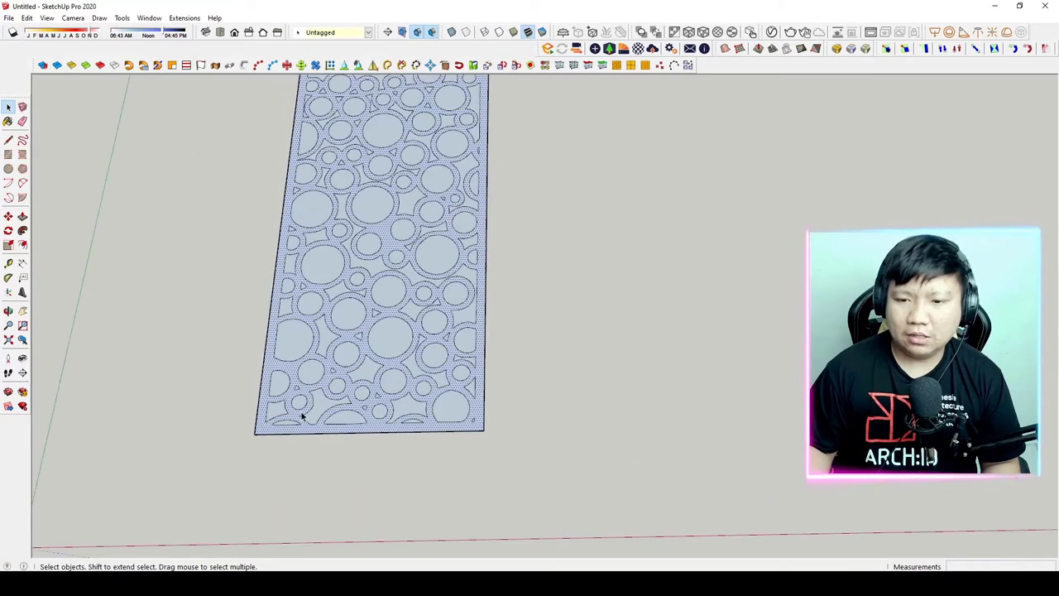
pyautogui.scroll(-1, 305, 401)
pyautogui.press('m')
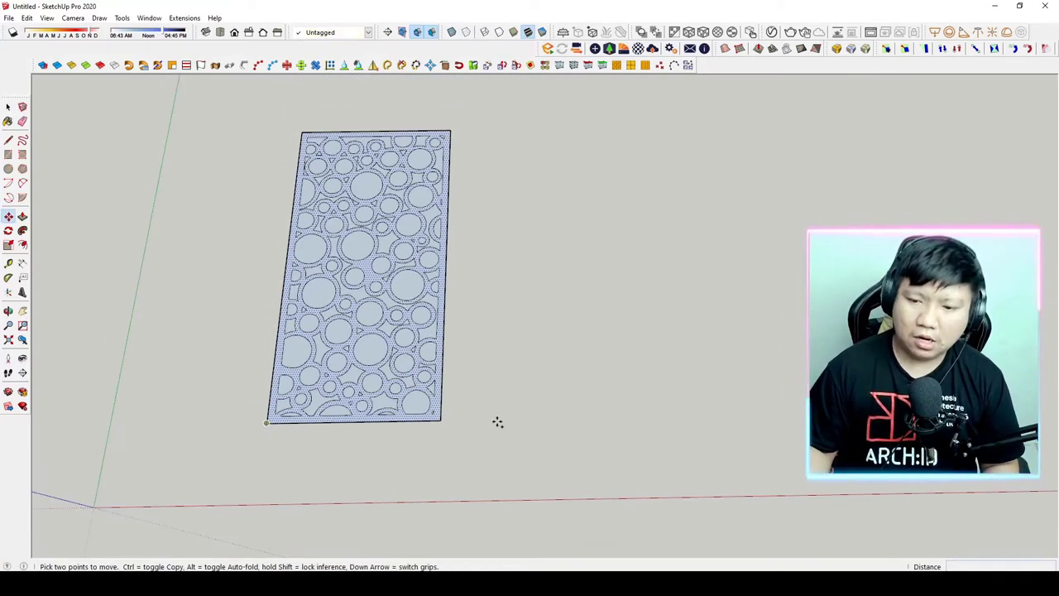
# Place a copy of the circle panel beside the original.
pyautogui.press('ctrl')
pyautogui.click(499, 422)
pyautogui.press('space')
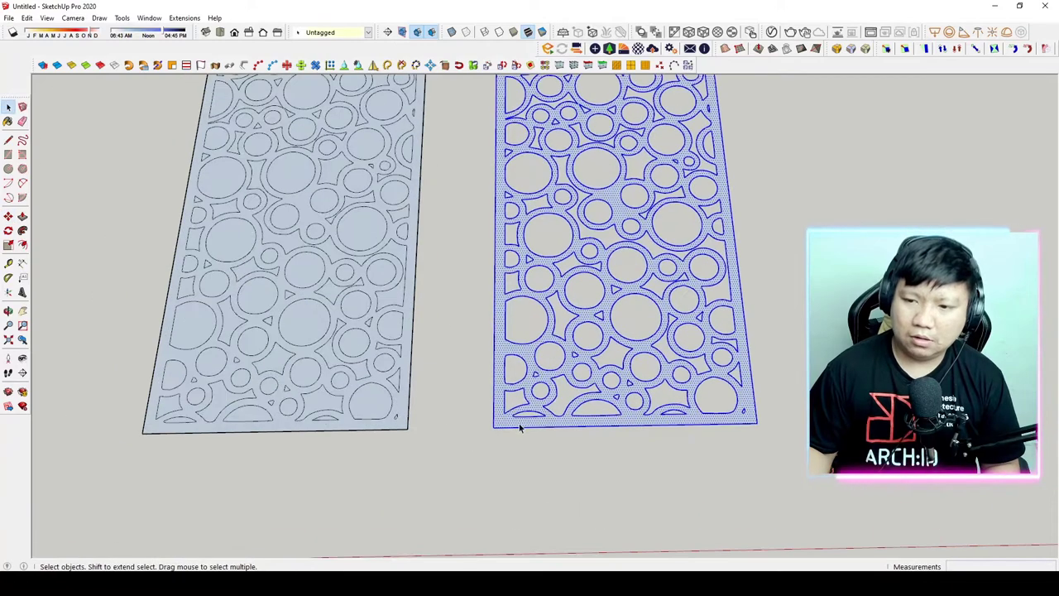
pyautogui.moveTo(463, 433); pyautogui.dragTo(454, 433, button='middle')
pyautogui.scroll(3, 368, 374)
pyautogui.scroll(-1, 368, 374)
pyautogui.scroll(-2, 367, 369)
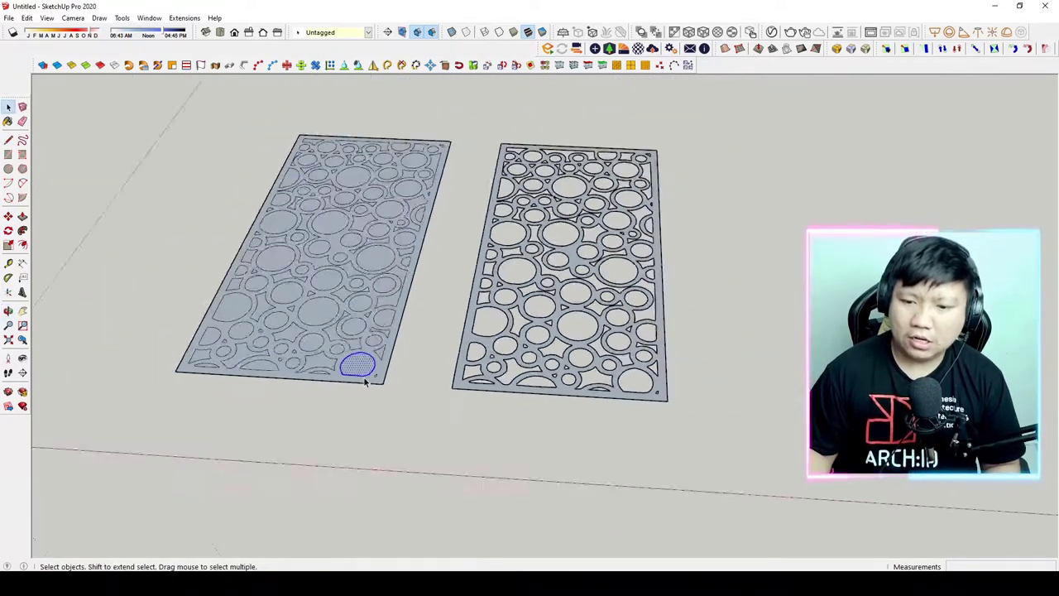
pyautogui.scroll(-2, 365, 368)
# Select and delete the left panel, leaving one circle panel.
pyautogui.moveTo(206, 191); pyautogui.dragTo(411, 453)
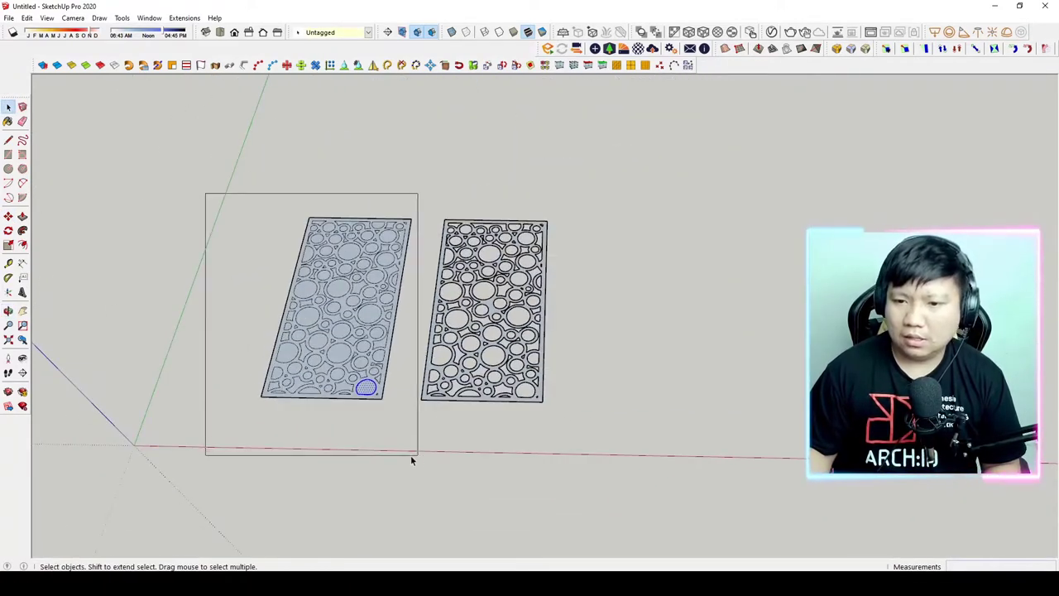
pyautogui.moveTo(412, 454); pyautogui.dragTo(381, 379, button='middle')
pyautogui.moveTo(223, 170)
pyautogui.mouseDown()
pyautogui.moveTo(440, 422)
pyautogui.moveTo(413, 444)
pyautogui.mouseUp()
pyautogui.moveTo(414, 445); pyautogui.dragTo(394, 408, button='middle')
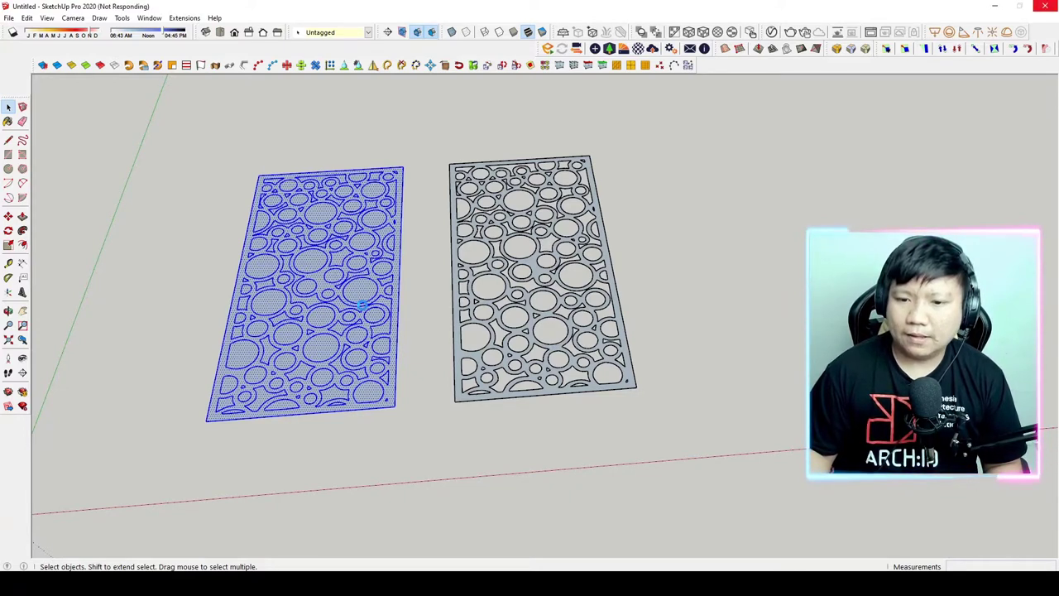
pyautogui.moveTo(383, 301); pyautogui.dragTo(523, 358, button='middle')
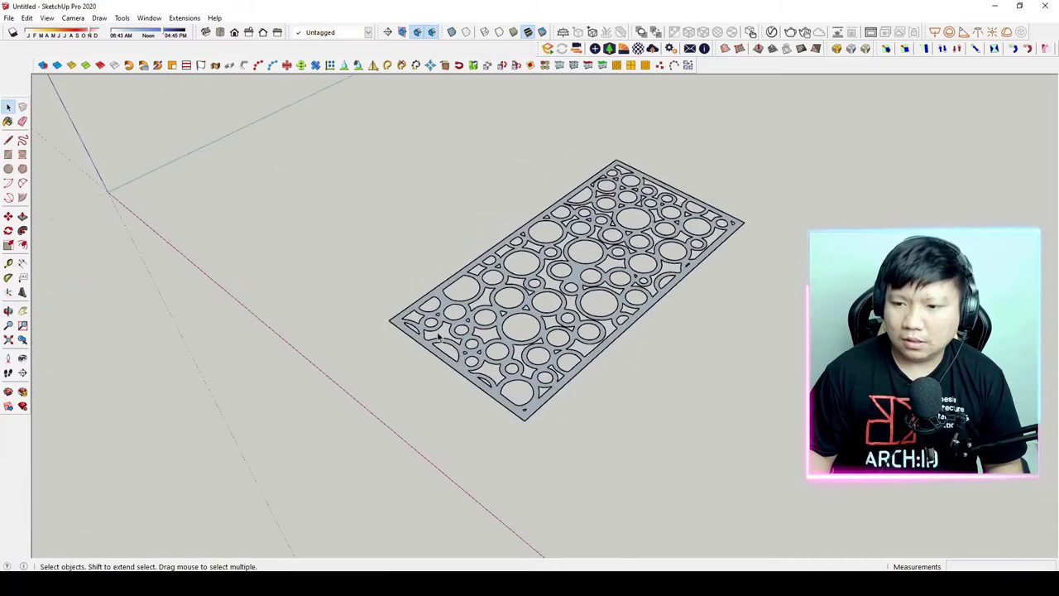
pyautogui.scroll(3, 524, 361)
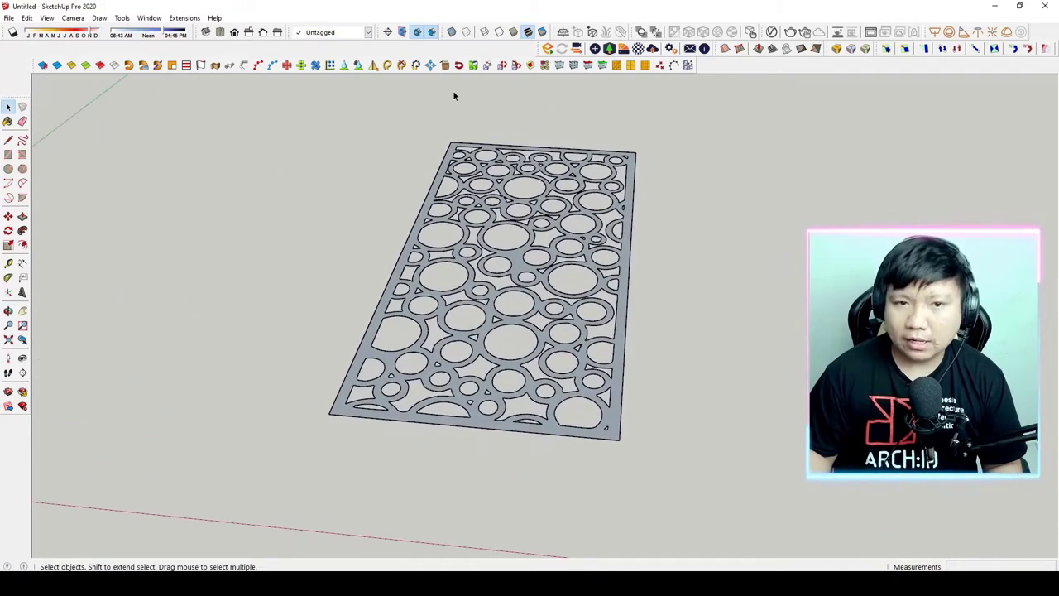
# Purge unused items from the model via Model Info Statistics.
pyautogui.click(149, 18)
pyautogui.click(166, 56)
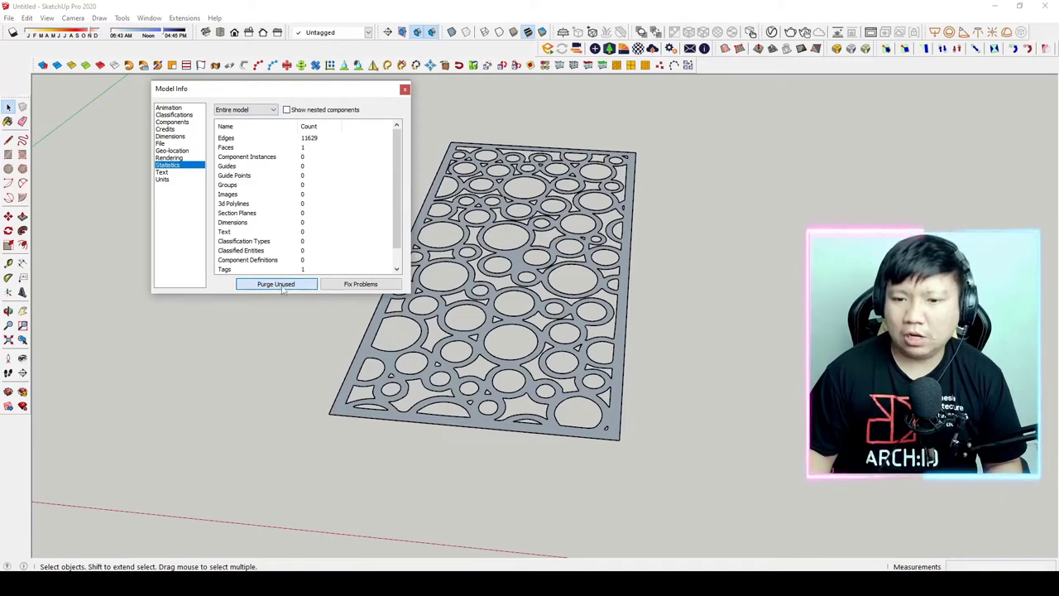
pyautogui.click(405, 89)
pyautogui.scroll(4, 326, 410)
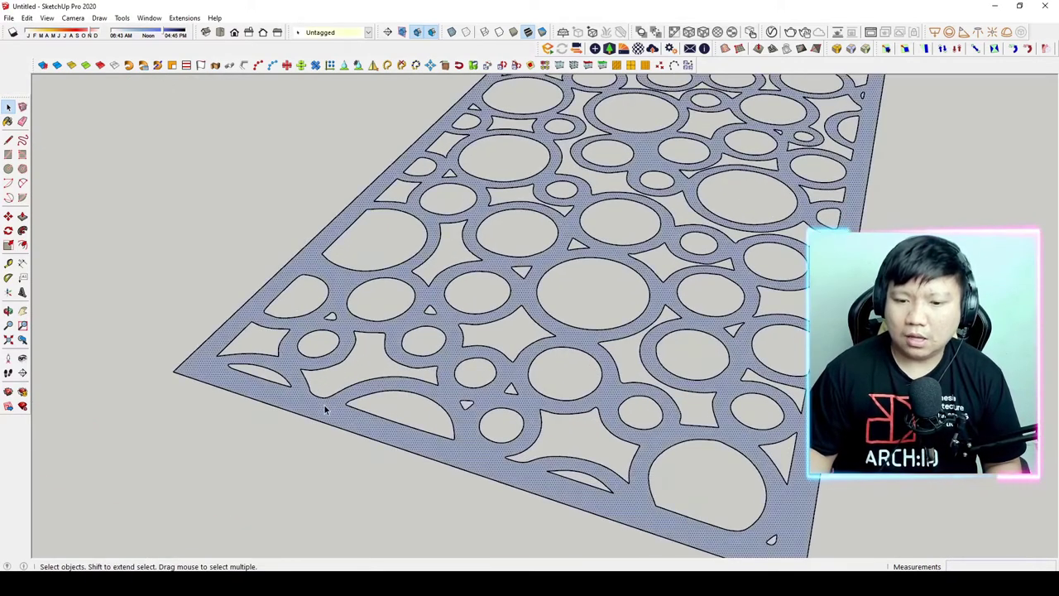
# Push/Pull the perforated panel's face up into a 3.0 cm thick slab.
pyautogui.click(326, 409)
pyautogui.press('p')
pyautogui.click(325, 408)
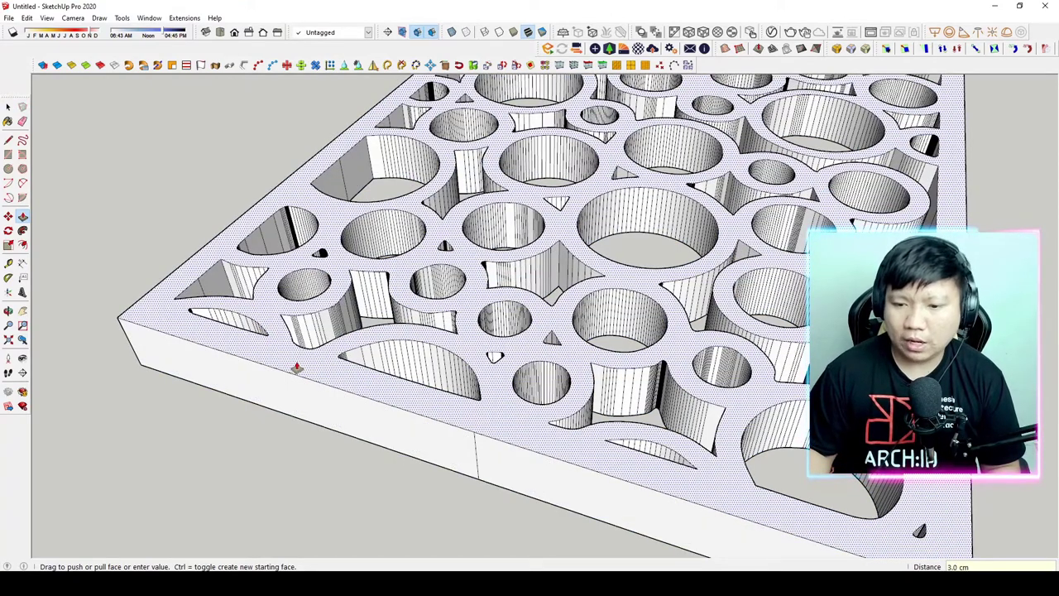
# Orbit and zoom around the 3.0 cm thick panel to check its edge and circle cut-outs.
pyautogui.scroll(-3, 256, 388)
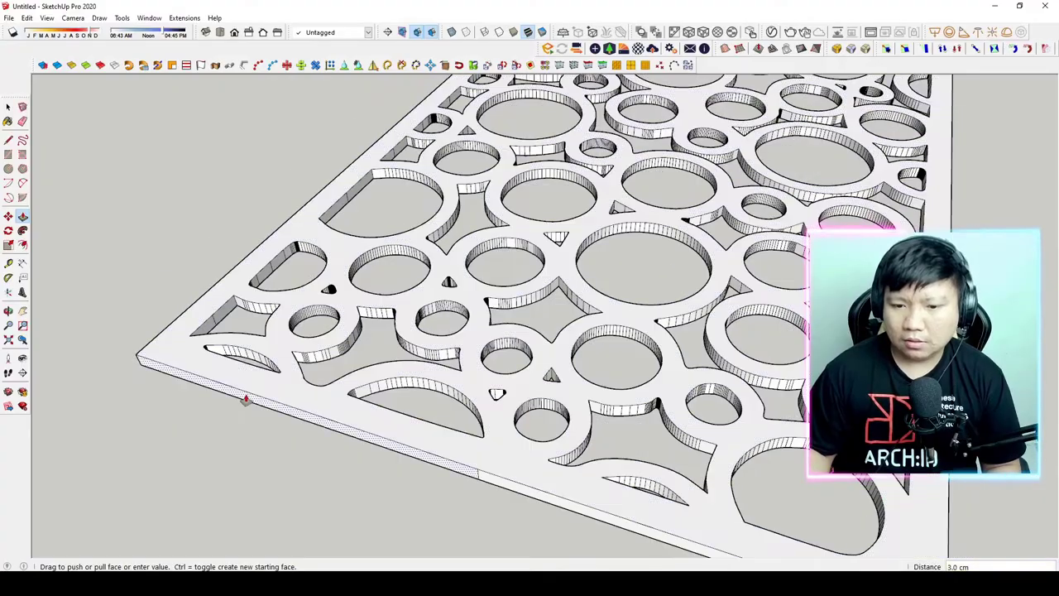
pyautogui.moveTo(239, 372)
pyautogui.mouseDown(button='middle')
pyautogui.moveTo(586, 346)
pyautogui.moveTo(273, 398)
pyautogui.mouseUp(button='middle')
pyautogui.scroll(-3, 264, 401)
pyautogui.press('space')
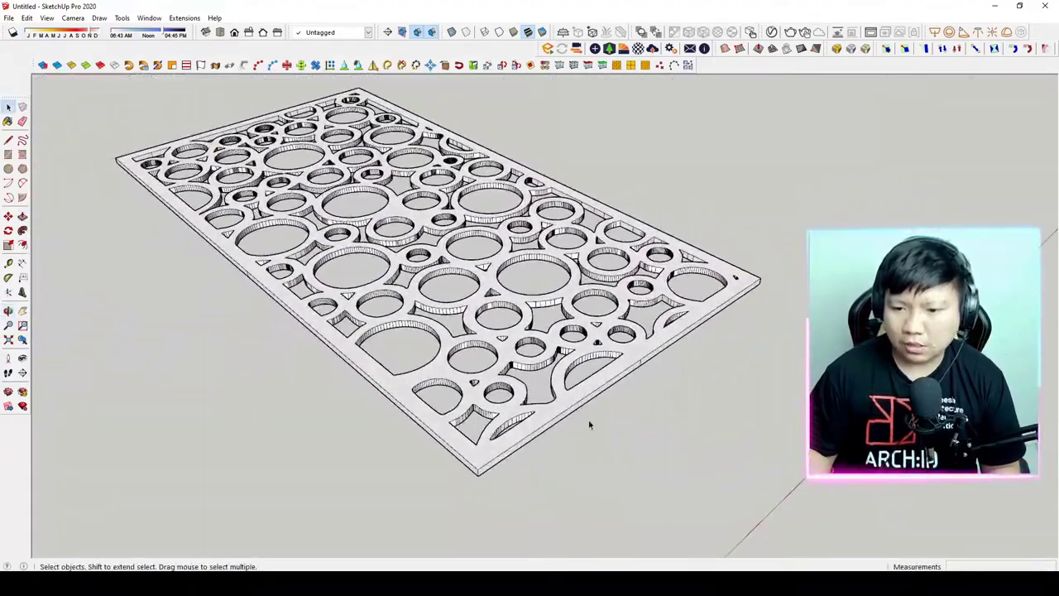
pyautogui.scroll(3, 589, 424)
pyautogui.moveTo(590, 425); pyautogui.dragTo(448, 289, button='middle')
pyautogui.moveTo(478, 244); pyautogui.dragTo(386, 399, button='middle')
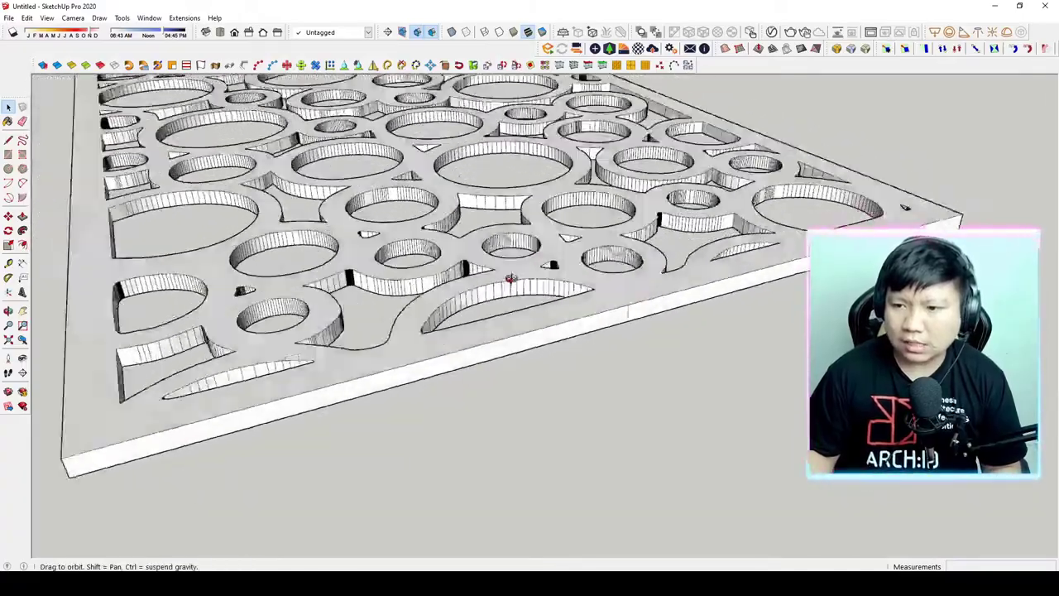
pyautogui.scroll(-3, 382, 400)
pyautogui.scroll(3, 380, 400)
pyautogui.scroll(3, 477, 287)
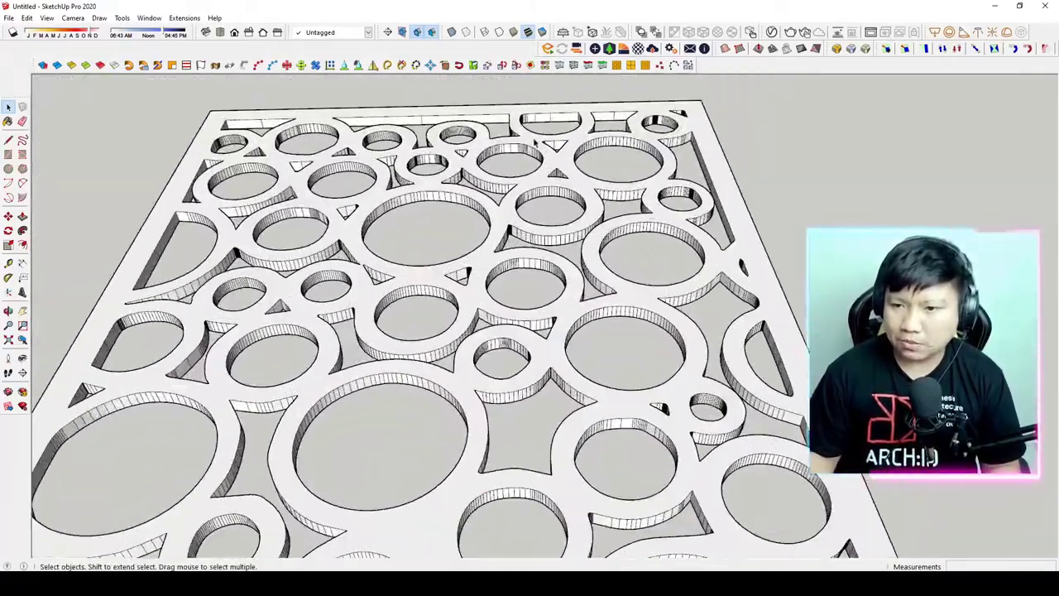
pyautogui.moveTo(464, 298); pyautogui.dragTo(477, 287, button='middle')
pyautogui.scroll(3, 477, 287)
pyautogui.scroll(-5, 581, 287)
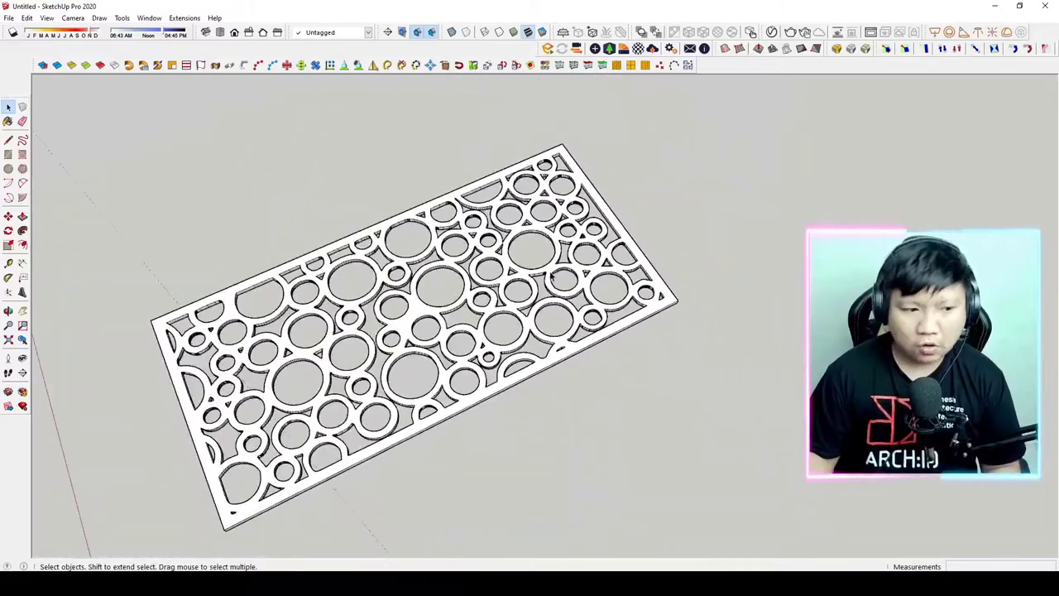
pyautogui.scroll(5, 462, 386)
# Select the whole extruded panel, view it from several angles, then deselect it.
pyautogui.tripleClick(462, 386)
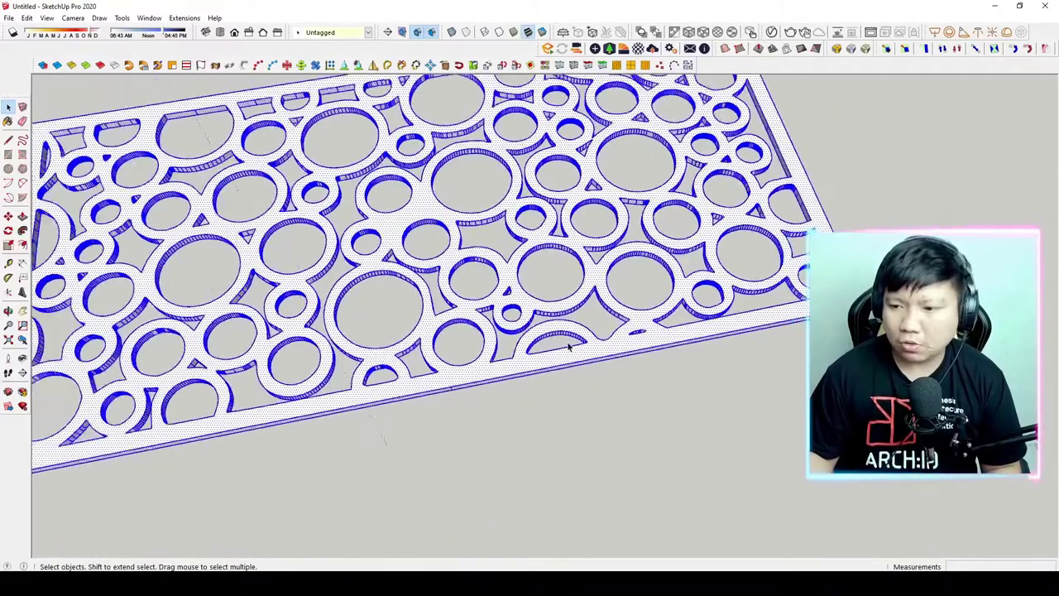
pyautogui.scroll(-5, 462, 386)
pyautogui.moveTo(462, 386); pyautogui.dragTo(504, 382, button='middle')
pyautogui.scroll(2, 504, 382)
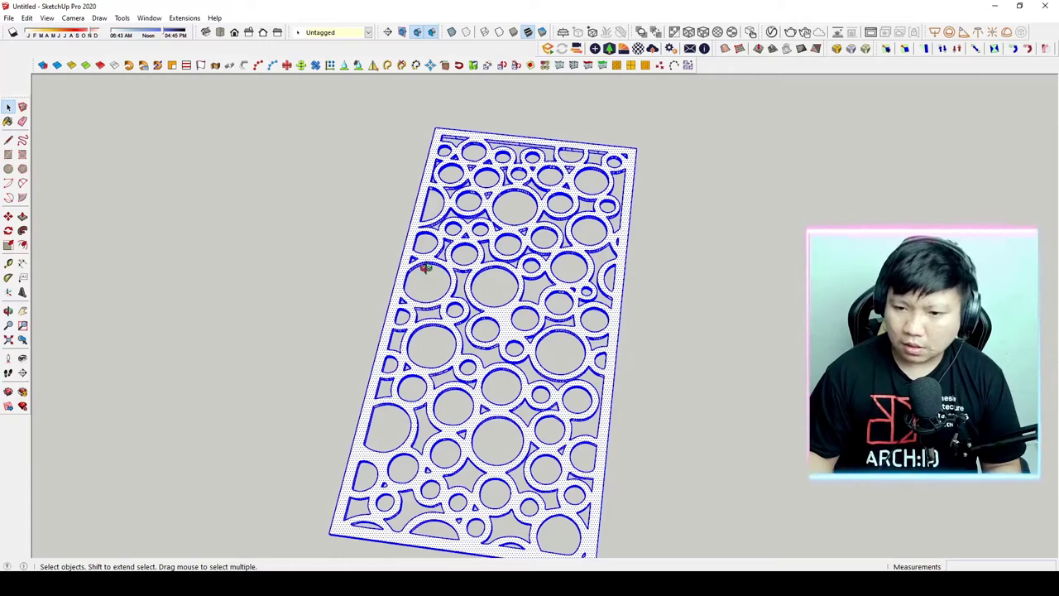
pyautogui.moveTo(425, 268)
pyautogui.mouseDown(button='middle')
pyautogui.moveTo(629, 270)
pyautogui.moveTo(562, 326)
pyautogui.mouseUp(button='middle')
pyautogui.scroll(-3, 651, 270)
pyautogui.click(650, 270)
pyautogui.scroll(2, 459, 268)
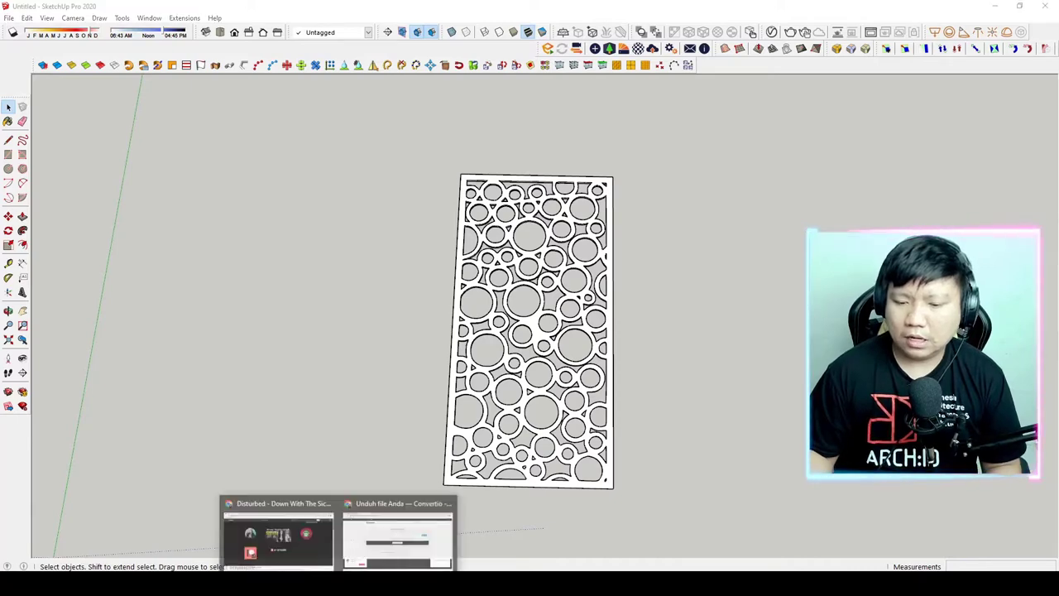
# In Chrome, go back from the Convertio download page to the previous page.
pyautogui.click(381, 539)
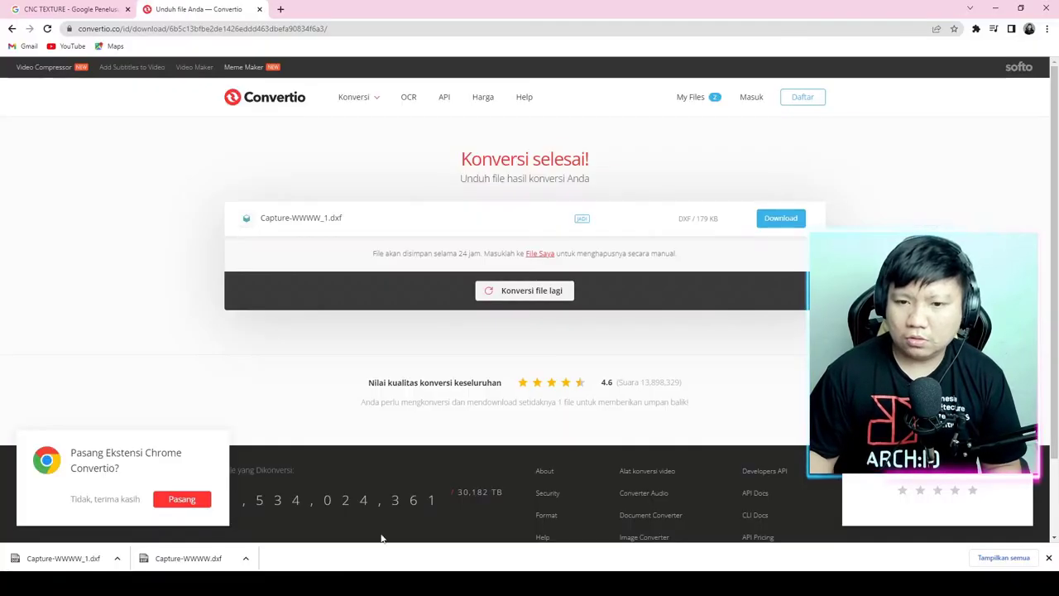
pyautogui.click(227, 29)
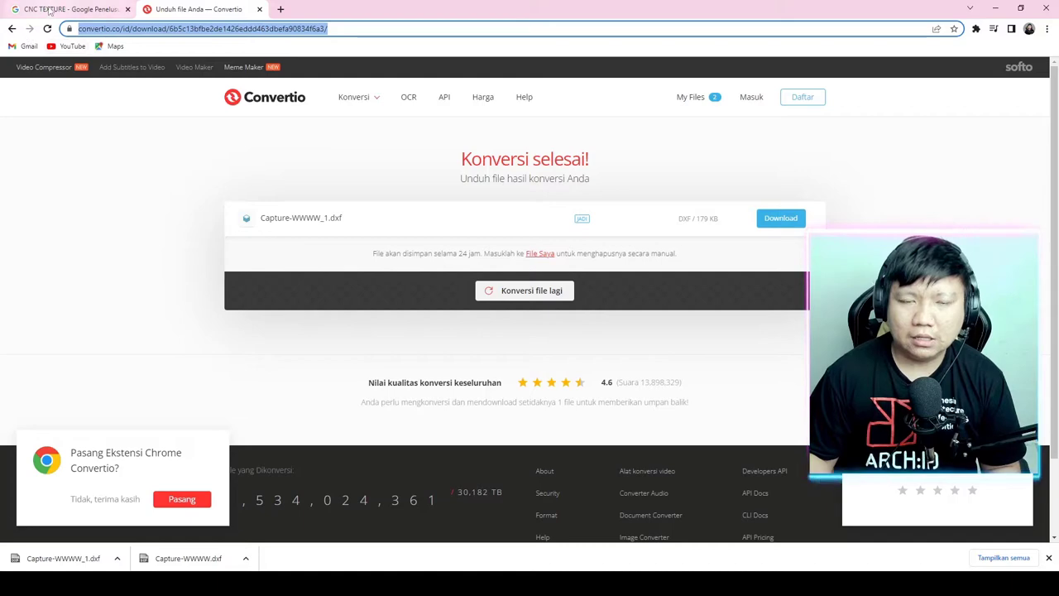
pyautogui.click(12, 29)
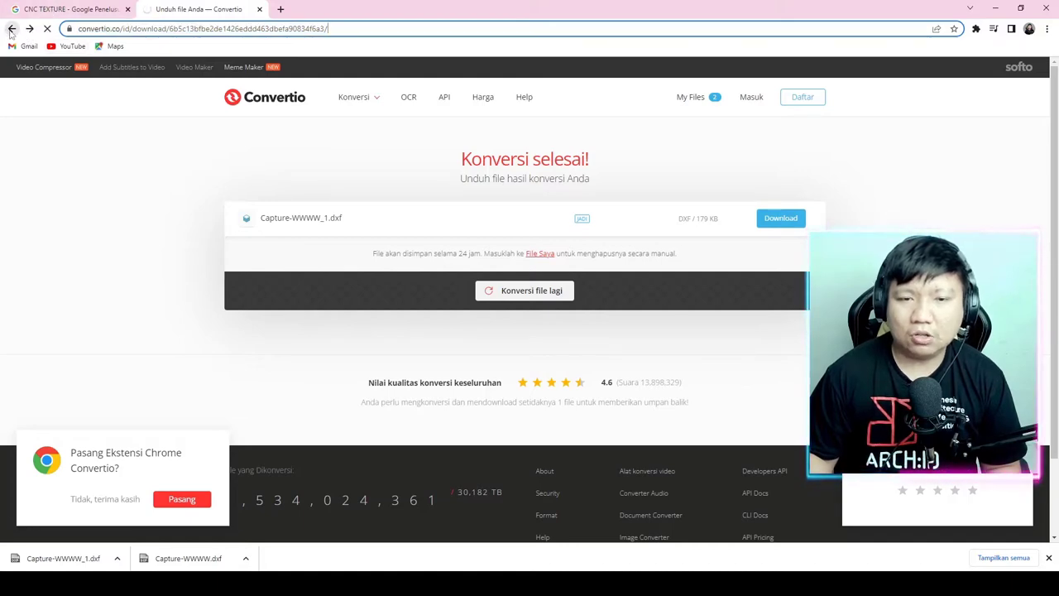
# Preview the 2D4X1-1077 design in the CNC TEXTURE image results, then bring up the Recycle Bin.
pyautogui.click(88, 17)
pyautogui.scroll(-5, 820, 289)
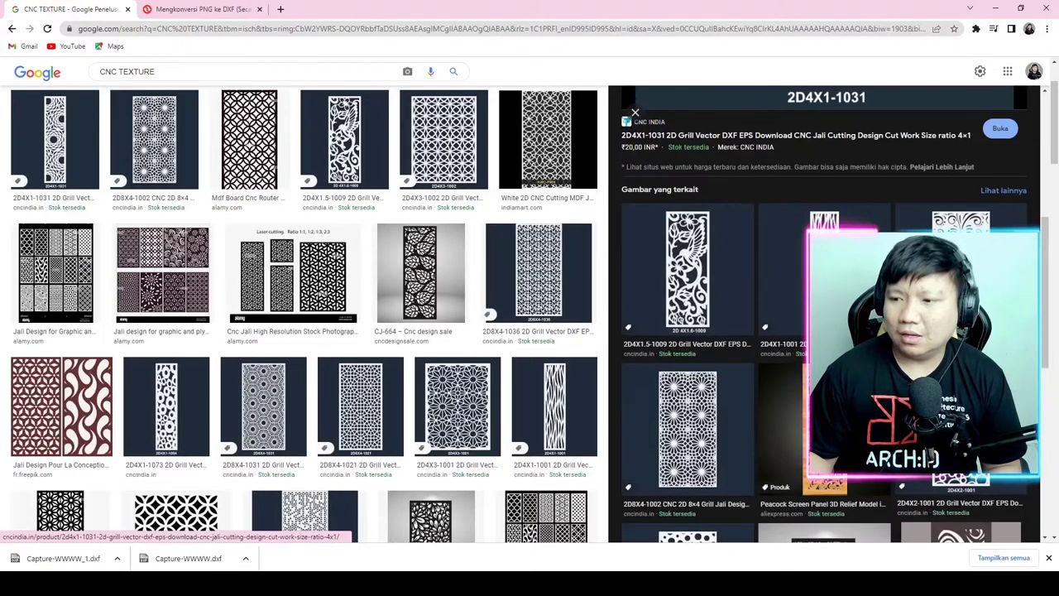
pyautogui.scroll(-3, 368, 327)
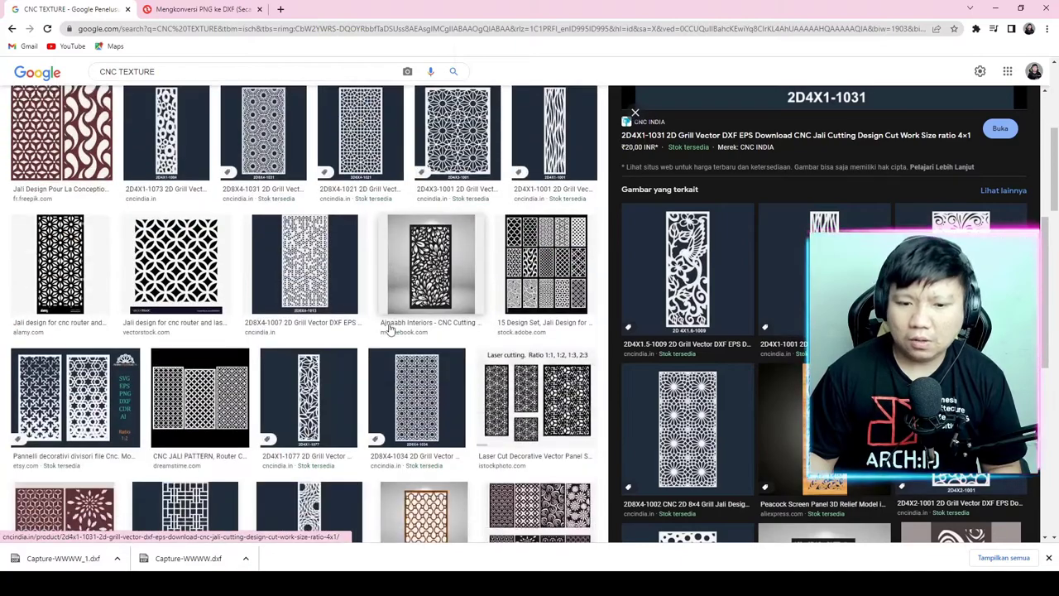
pyautogui.scroll(-2, 368, 327)
pyautogui.click(308, 215)
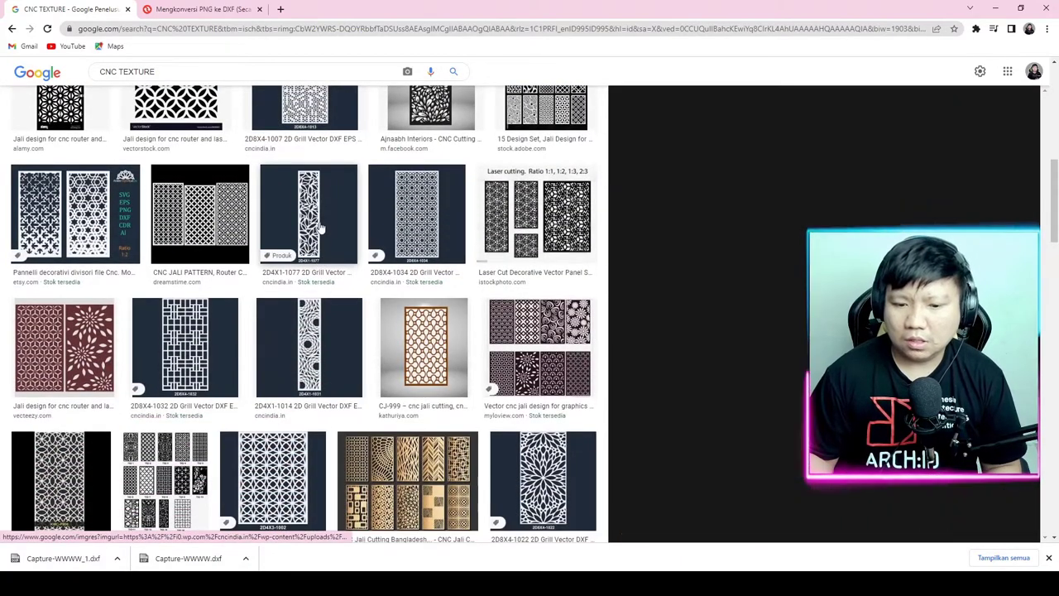
pyautogui.scroll(-3, 705, 293)
pyautogui.scroll(-3, 705, 293)
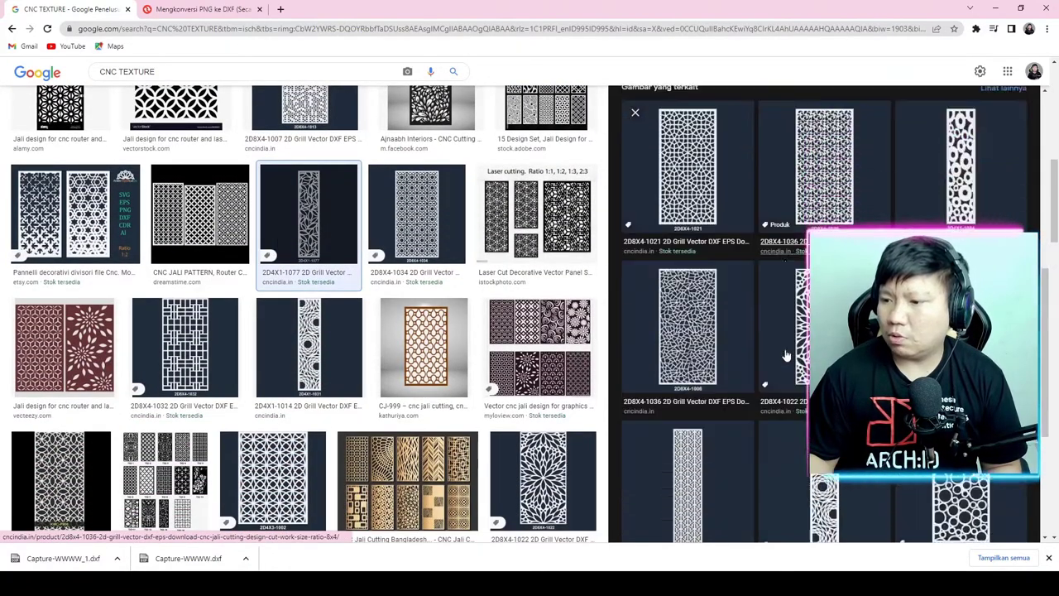
pyautogui.scroll(-3, 703, 331)
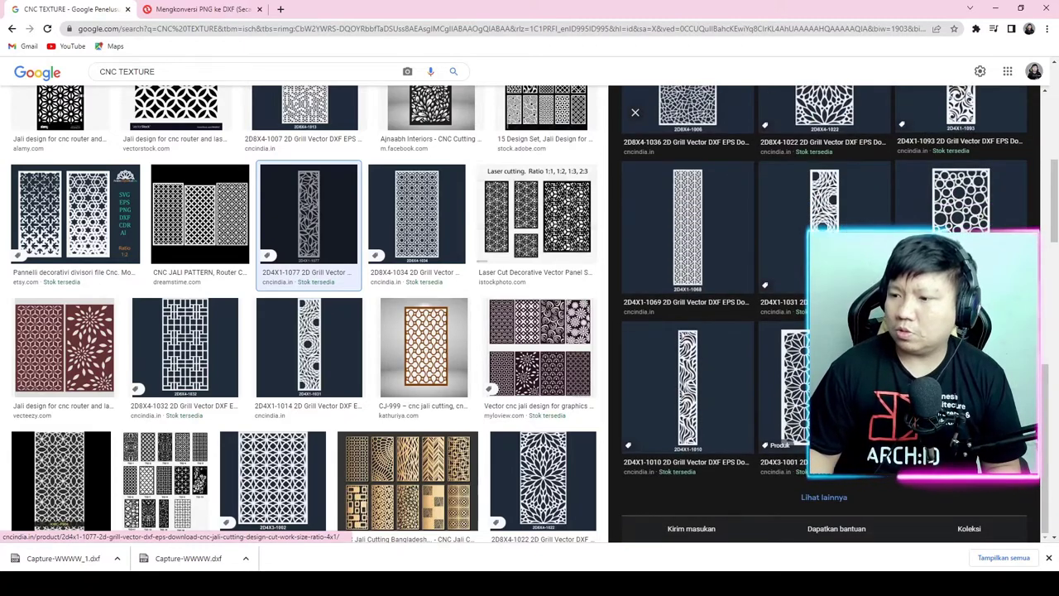
pyautogui.click(348, 515)
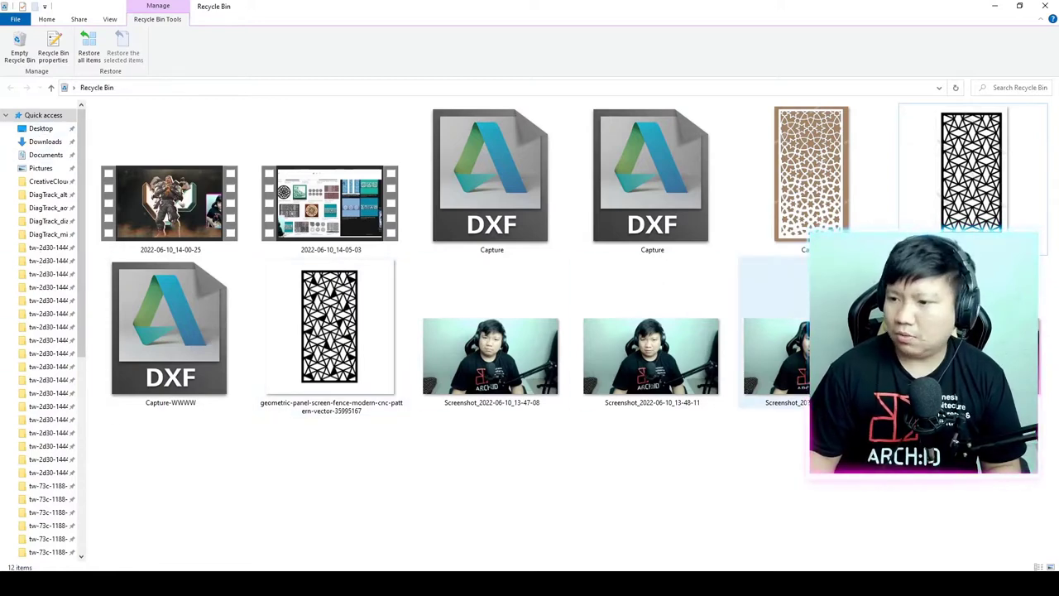
# On the Desktop, view the cube-lattice pattern image and close the viewer.
pyautogui.click(42, 130)
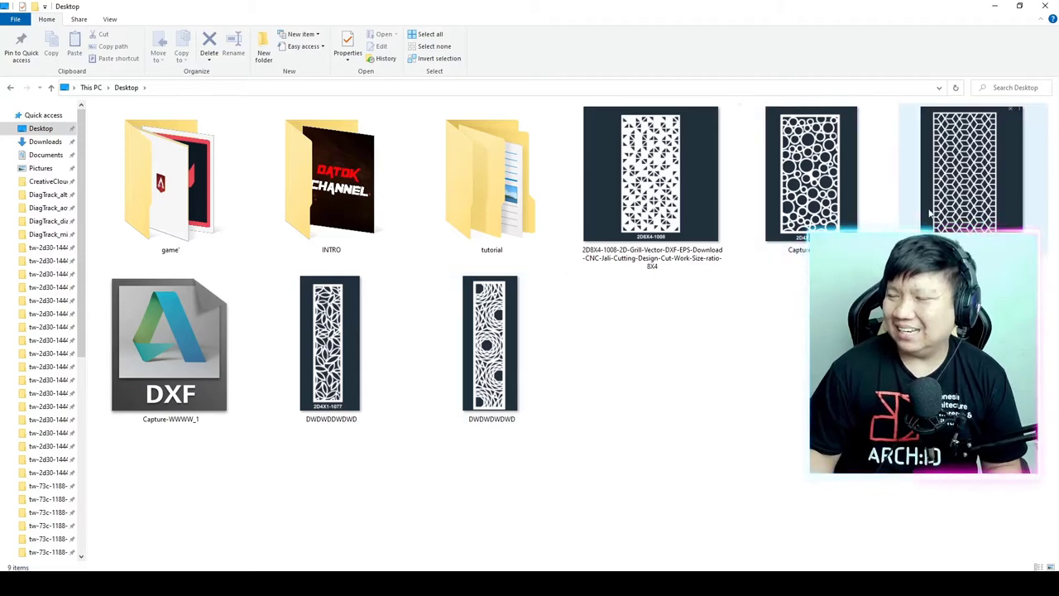
pyautogui.click(964, 217)
pyautogui.doubleClick(965, 217)
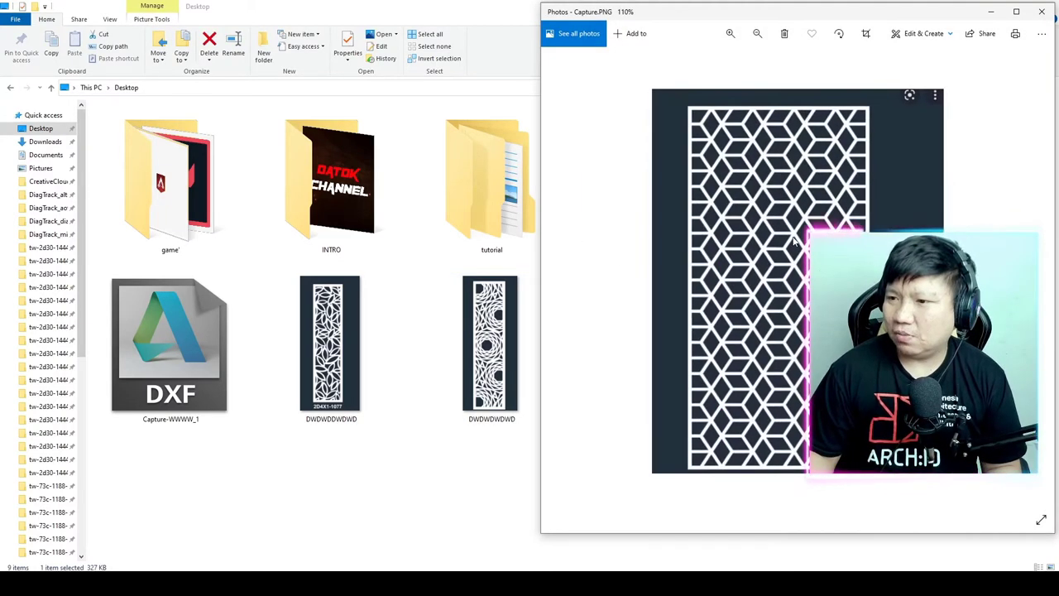
pyautogui.click(1046, 13)
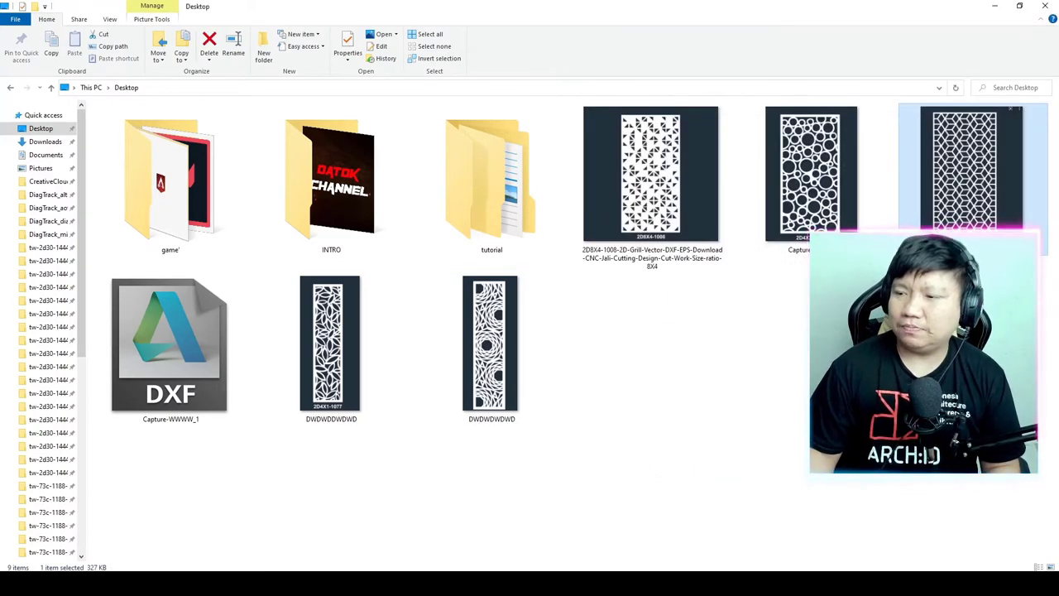
# Delete Capture-WWWW_1.dxf from the Desktop and bring Chrome back up.
pyautogui.click(219, 384)
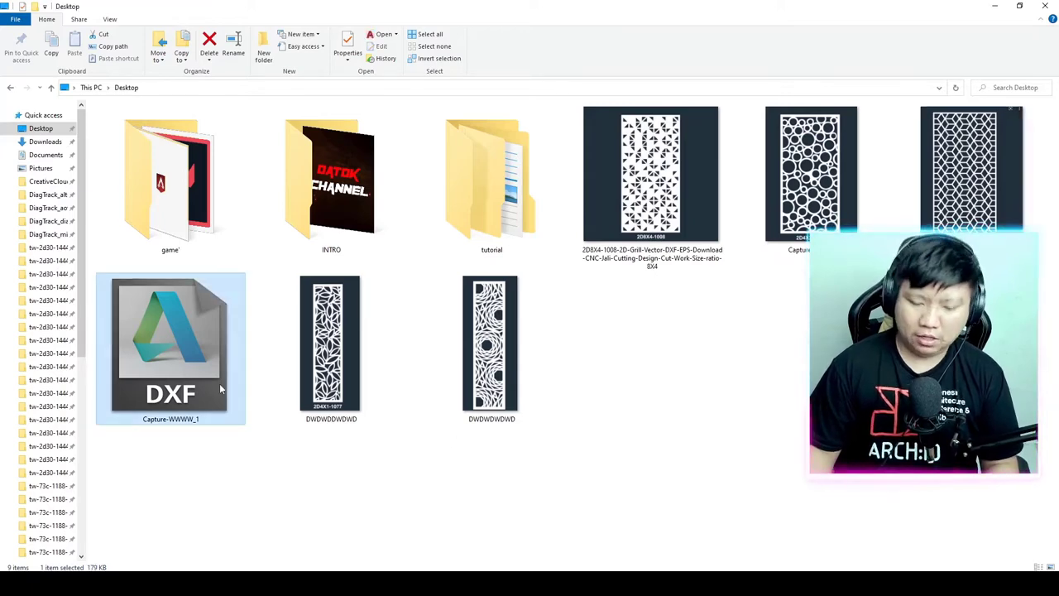
pyautogui.press('Delete')
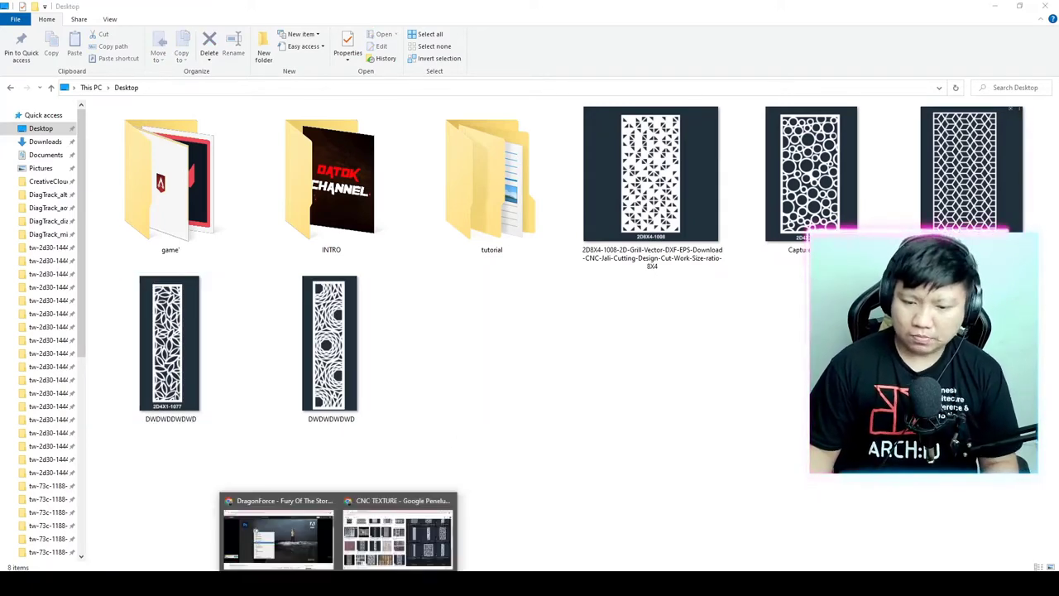
pyautogui.click(398, 538)
# Upload Capture.PNG to Convertio's PNG to DXF converter and convert it with DXF output.
pyautogui.click(198, 9)
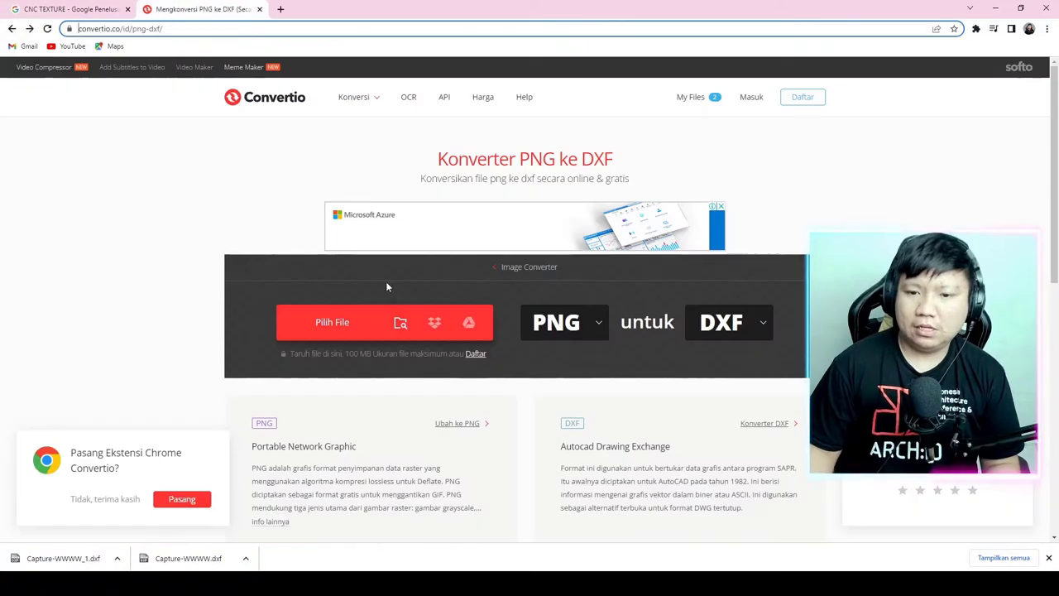
pyautogui.click(332, 322)
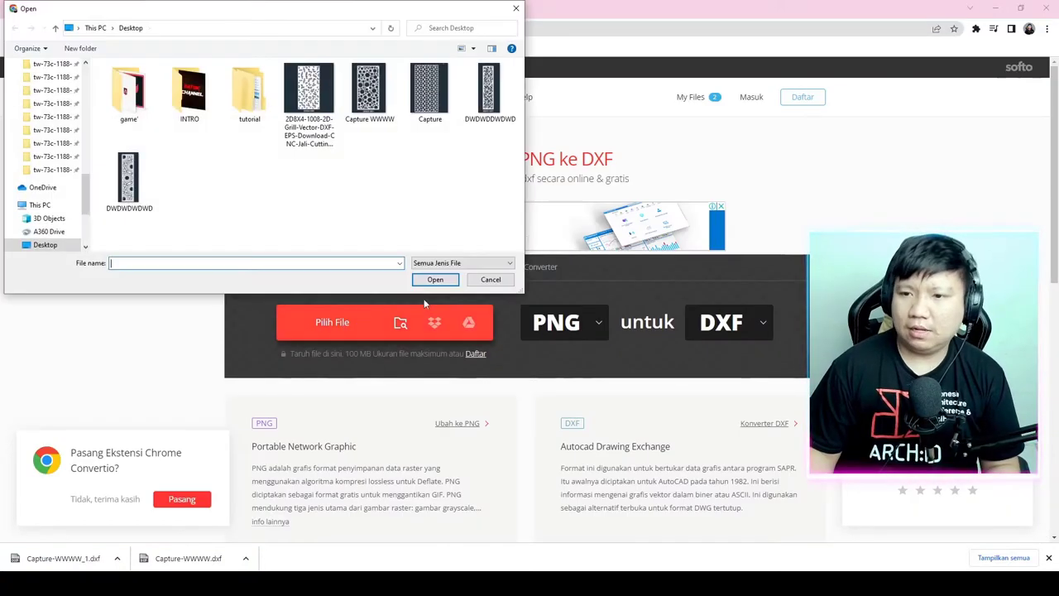
pyautogui.doubleClick(430, 91)
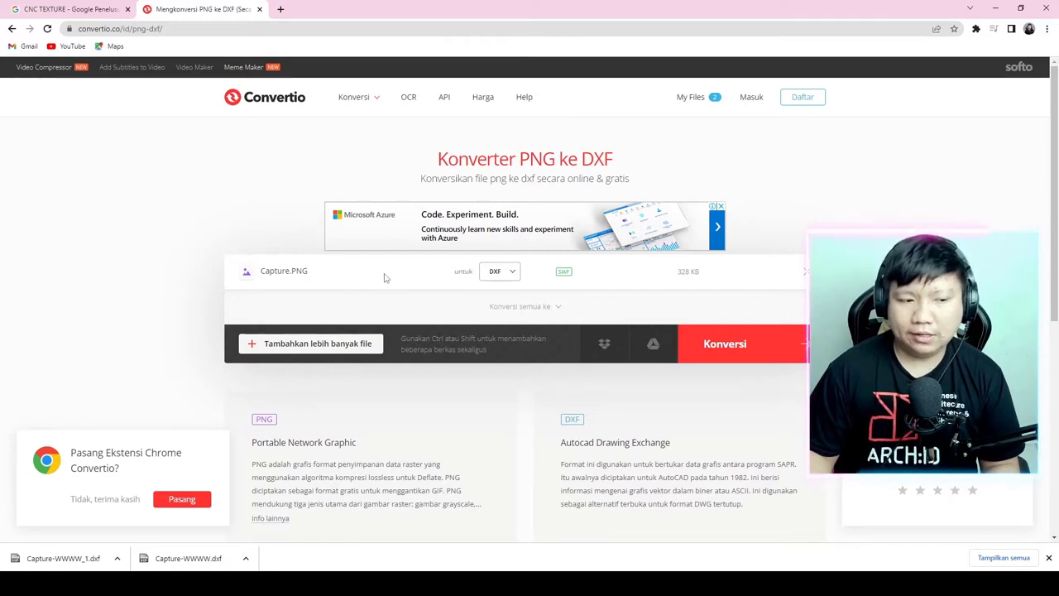
pyautogui.click(513, 276)
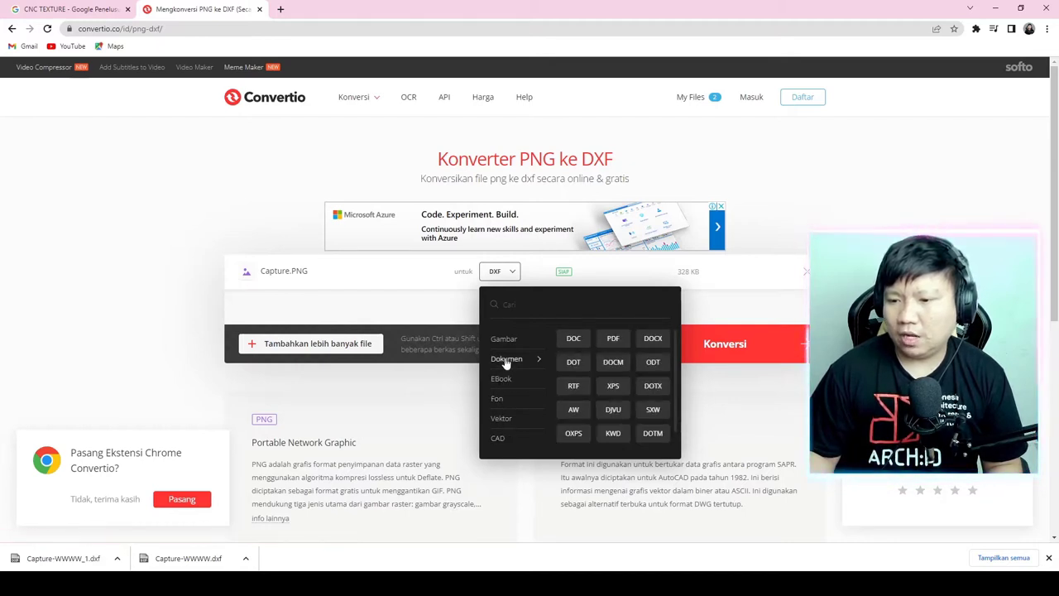
pyautogui.moveTo(504, 339)
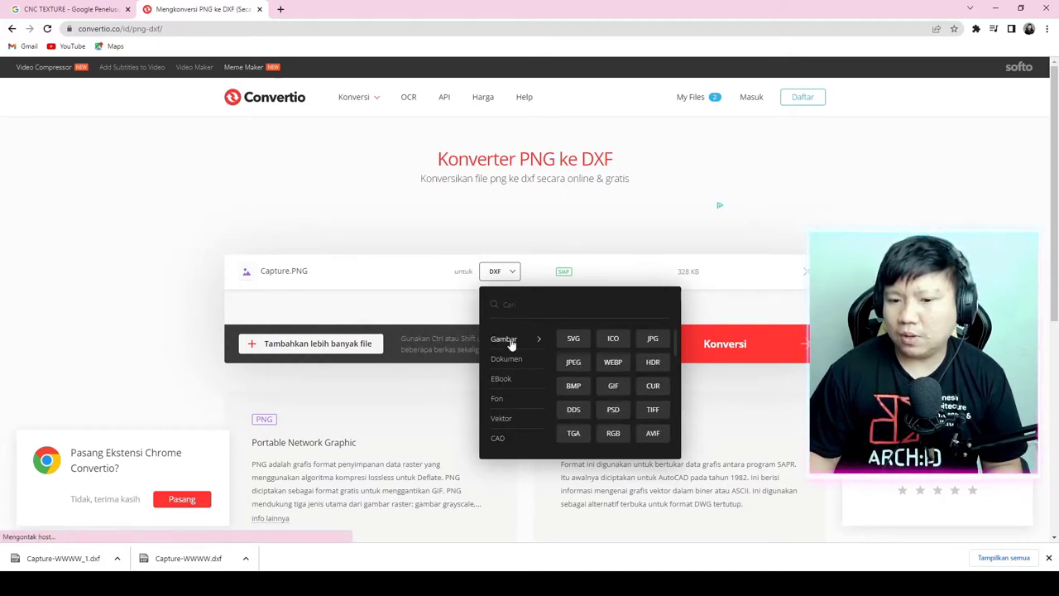
pyautogui.click(418, 311)
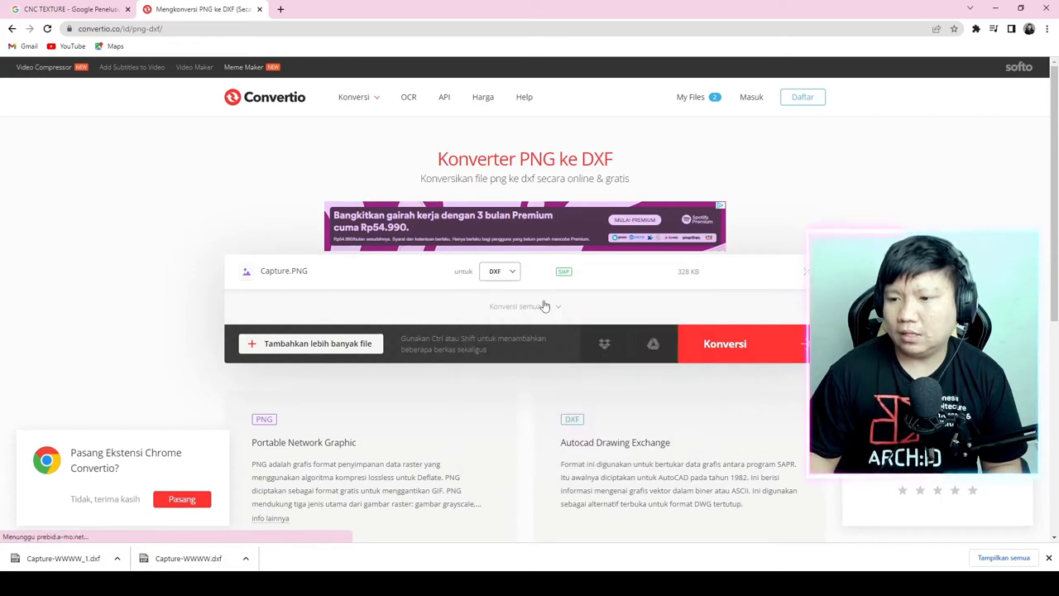
pyautogui.click(745, 345)
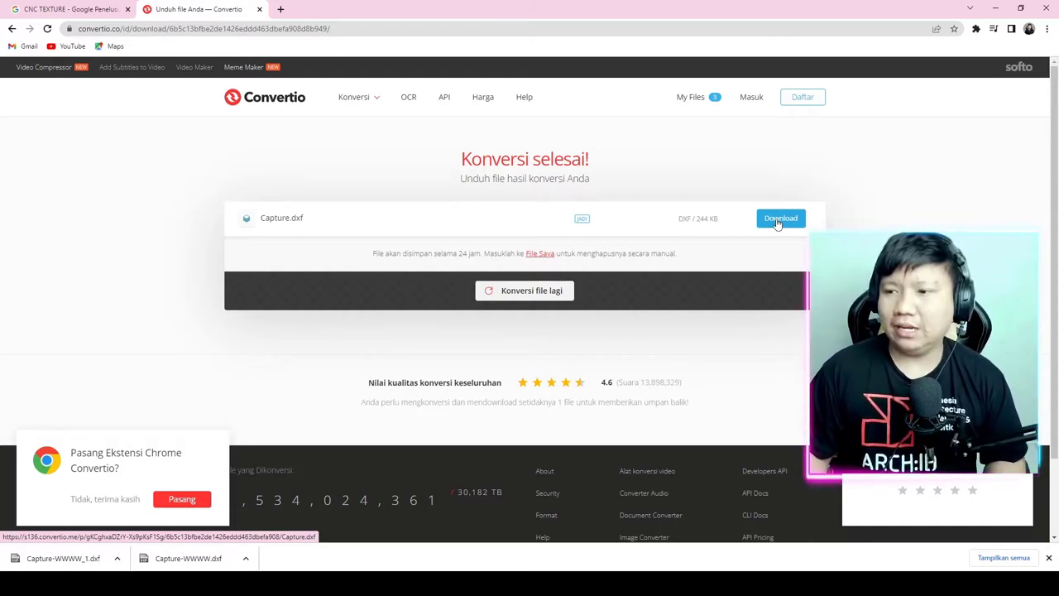
# Download the converted Capture.dxf and show it in the Downloads folder.
pyautogui.click(778, 222)
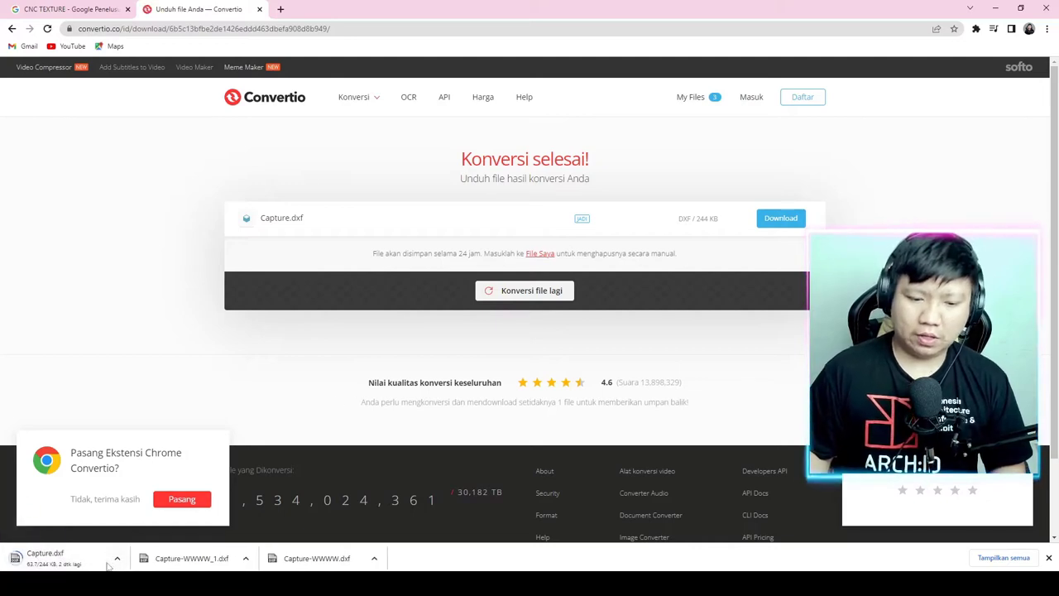
pyautogui.click(116, 557)
pyautogui.click(154, 523)
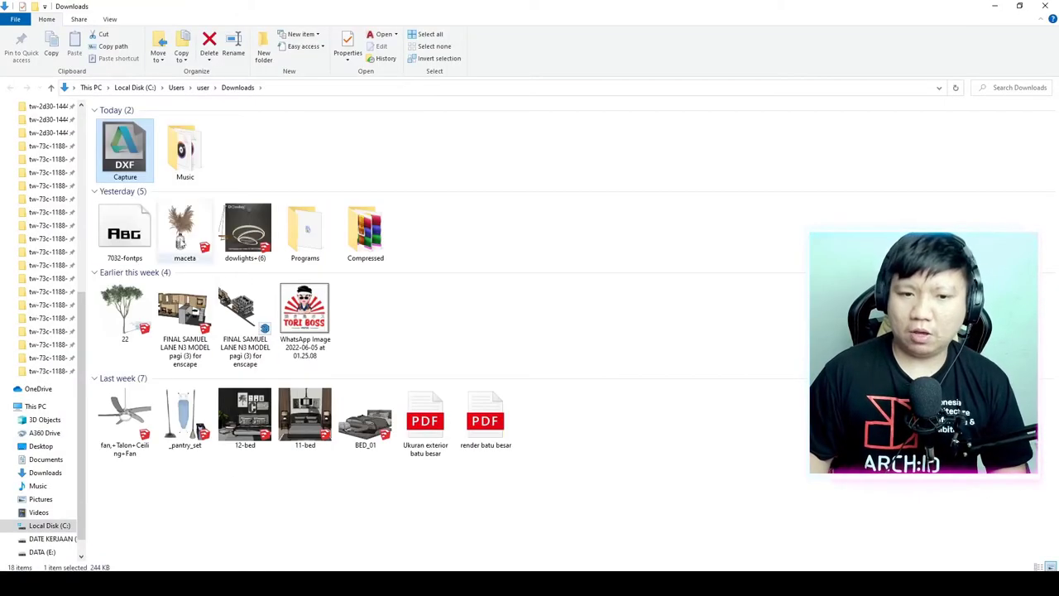
# Copy Capture.dxf from Downloads onto the Desktop, then tilt and select the circle panel in SketchUp.
pyautogui.rightClick(107, 160)
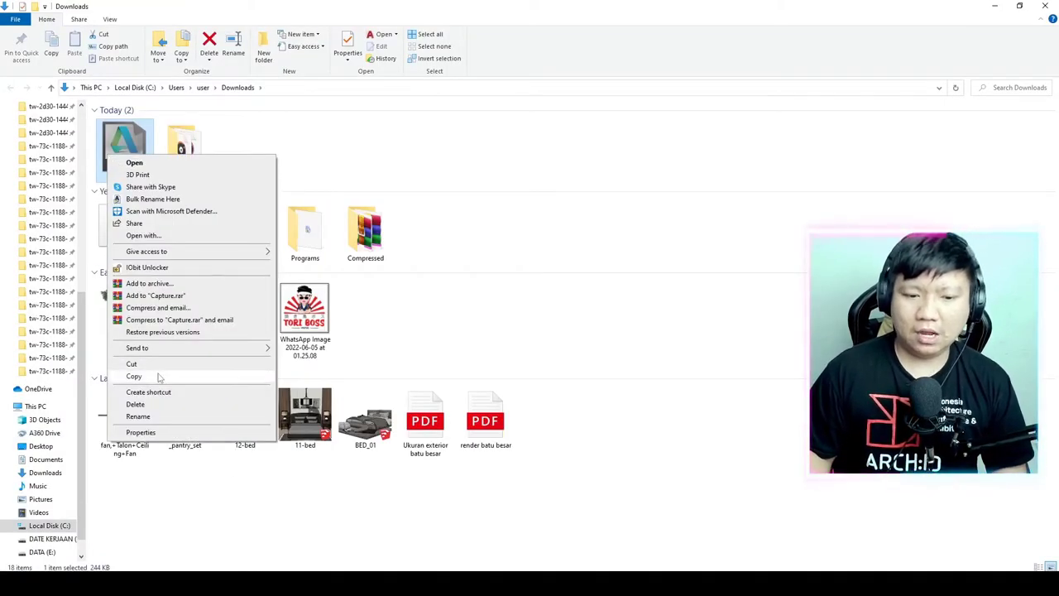
pyautogui.click(133, 374)
pyautogui.click(41, 446)
pyautogui.rightClick(459, 406)
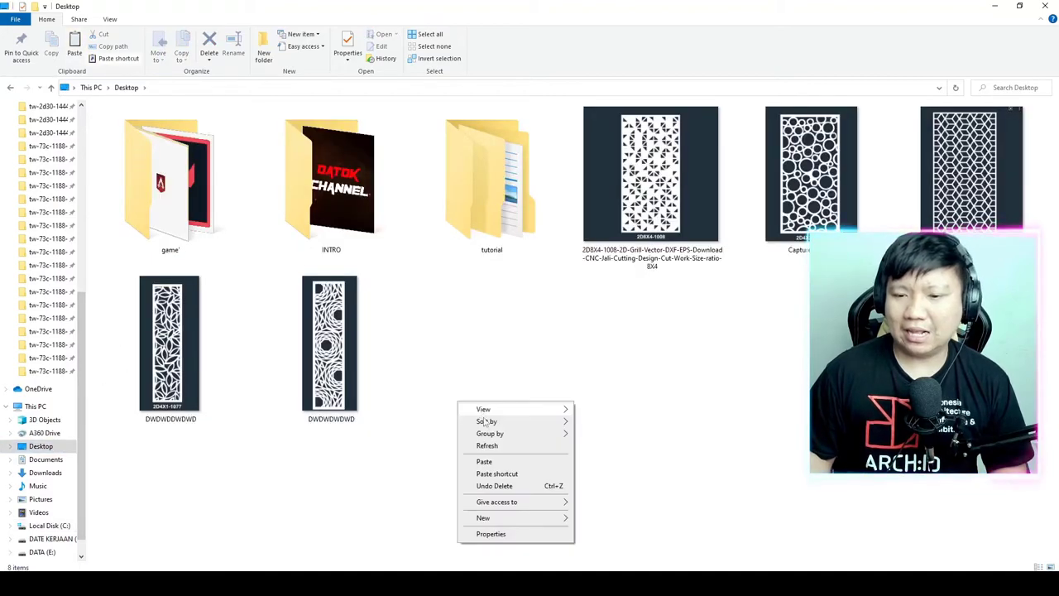
pyautogui.click(480, 461)
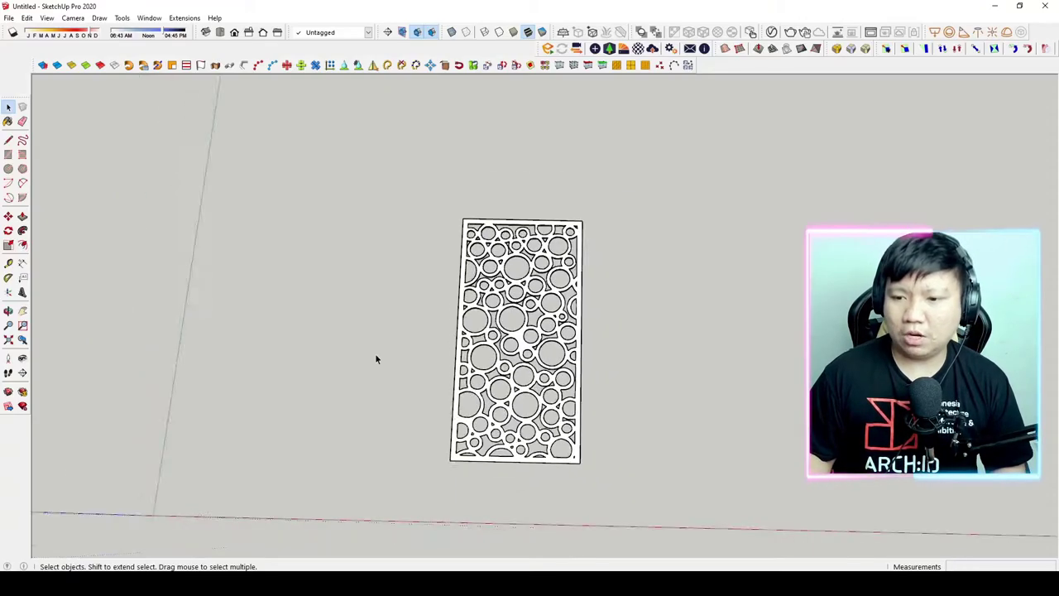
pyautogui.moveTo(375, 354)
pyautogui.mouseDown(button='middle')
pyautogui.moveTo(507, 436)
pyautogui.moveTo(444, 441)
pyautogui.moveTo(319, 386)
pyautogui.mouseUp(button='middle')
pyautogui.click(445, 442)
# Import Capture.dxf into the model through File > Import and dismiss the import results.
pyautogui.click(321, 387)
pyautogui.scroll(2, 327, 382)
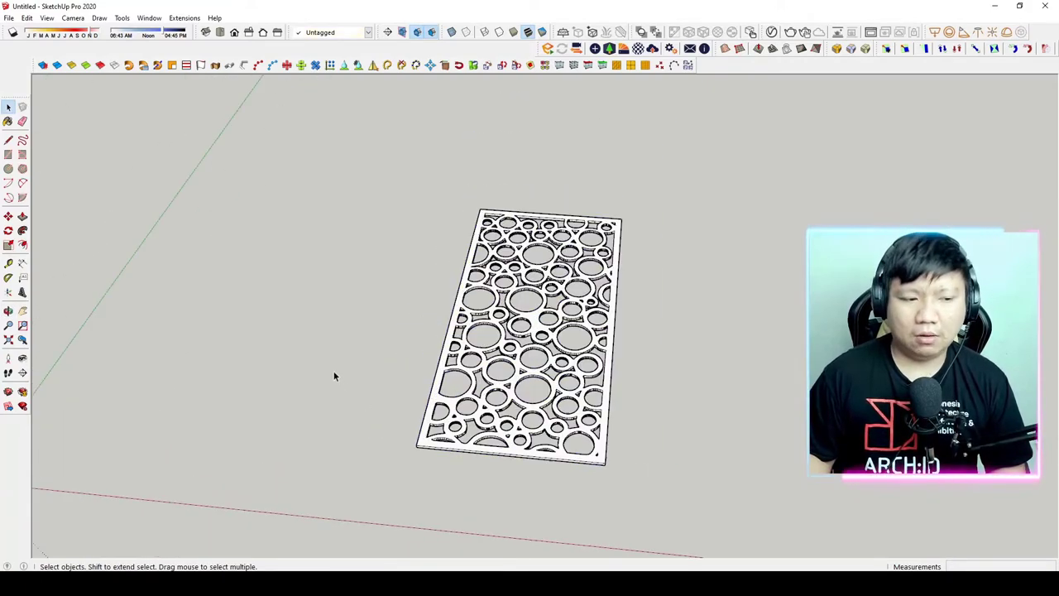
pyautogui.click(9, 18)
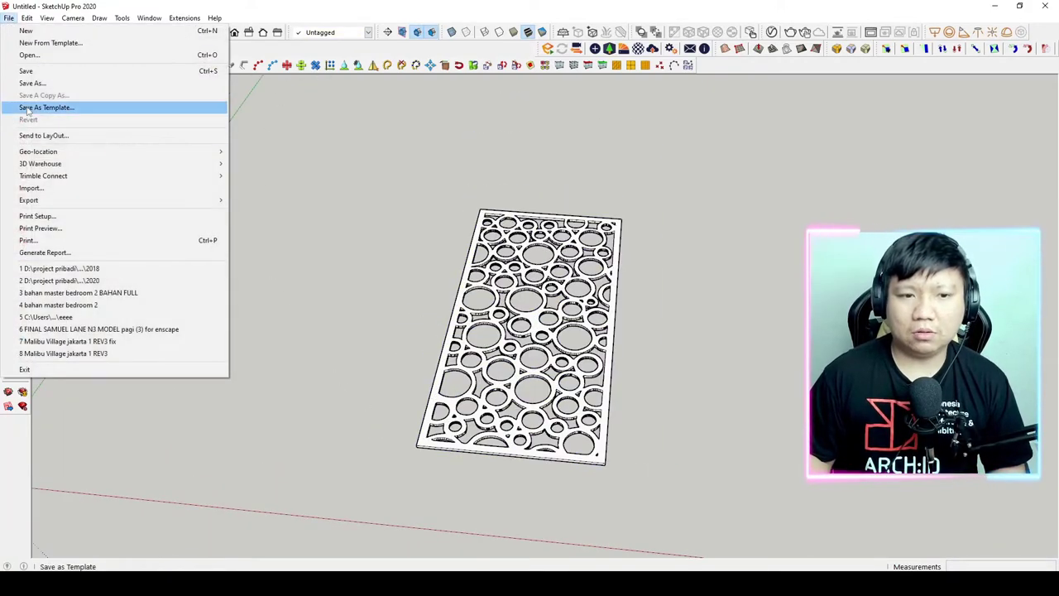
pyautogui.click(37, 190)
pyautogui.doubleClick(434, 108)
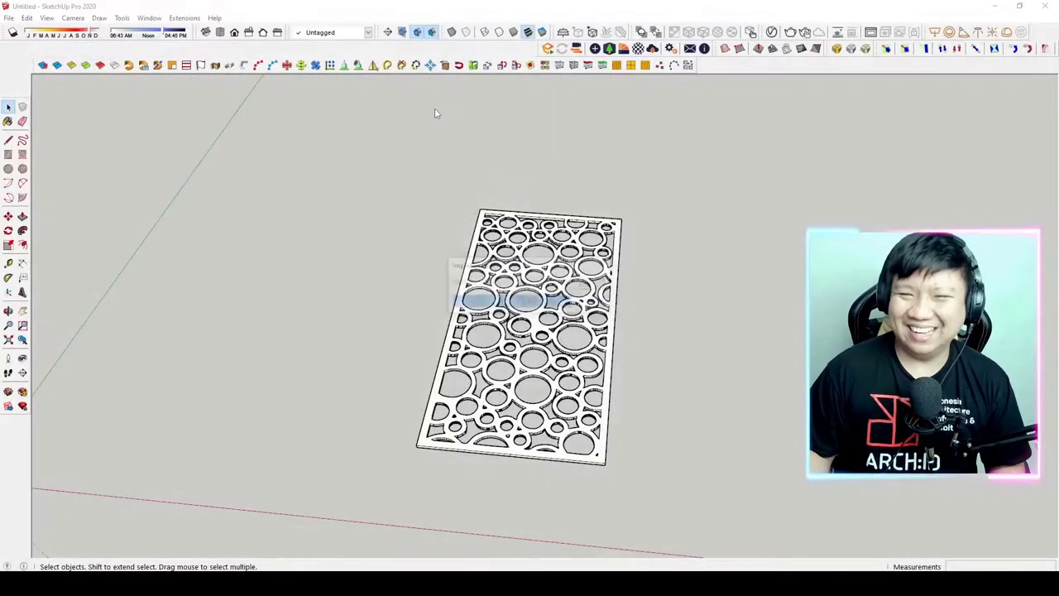
pyautogui.click(587, 373)
pyautogui.scroll(-5, 488, 353)
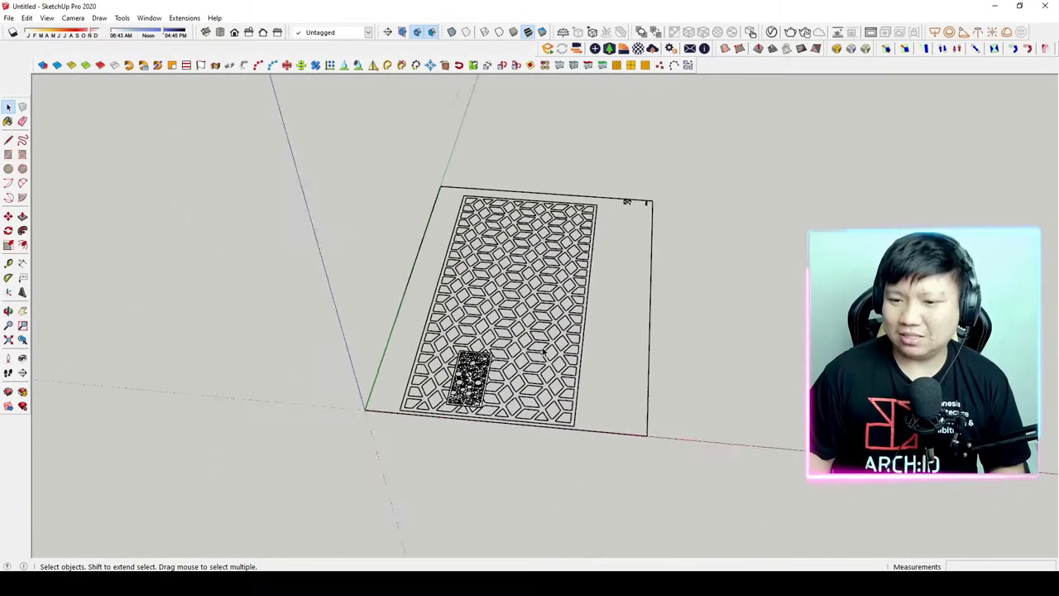
# Scale the imported lattice pattern down to 0.32 with the Scale tool.
pyautogui.moveTo(488, 353); pyautogui.dragTo(539, 273, button='middle')
pyautogui.click(530, 298)
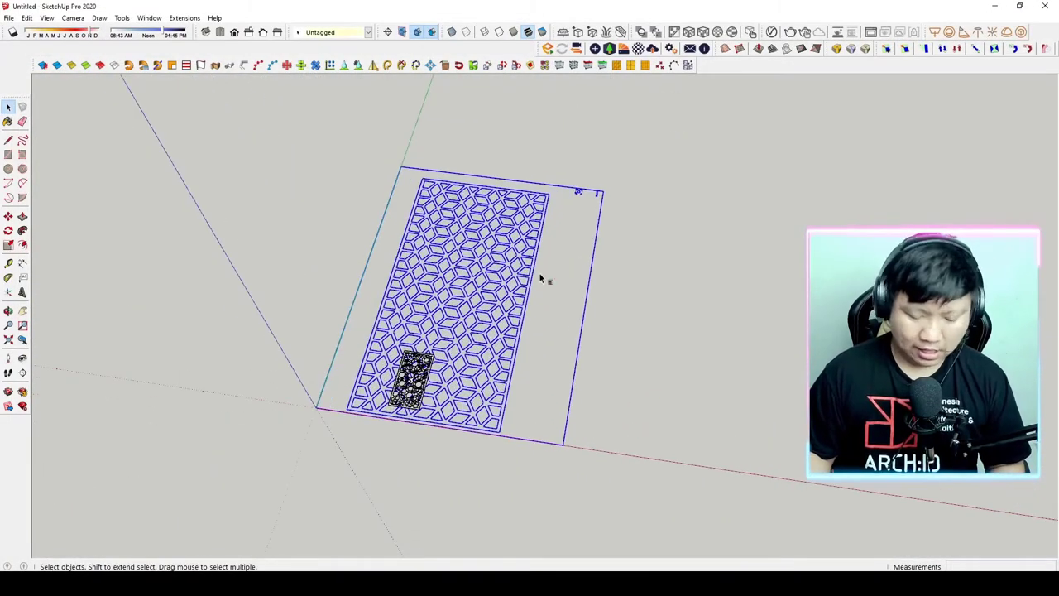
pyautogui.press('s')
pyautogui.moveTo(601, 189); pyautogui.dragTo(361, 362)
pyautogui.press('space')
pyautogui.scroll(3, 335, 401)
pyautogui.scroll(2, 400, 345)
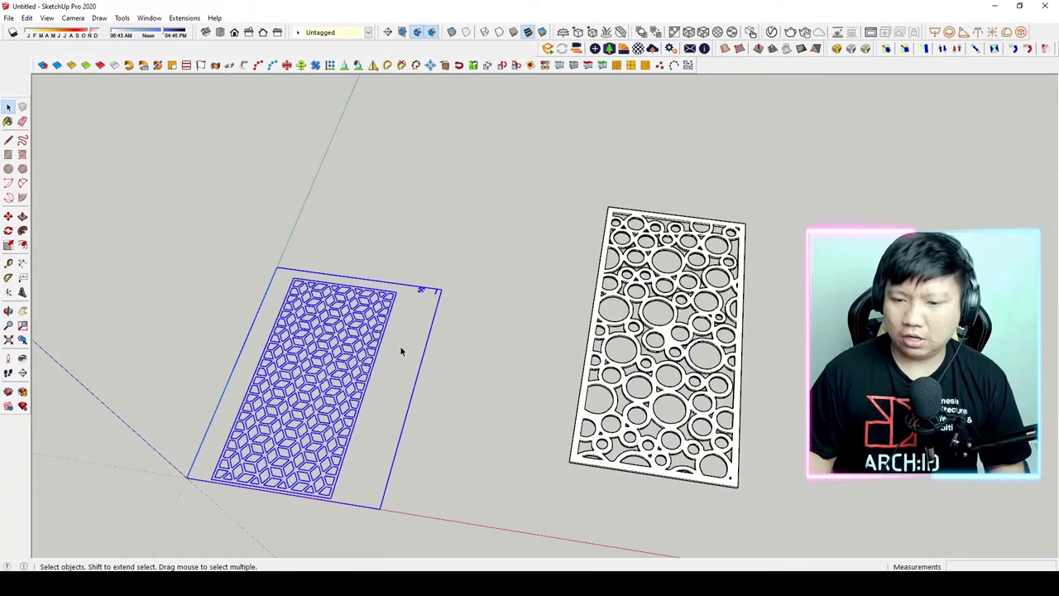
pyautogui.scroll(2, 399, 345)
pyautogui.scroll(2, 437, 268)
pyautogui.scroll(2, 437, 267)
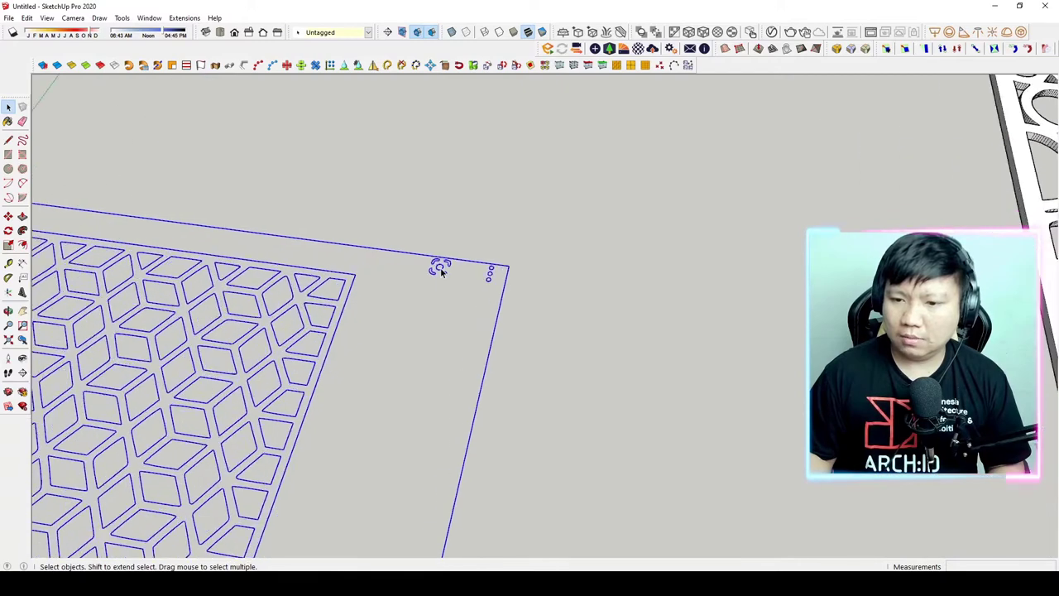
# Open the lattice group for editing and select its pattern to inspect it.
pyautogui.doubleClick(440, 265)
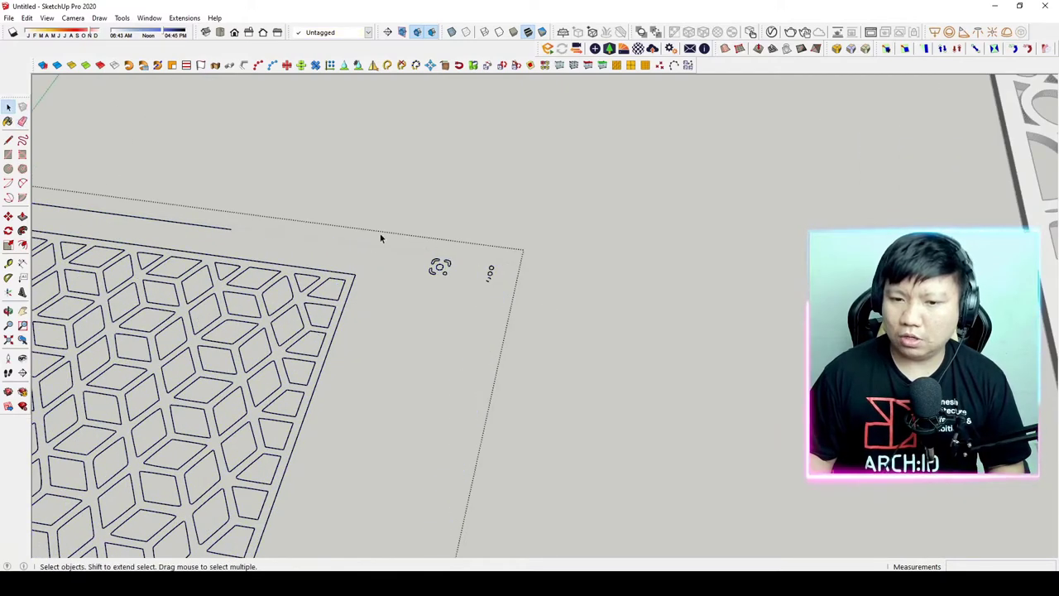
pyautogui.scroll(-3, 439, 264)
pyautogui.scroll(2, 497, 294)
pyautogui.scroll(-2, 503, 294)
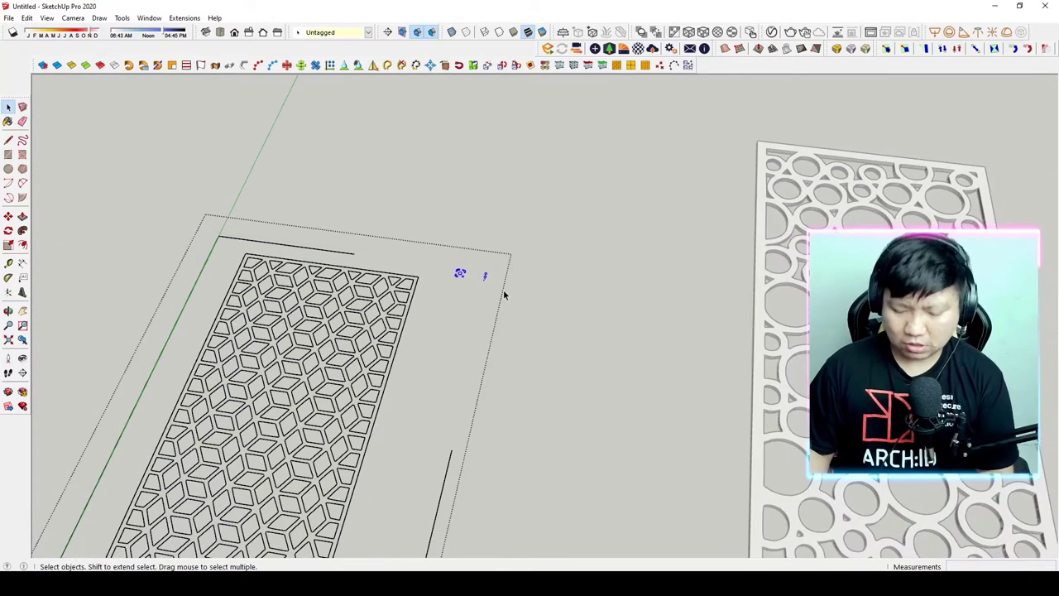
pyautogui.scroll(2, 461, 454)
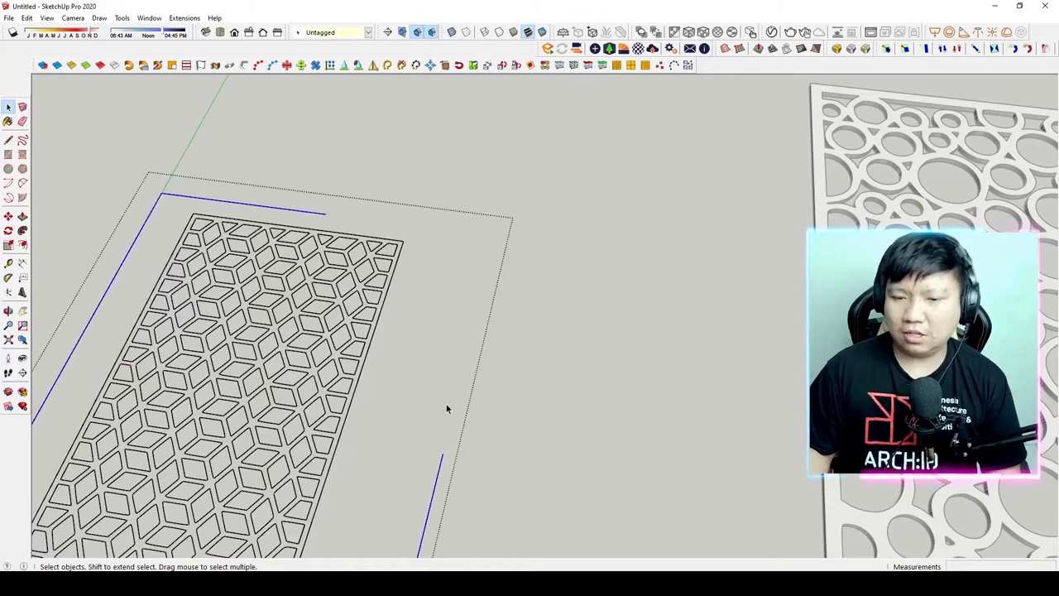
pyautogui.scroll(-3, 450, 288)
pyautogui.moveTo(450, 288); pyautogui.dragTo(279, 469, button='middle')
pyautogui.scroll(2, 278, 469)
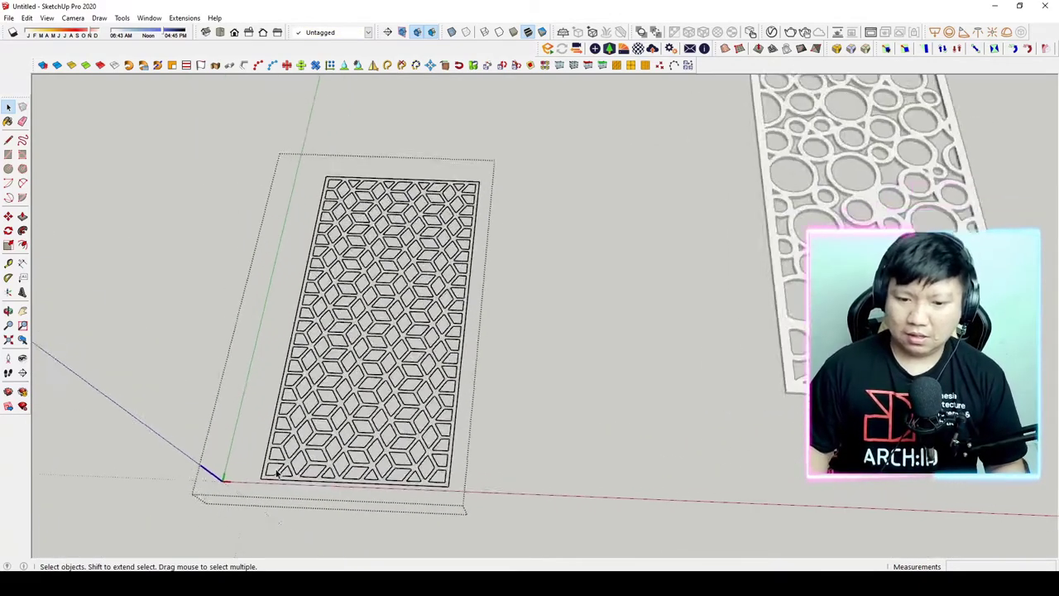
pyautogui.scroll(2, 278, 469)
pyautogui.click(269, 461)
pyautogui.scroll(2, 295, 372)
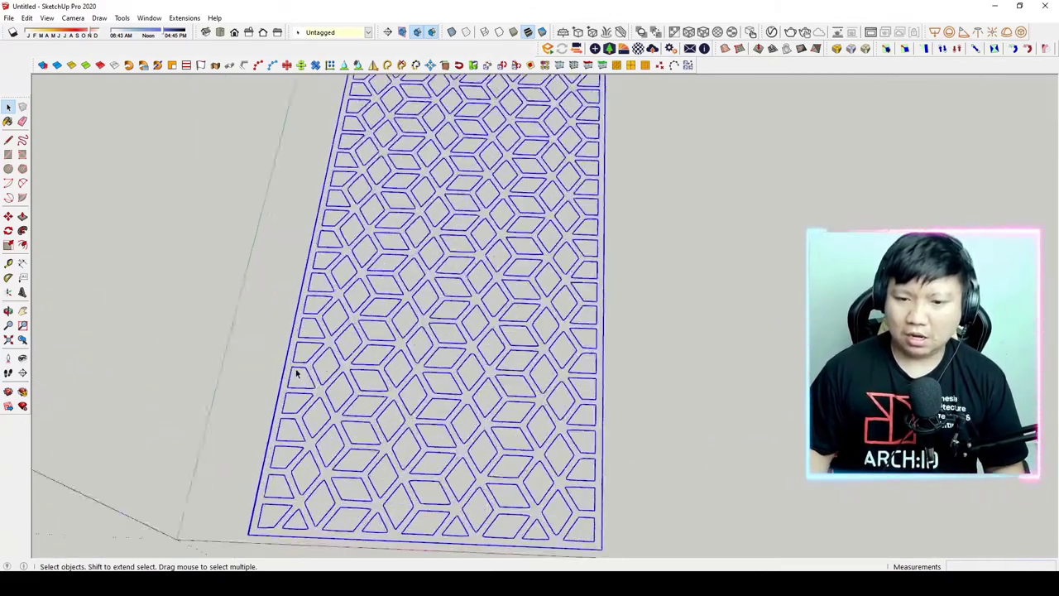
pyautogui.scroll(3, 277, 355)
pyautogui.scroll(2, 274, 346)
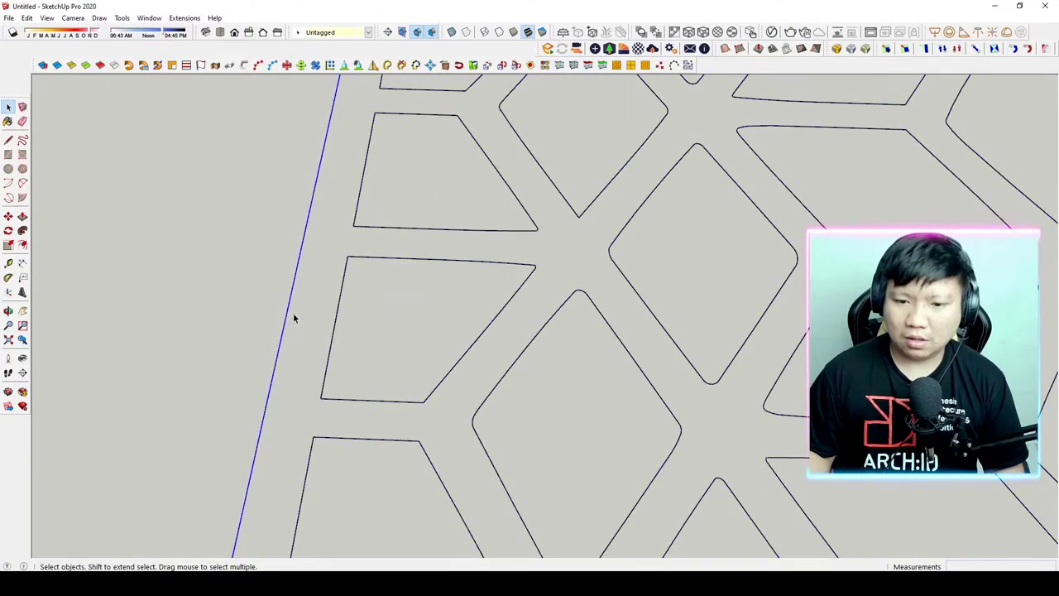
pyautogui.scroll(-3, 293, 317)
pyautogui.scroll(-2, 362, 317)
pyautogui.scroll(-2, 344, 310)
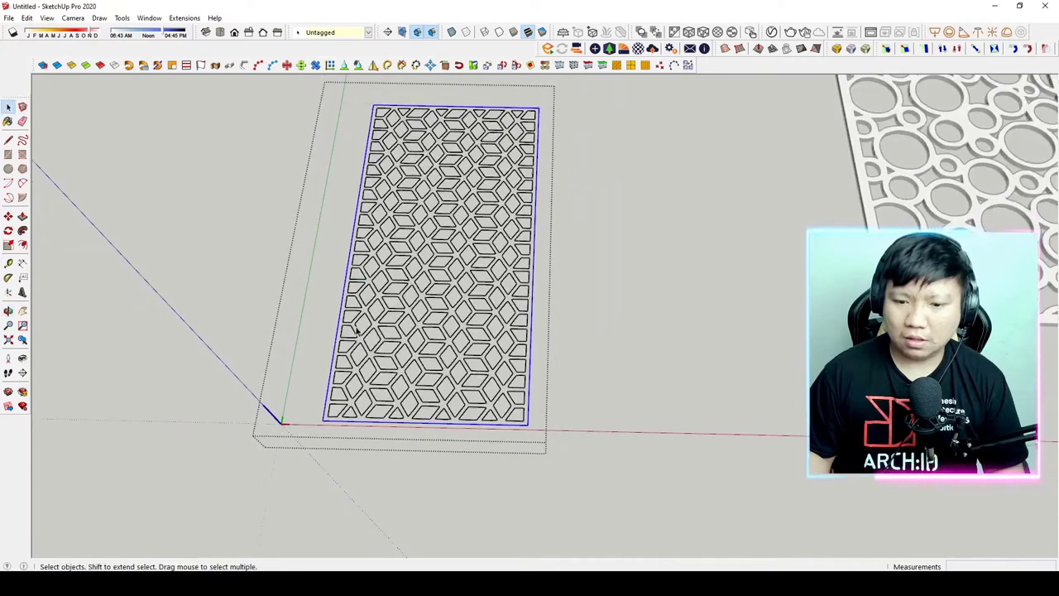
pyautogui.click(331, 424)
pyautogui.scroll(2, 331, 425)
# Explode the lattice pattern into loose geometry.
pyautogui.click(328, 422)
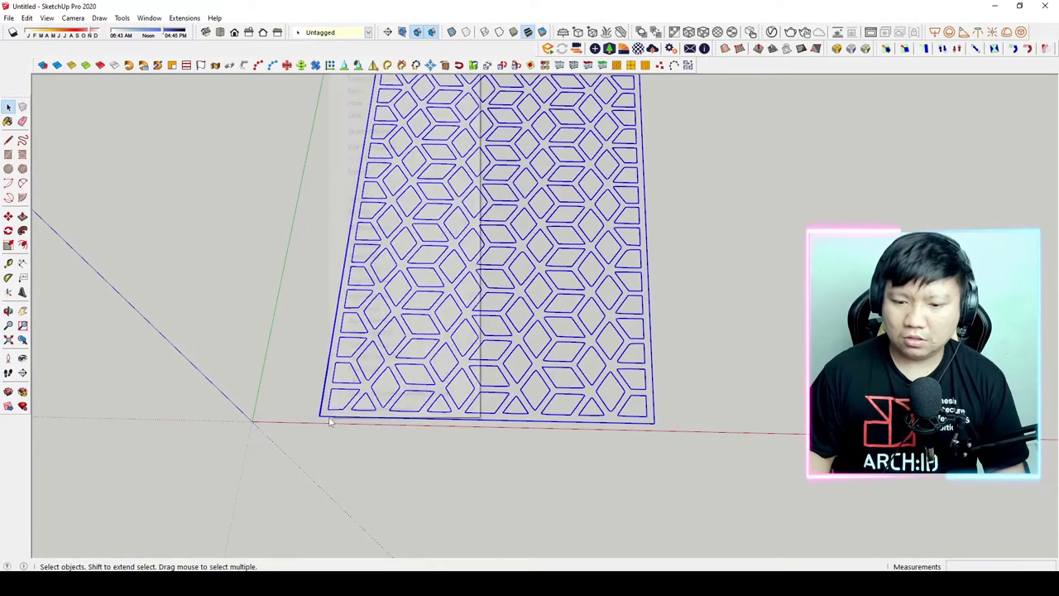
pyautogui.rightClick(328, 422)
pyautogui.click(365, 172)
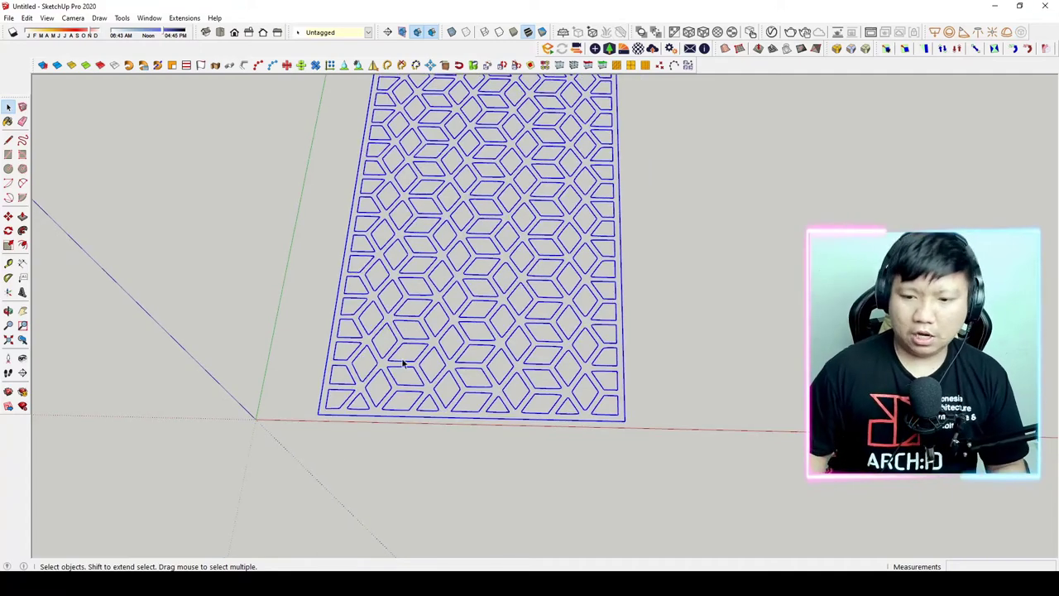
pyautogui.scroll(-3, 348, 459)
pyautogui.click(348, 459)
pyautogui.scroll(5, 470, 447)
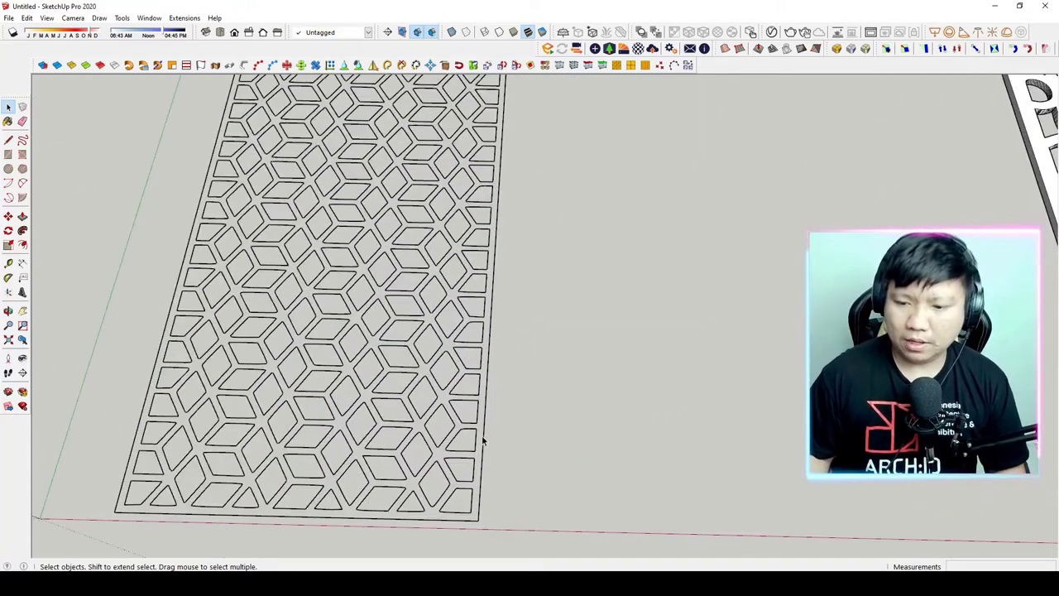
pyautogui.scroll(-2, 485, 437)
pyautogui.scroll(-3, 485, 437)
pyautogui.scroll(2, 381, 268)
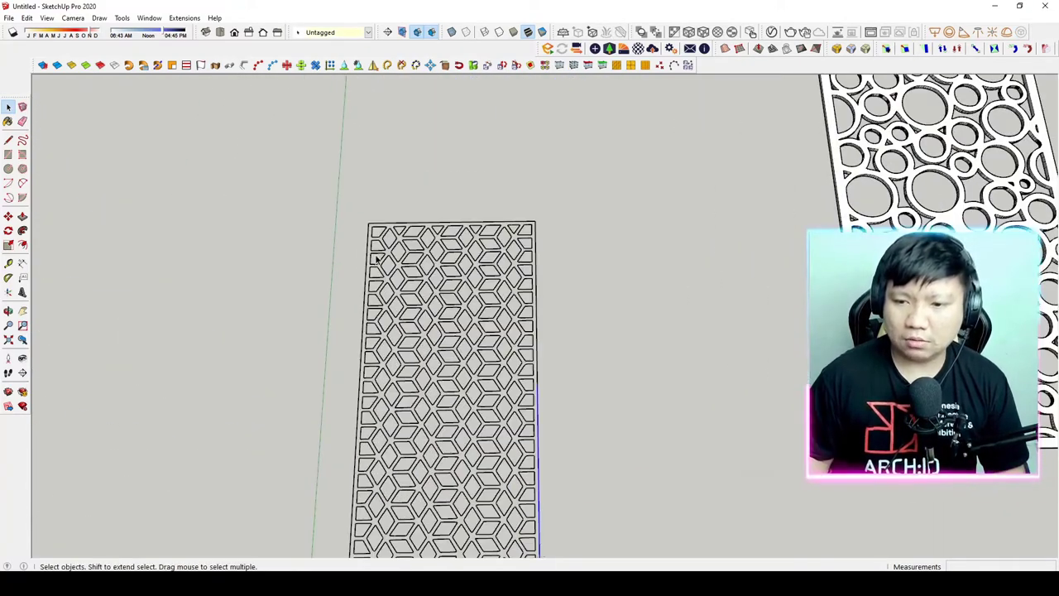
pyautogui.scroll(-2, 436, 287)
# Purge unused items in Model Info > Statistics and close the dialog.
pyautogui.click(184, 17)
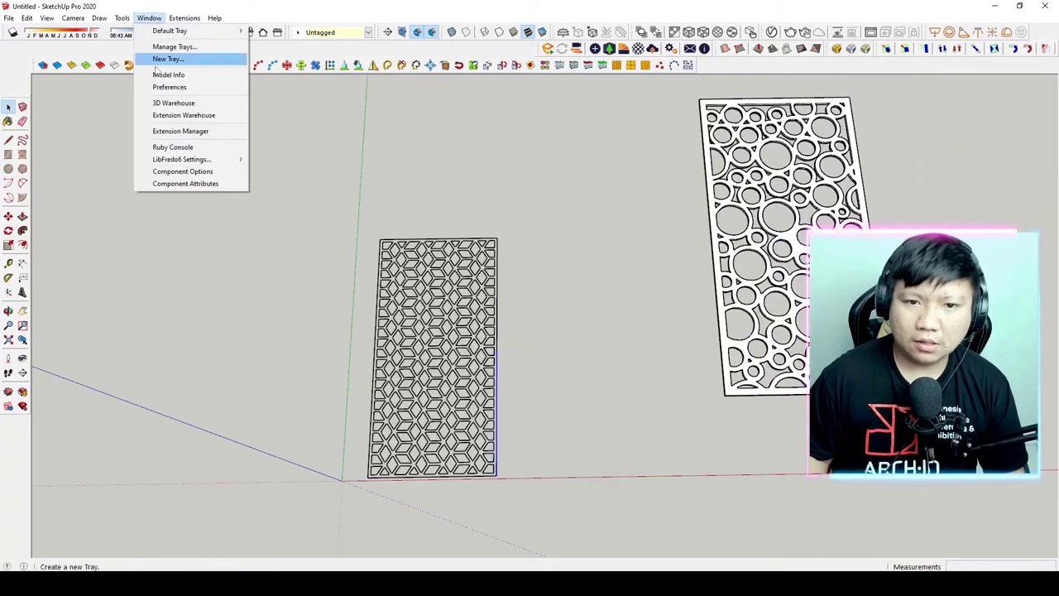
pyautogui.click(178, 73)
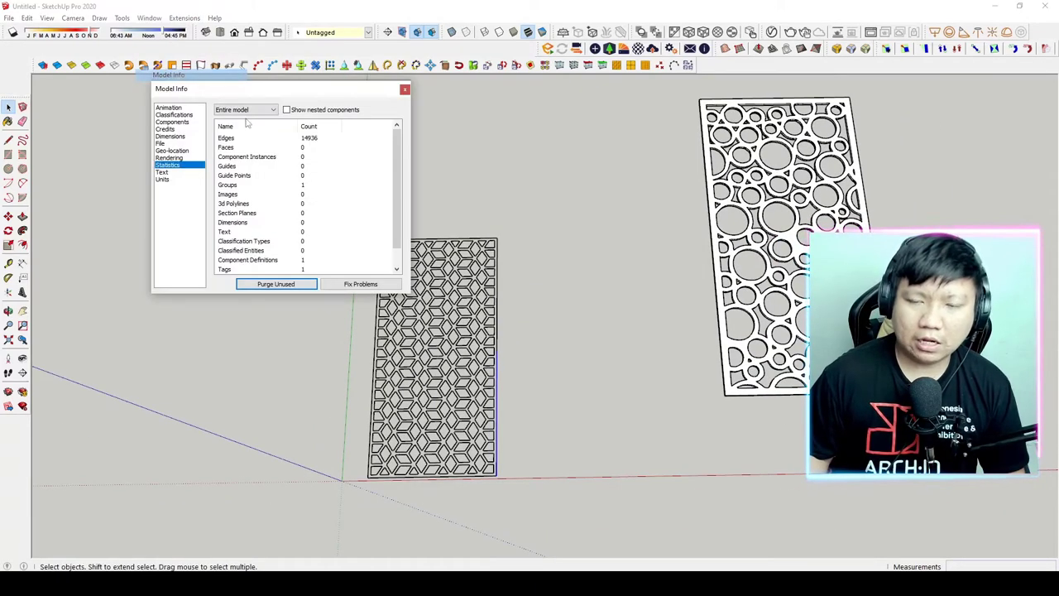
pyautogui.click(276, 283)
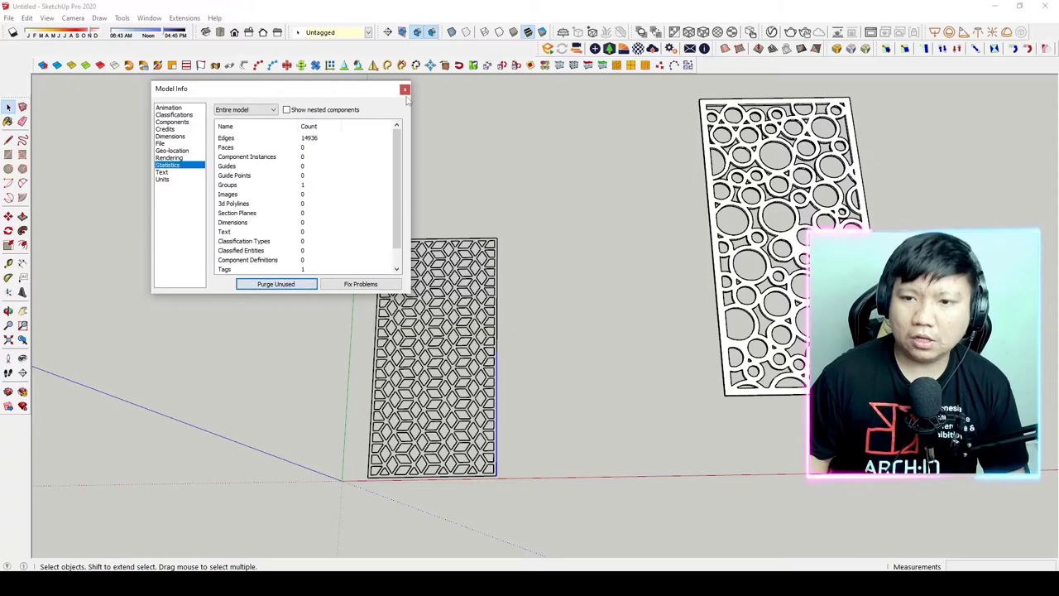
pyautogui.click(404, 89)
pyautogui.moveTo(403, 88); pyautogui.dragTo(454, 350, button='middle')
# Zoom in to inspect the lattice panel's rounded cut-out corners.
pyautogui.scroll(3, 455, 350)
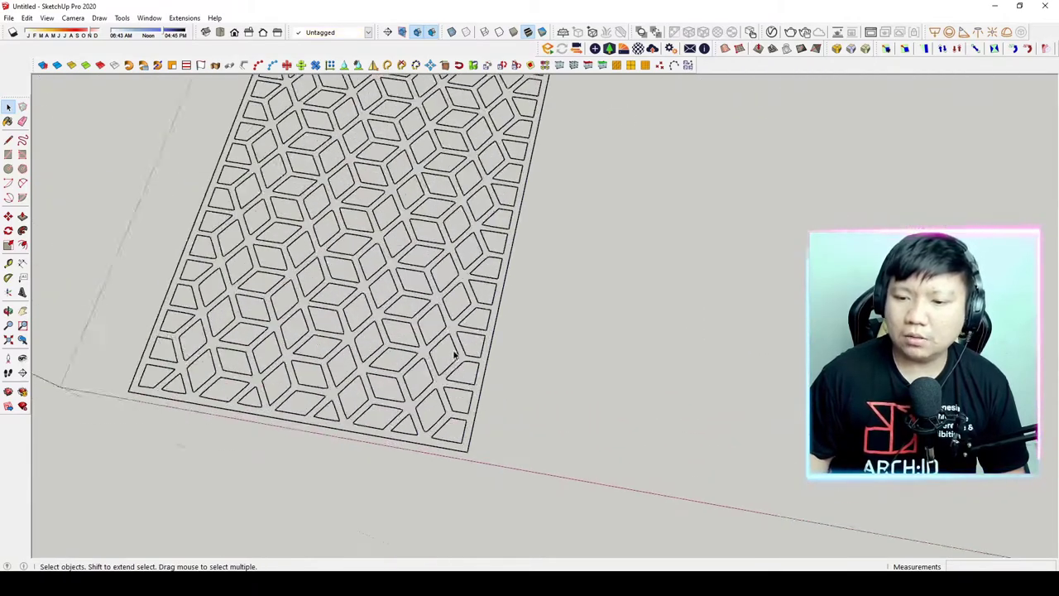
pyautogui.scroll(2, 414, 308)
pyautogui.scroll(3, 473, 357)
pyautogui.scroll(2, 472, 357)
pyautogui.scroll(2, 510, 347)
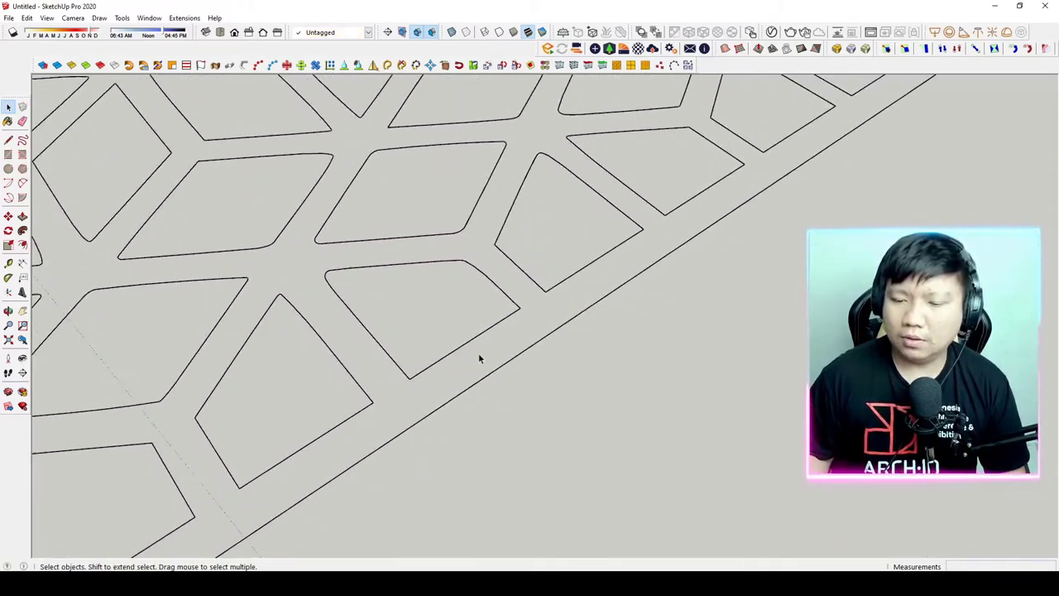
pyautogui.scroll(1, 480, 356)
pyautogui.scroll(2, 442, 357)
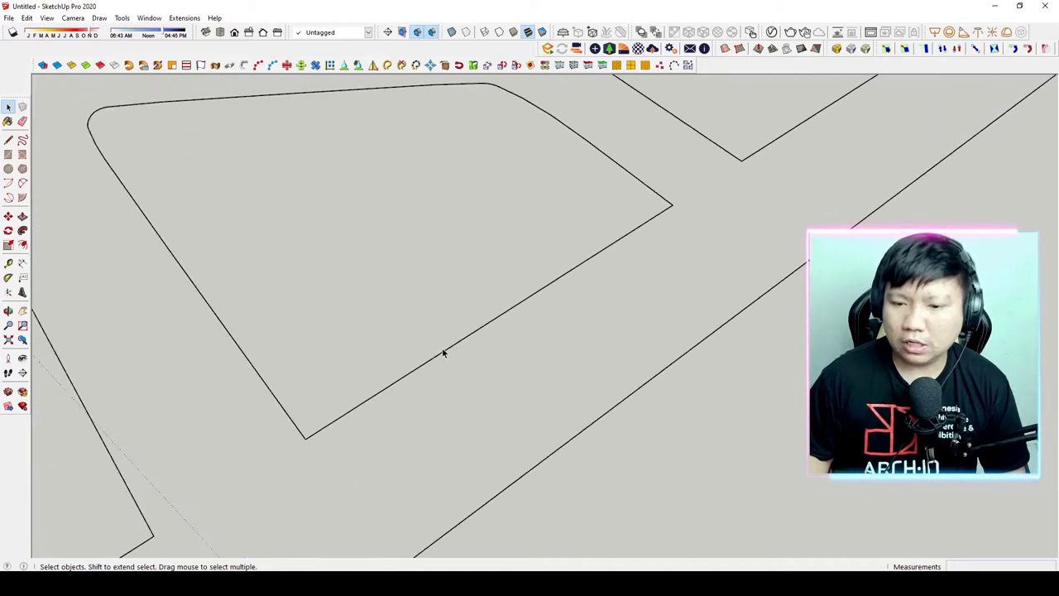
pyautogui.scroll(-2, 177, 182)
pyautogui.scroll(3, 272, 203)
pyautogui.scroll(2, 275, 248)
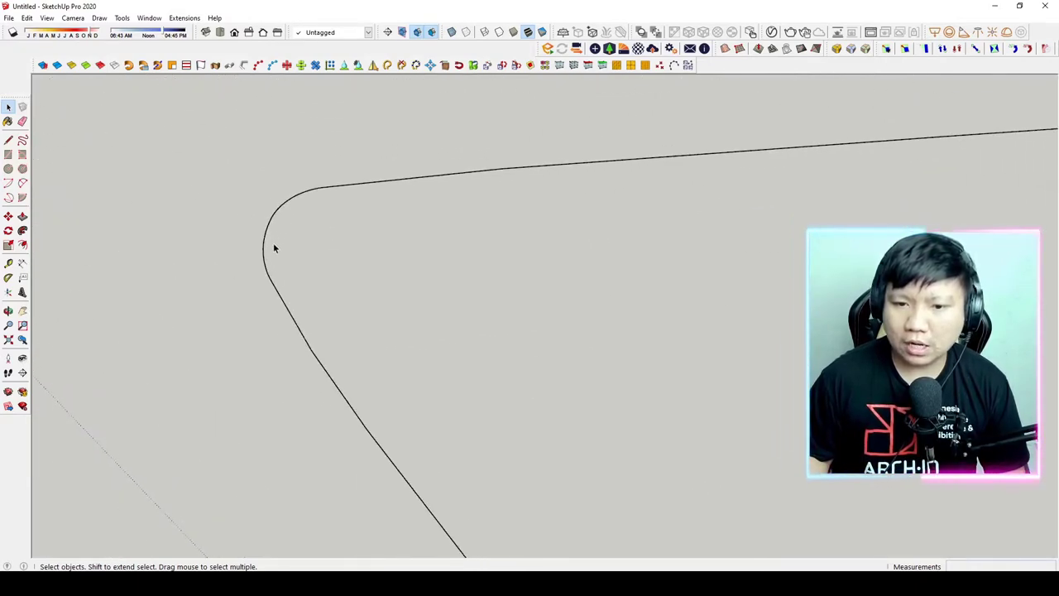
pyautogui.scroll(-2, 306, 232)
pyautogui.scroll(-2, 406, 245)
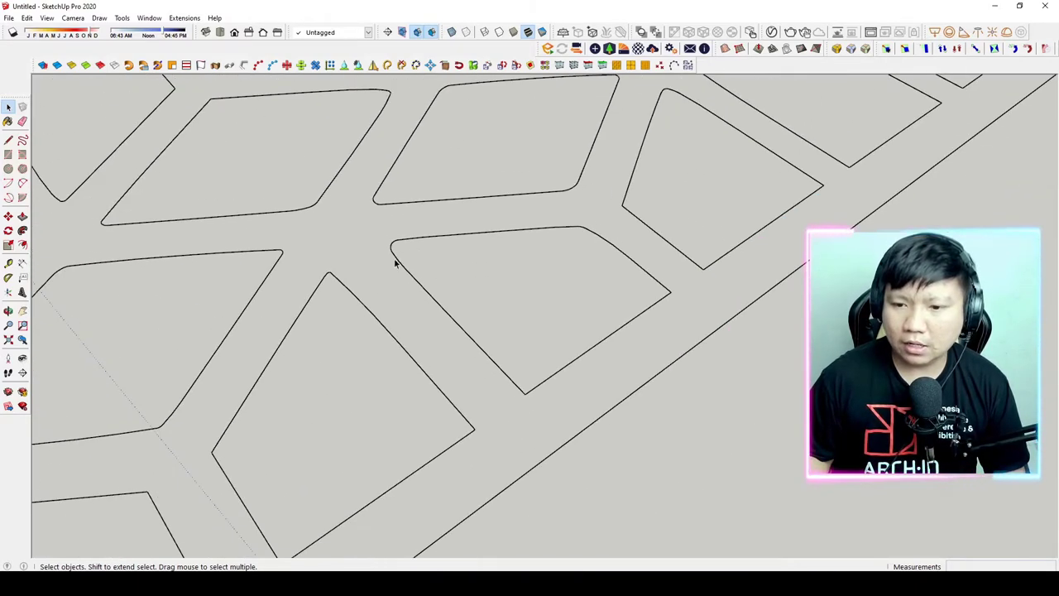
pyautogui.scroll(-1, 395, 265)
pyautogui.rightClick(415, 283)
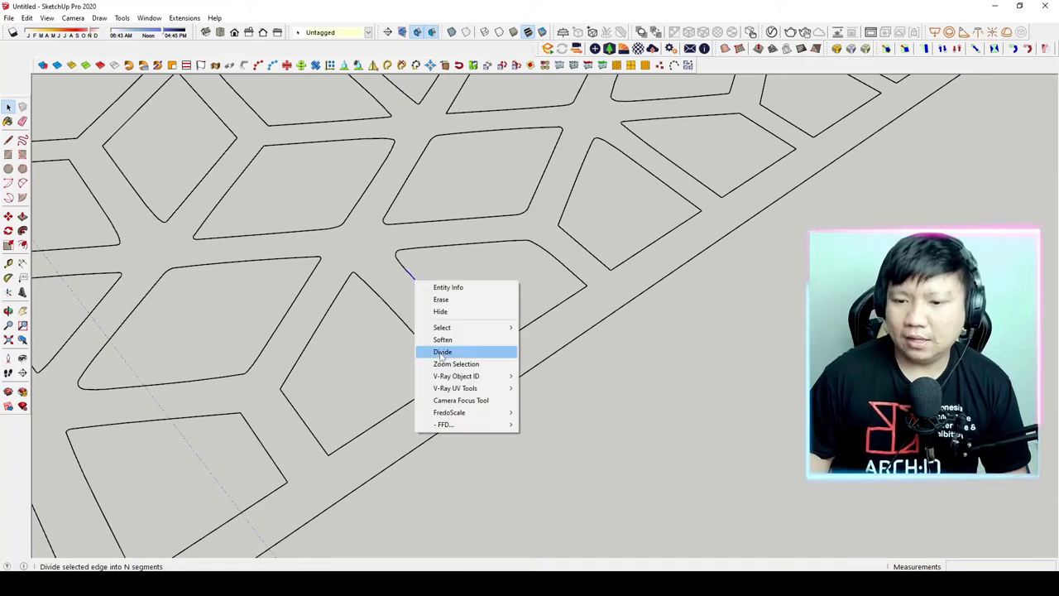
pyautogui.click(405, 263)
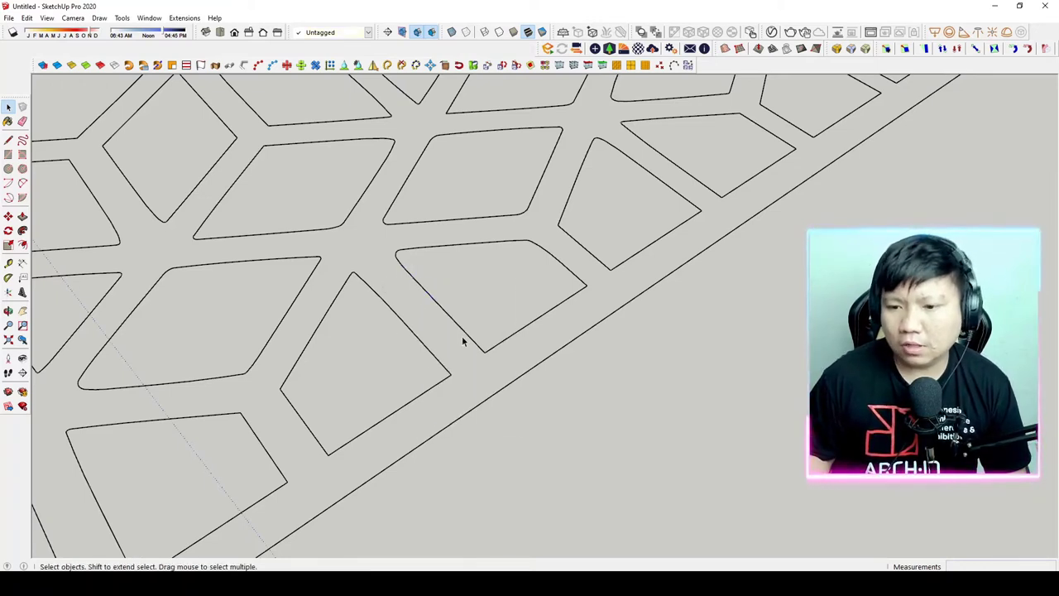
# Drag a selection window around all of the lattice panel's linework.
pyautogui.scroll(-2, 546, 263)
pyautogui.scroll(-2, 489, 297)
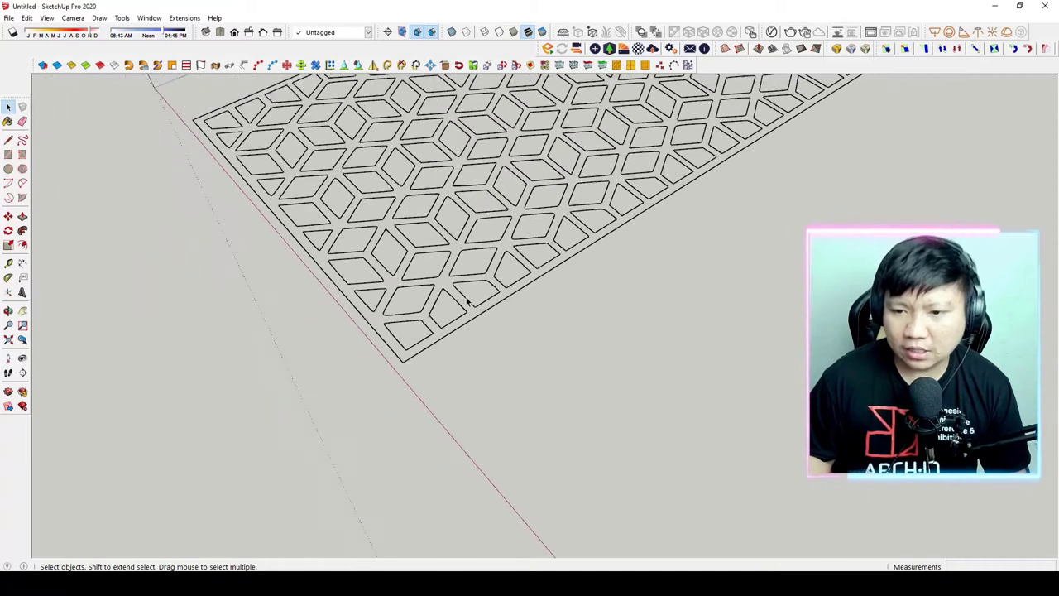
pyautogui.scroll(-2, 465, 299)
pyautogui.scroll(-2, 430, 301)
pyautogui.moveTo(417, 297); pyautogui.dragTo(347, 182, button='middle')
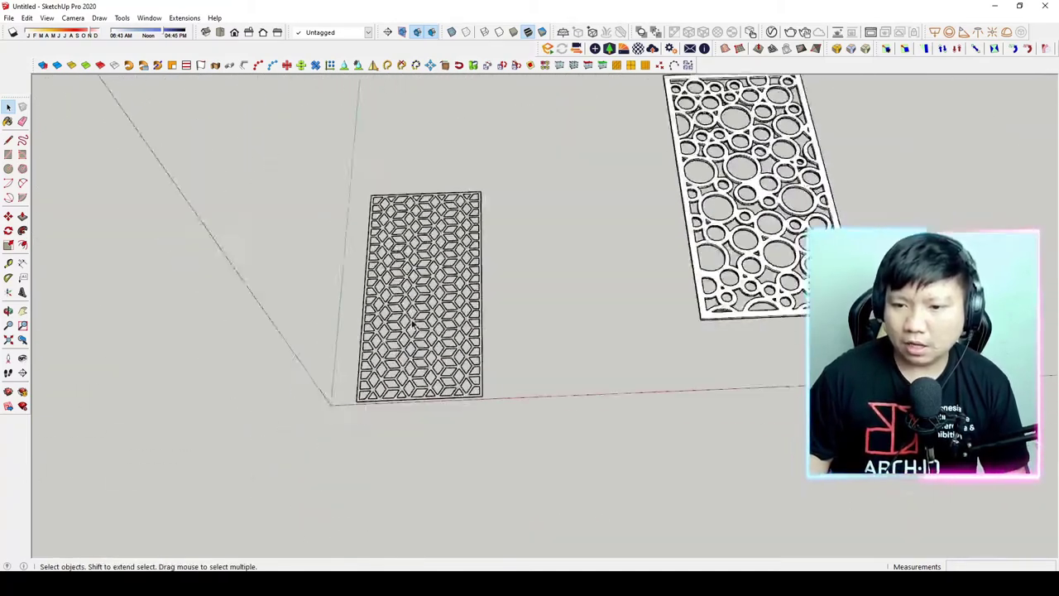
pyautogui.moveTo(329, 156); pyautogui.dragTo(498, 414)
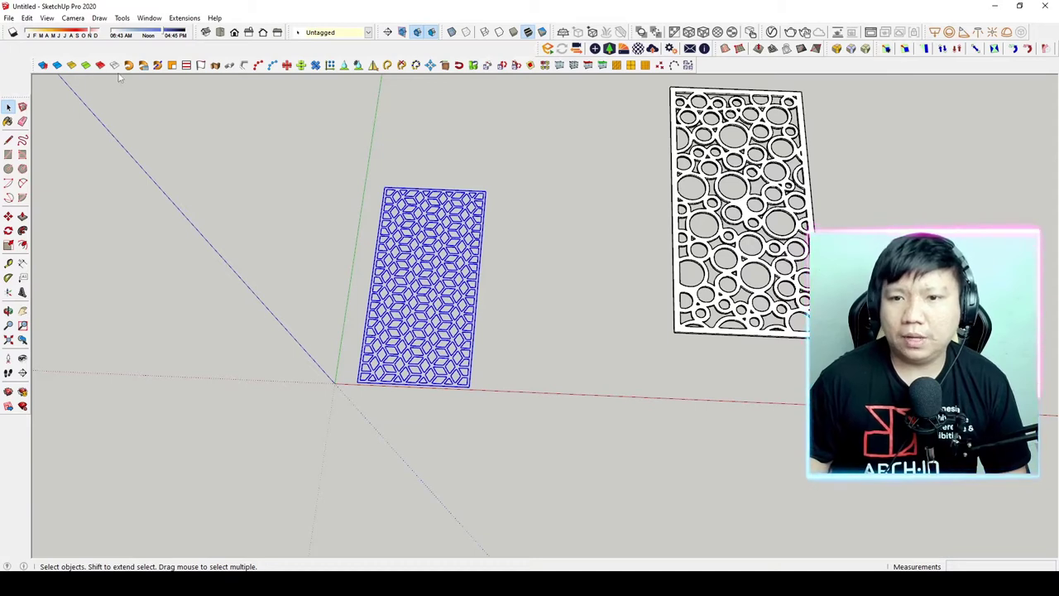
# Fill the lattice panel's closed loops with faces using Face Finder.
pyautogui.click(173, 65)
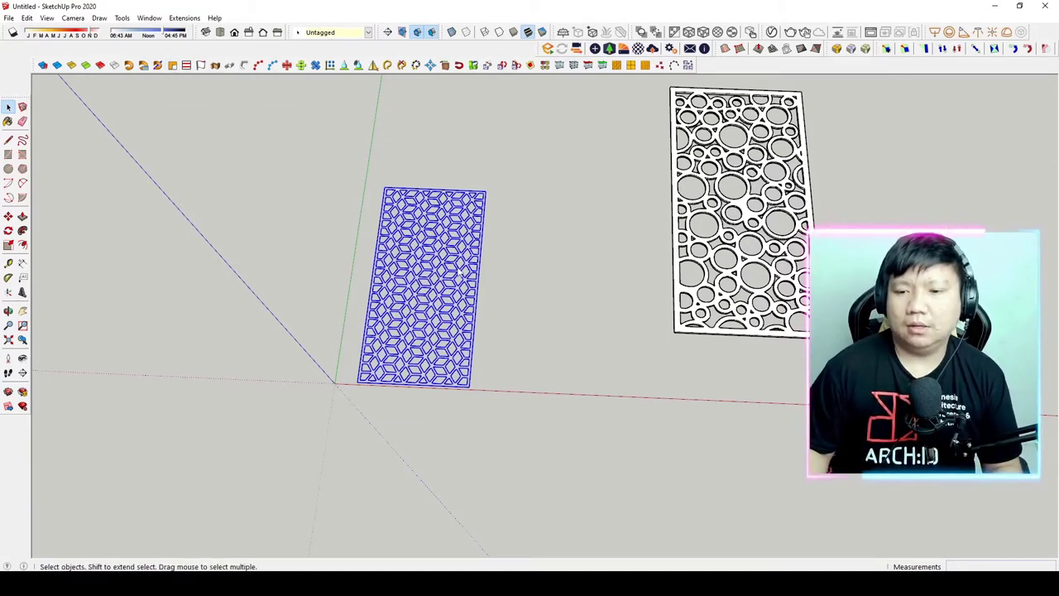
pyautogui.scroll(3, 428, 348)
pyautogui.scroll(3, 414, 372)
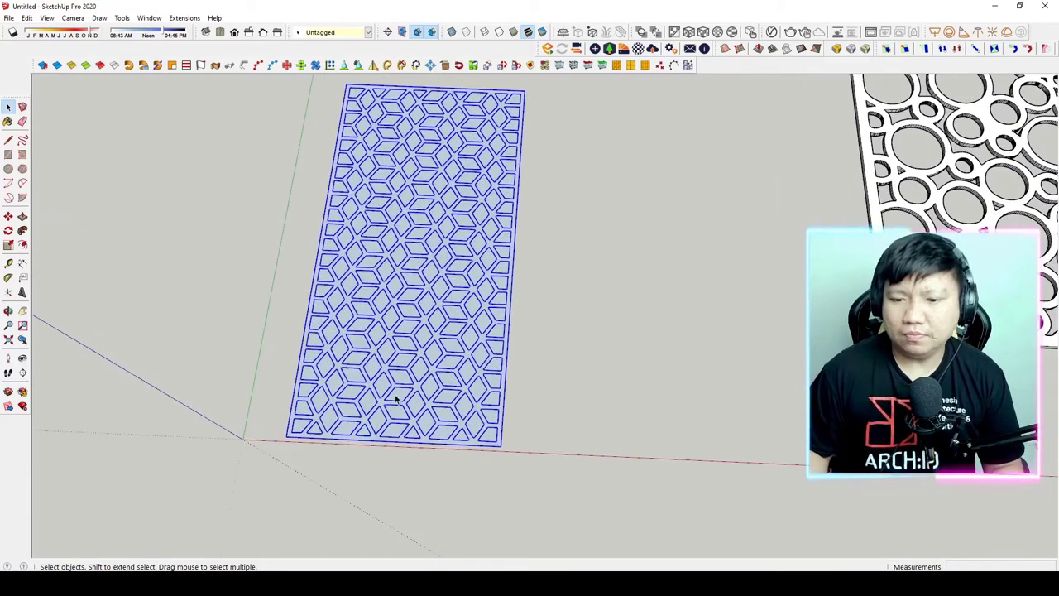
pyautogui.scroll(3, 402, 393)
# Verify that a rhombus, the corner quadrilateral and the whole lattice are each separate faces.
pyautogui.click(403, 396)
pyautogui.scroll(-4, 372, 372)
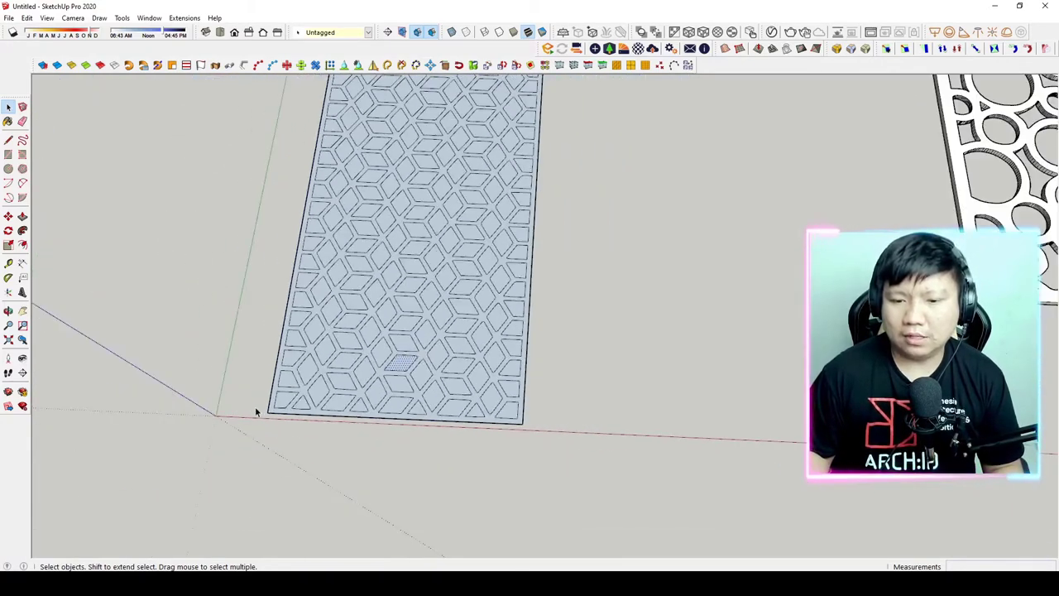
pyautogui.scroll(1, 264, 411)
pyautogui.click(276, 411)
pyautogui.scroll(2, 282, 408)
pyautogui.scroll(2, 278, 411)
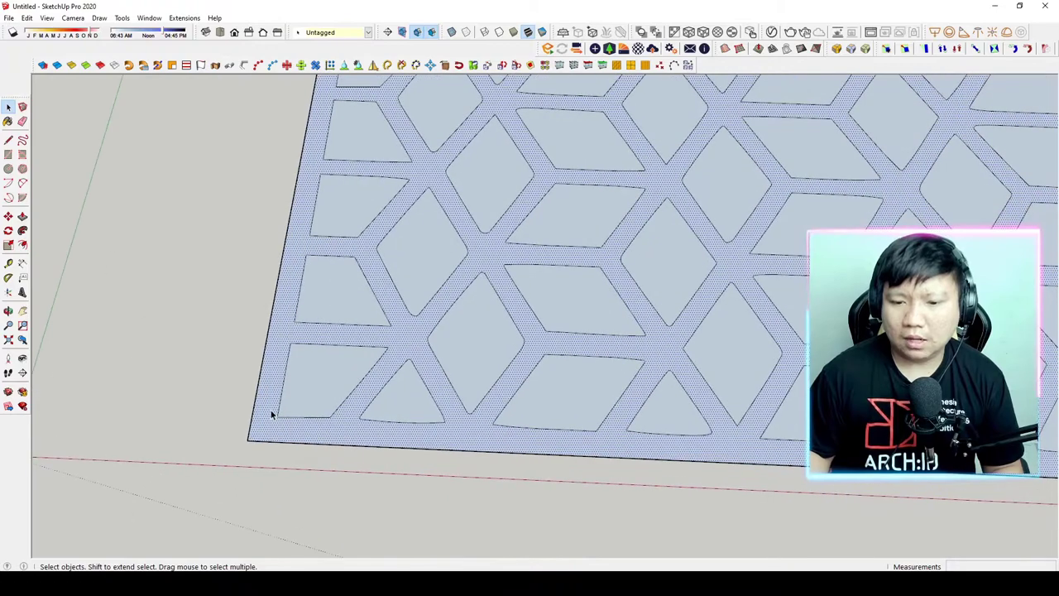
pyautogui.click(336, 378)
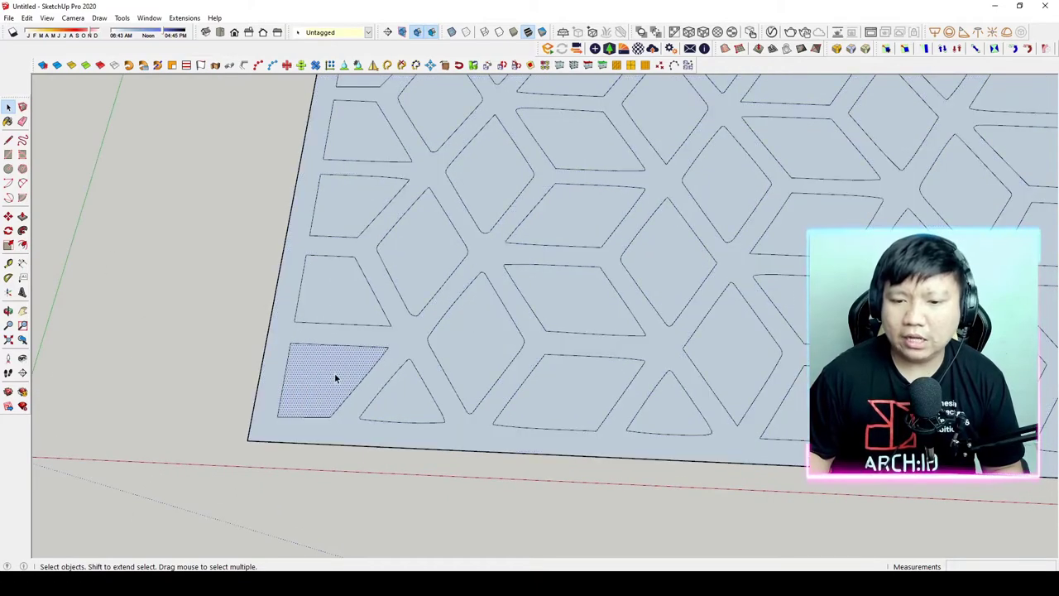
pyautogui.click(277, 413)
pyautogui.scroll(-2, 326, 402)
pyautogui.scroll(-2, 441, 395)
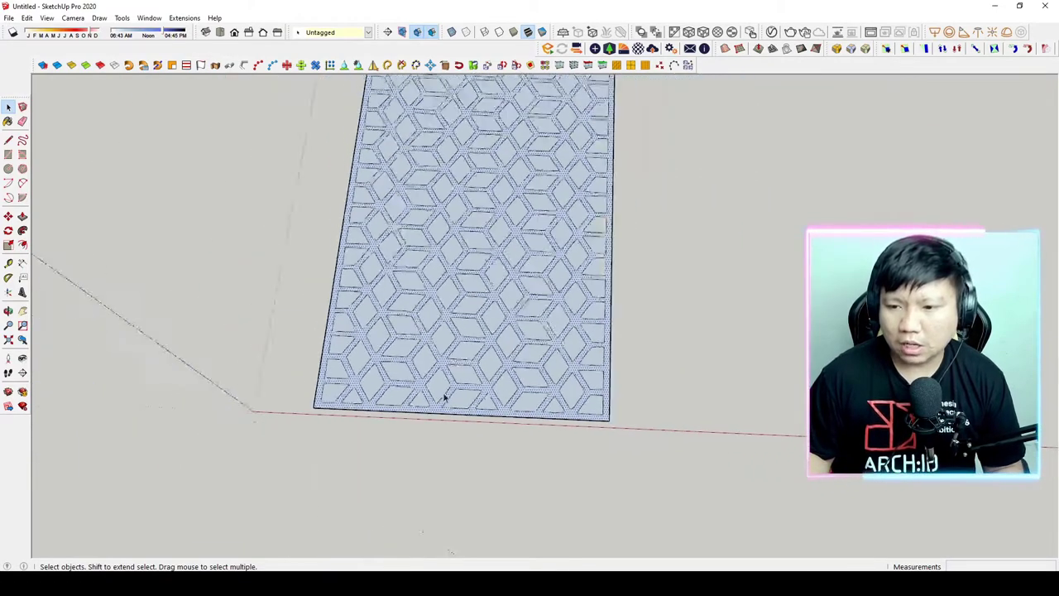
pyautogui.scroll(-1, 464, 331)
pyautogui.scroll(-3, 310, 447)
pyautogui.scroll(1, 355, 402)
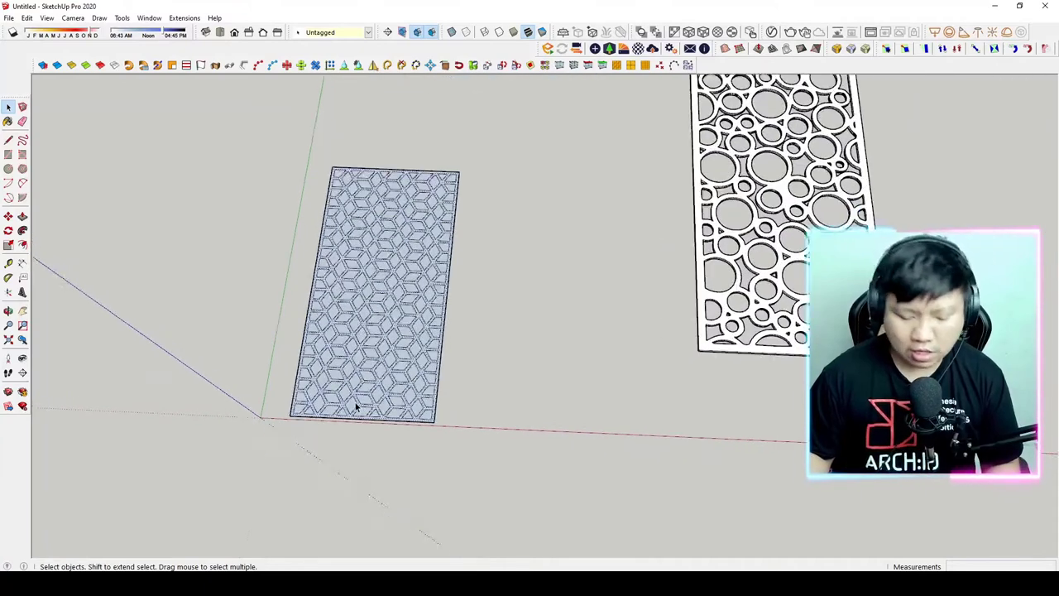
pyautogui.scroll(1, 276, 426)
# Start a move on the lattice panel, then cancel the pending moves.
pyautogui.press('m')
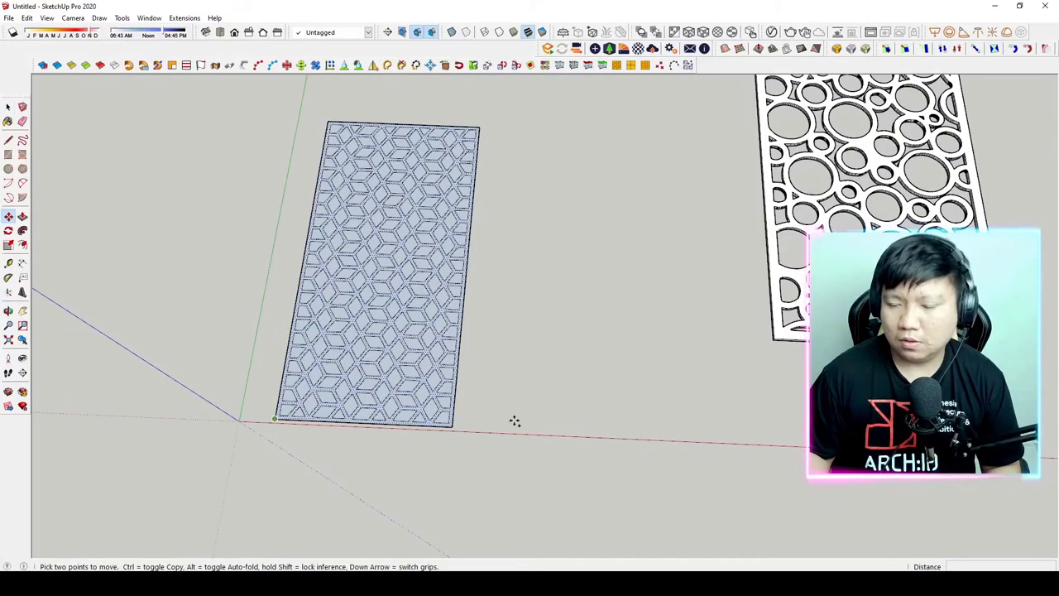
pyautogui.keyDown('ctrl'); pyautogui.click(515, 421); pyautogui.keyUp('ctrl')
pyautogui.click(513, 422)
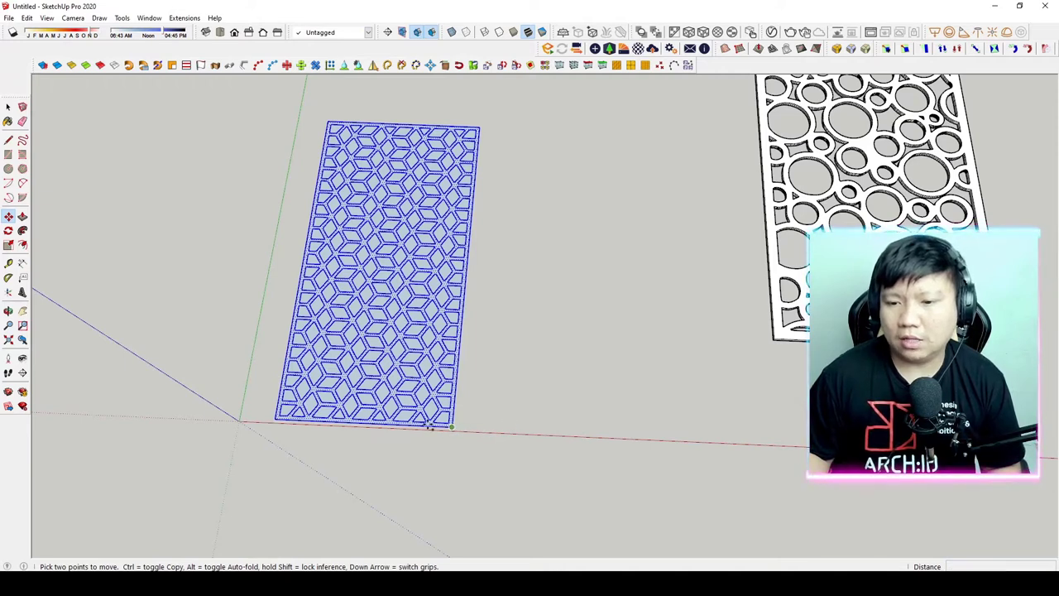
pyautogui.keyDown('ctrl'); pyautogui.click(258, 416); pyautogui.keyUp('ctrl')
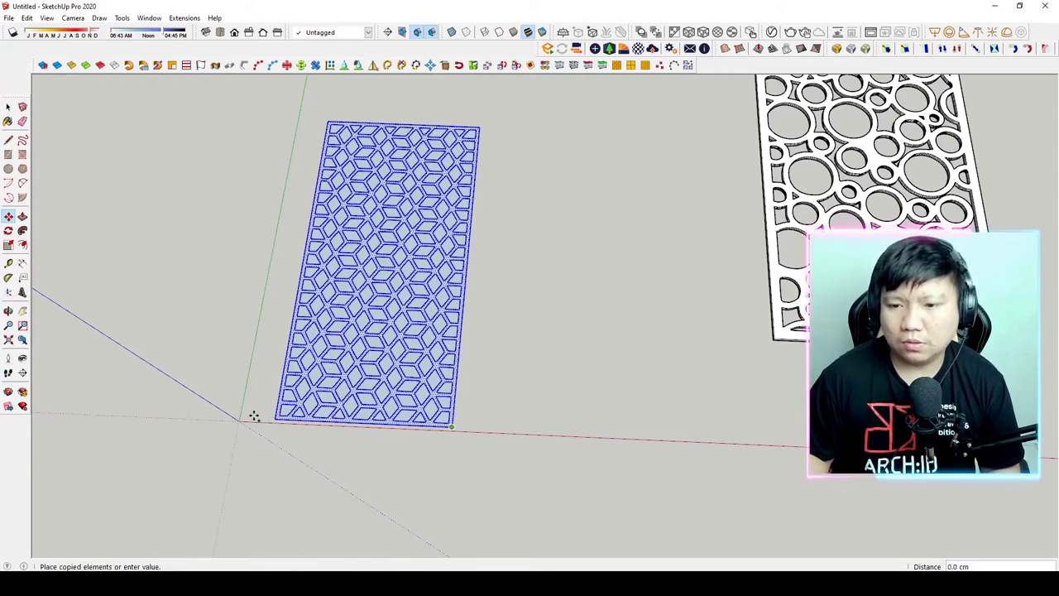
pyautogui.click(255, 415)
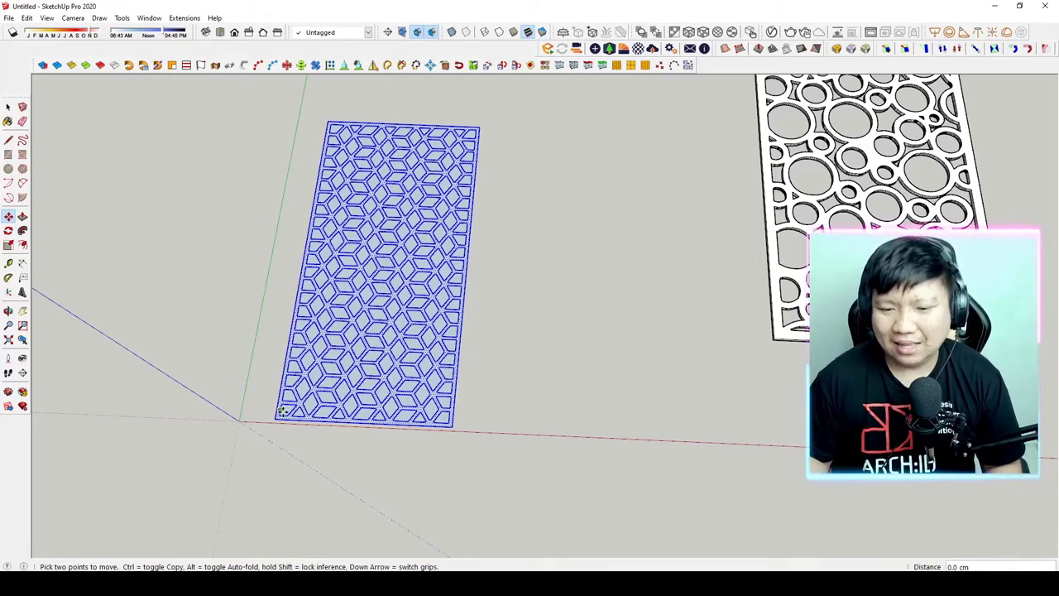
pyautogui.scroll(-2, 281, 412)
pyautogui.scroll(-1, 281, 412)
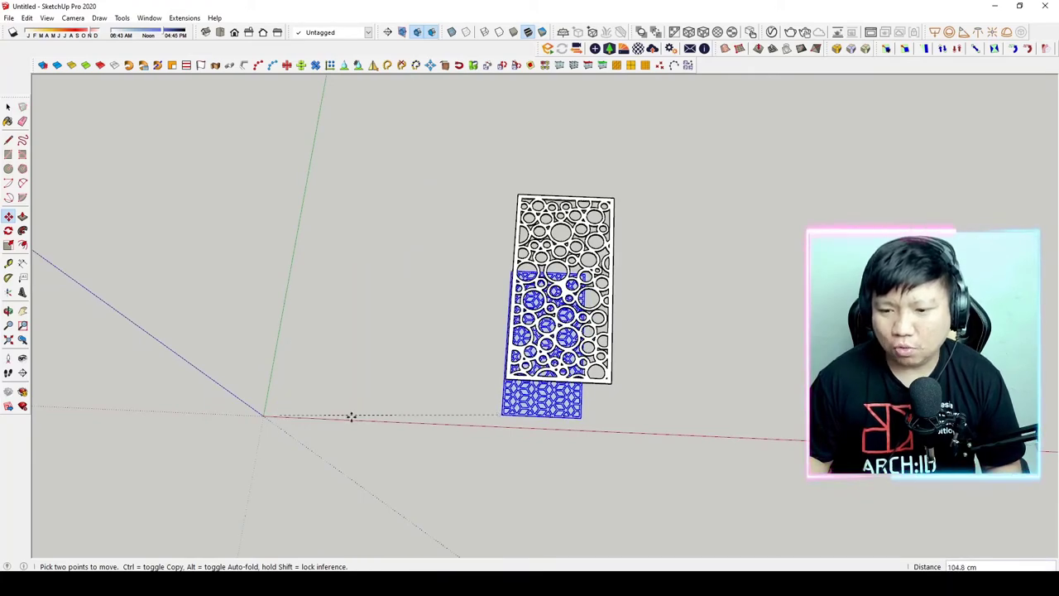
pyautogui.click(351, 417)
pyautogui.press('space')
pyautogui.scroll(2, 348, 418)
pyautogui.scroll(3, 339, 421)
pyautogui.scroll(3, 331, 431)
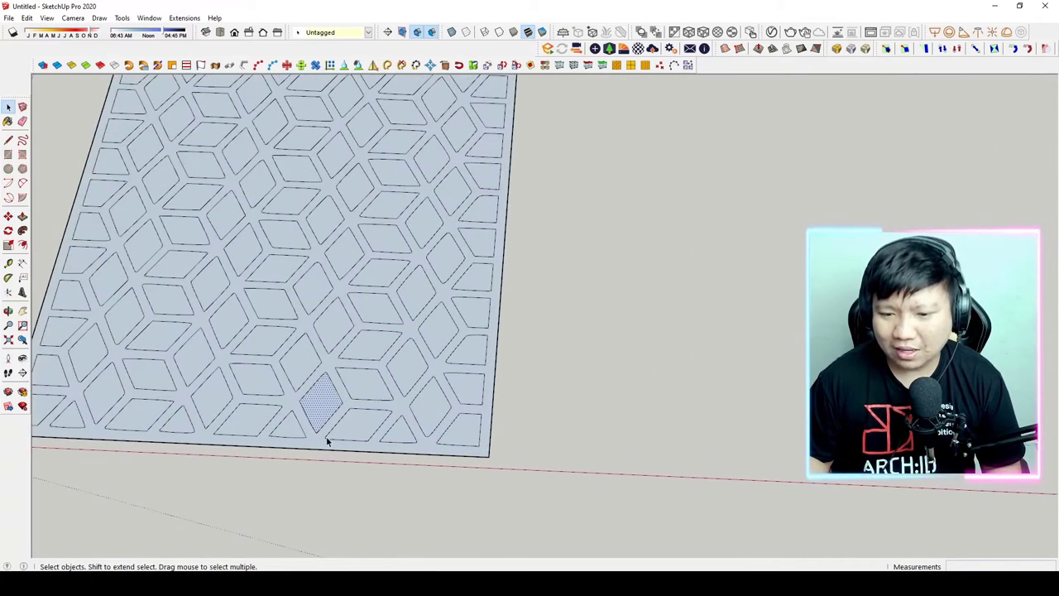
pyautogui.scroll(-1, 326, 441)
pyautogui.scroll(-2, 318, 442)
pyautogui.scroll(-2, 344, 442)
# Copy the lattice panel from its corner beside the original, then select the left panel.
pyautogui.press('m')
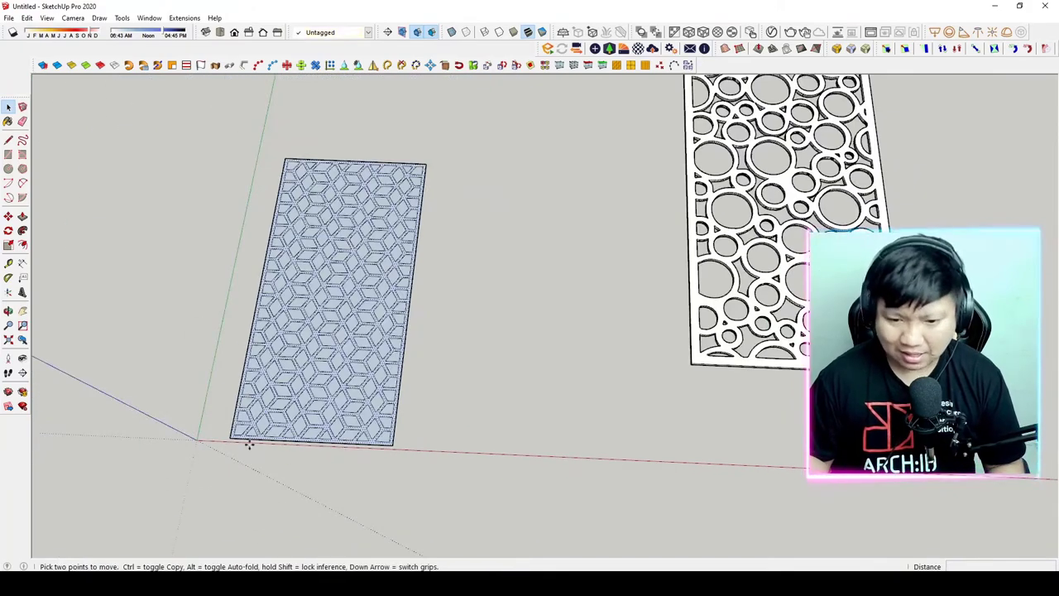
pyautogui.click(229, 438)
pyautogui.press('ctrl')
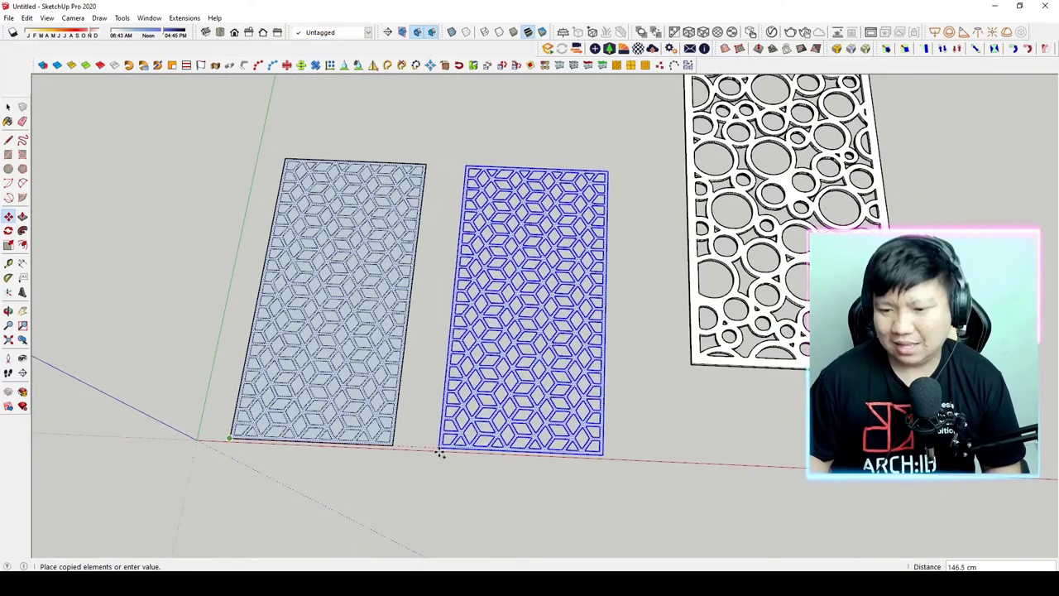
pyautogui.scroll(-2, 439, 453)
pyautogui.click(378, 461)
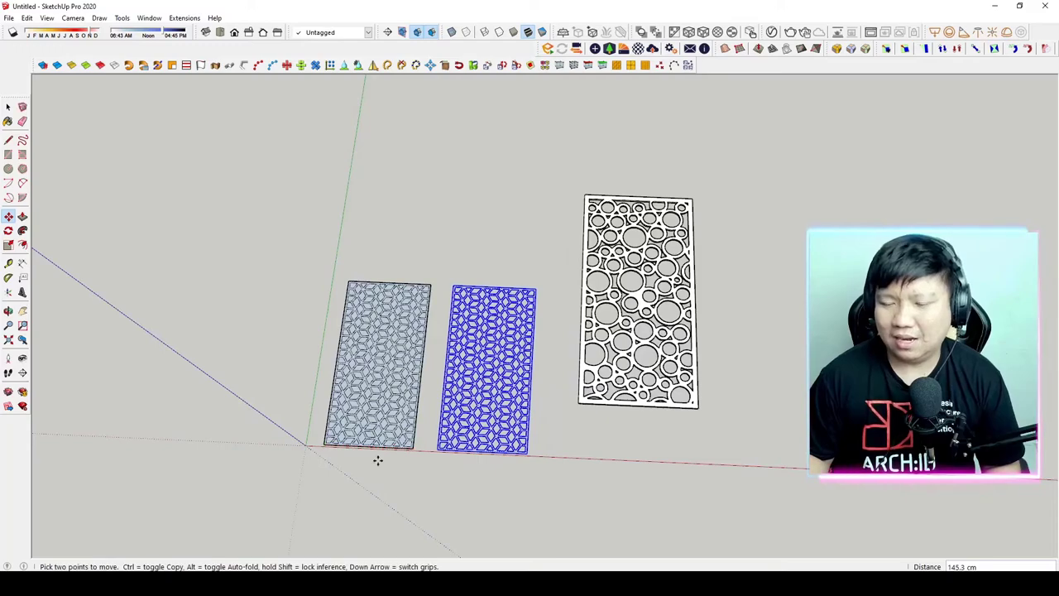
pyautogui.scroll(1, 409, 440)
pyautogui.scroll(1, 416, 440)
pyautogui.scroll(2, 407, 447)
pyautogui.press('space')
pyautogui.click(406, 448)
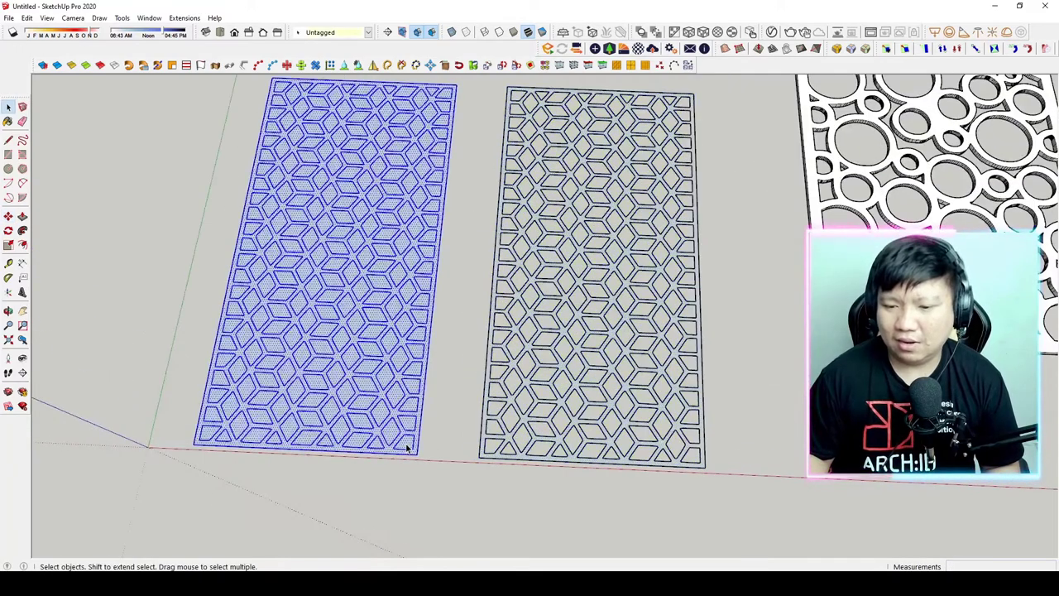
pyautogui.scroll(-2, 407, 448)
# Zoom in on the remaining lattice panel and begin pulling its face upward with Push/Pull.
pyautogui.scroll(1, 407, 448)
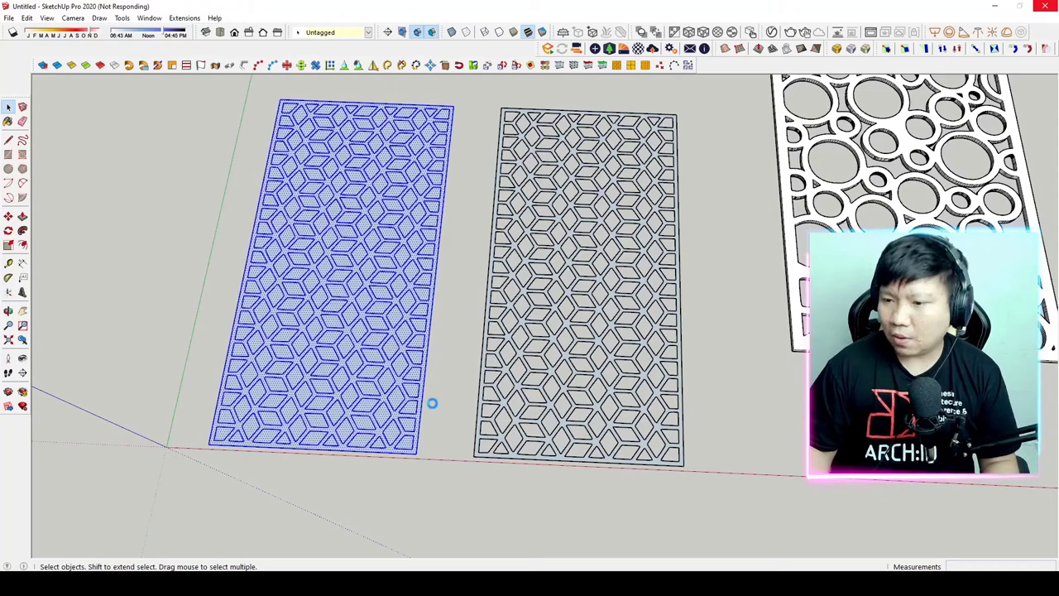
pyautogui.moveTo(435, 411)
pyautogui.mouseDown(button='middle')
pyautogui.moveTo(592, 403)
pyautogui.moveTo(549, 394)
pyautogui.mouseUp(button='middle')
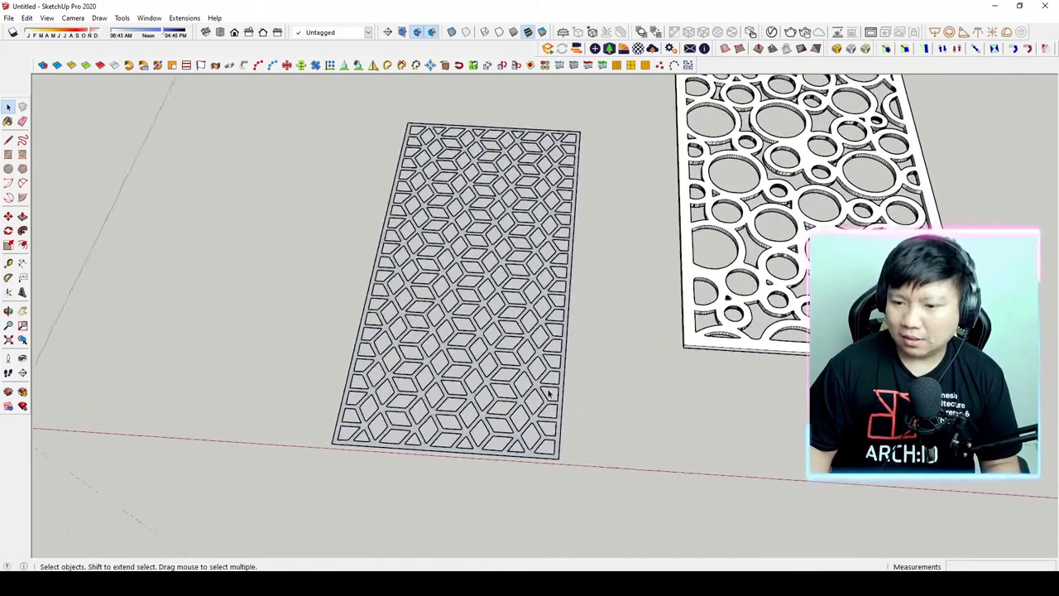
pyautogui.scroll(2, 548, 451)
pyautogui.scroll(1, 549, 455)
pyautogui.scroll(2, 549, 457)
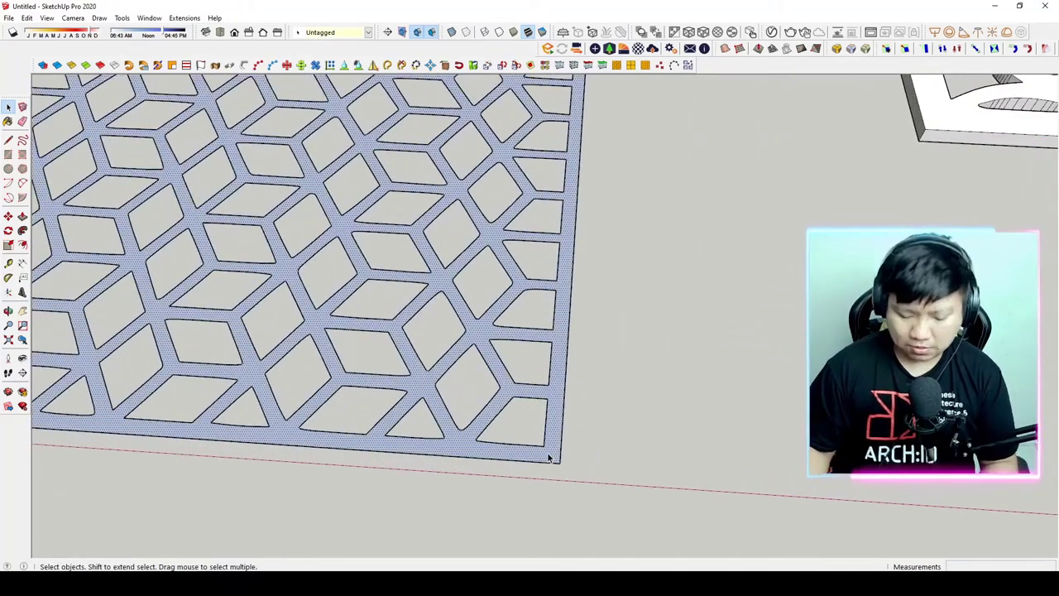
pyautogui.press('p')
pyautogui.click(548, 450)
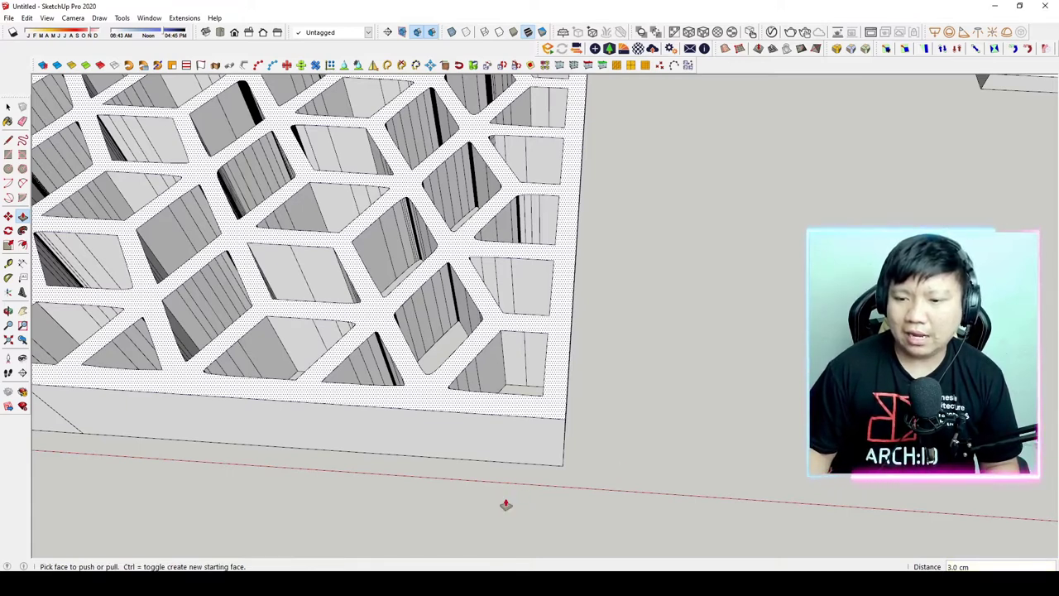
# Orbit to view the 3.0 cm extruded lattice slab and select it.
pyautogui.scroll(-2, 503, 501)
pyautogui.scroll(-2, 480, 488)
pyautogui.scroll(-2, 470, 484)
pyautogui.scroll(-2, 469, 485)
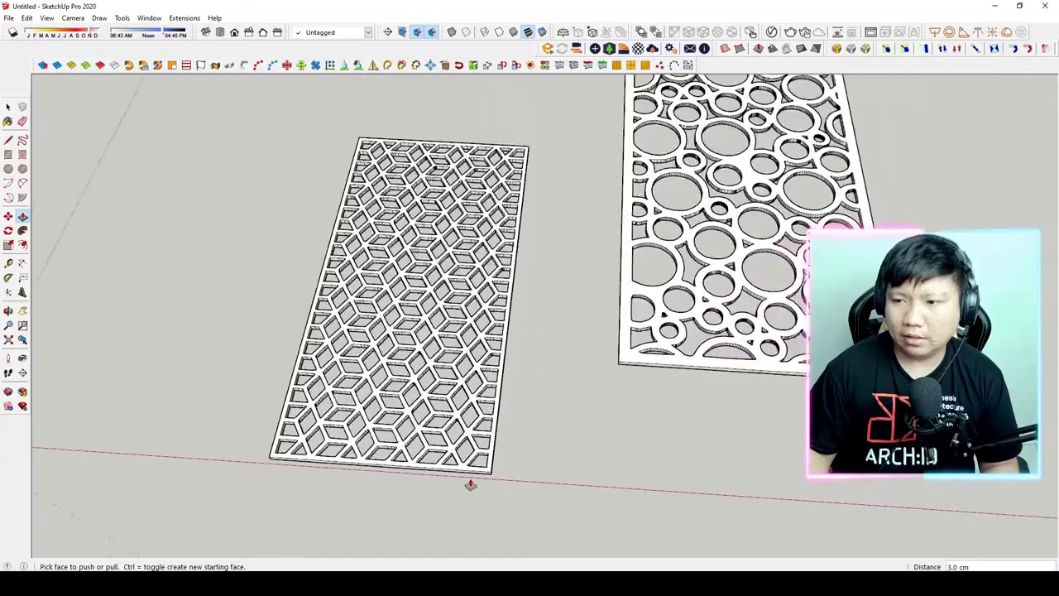
pyautogui.moveTo(469, 485); pyautogui.dragTo(464, 398, button='middle')
pyautogui.press('space')
pyautogui.scroll(2, 465, 447)
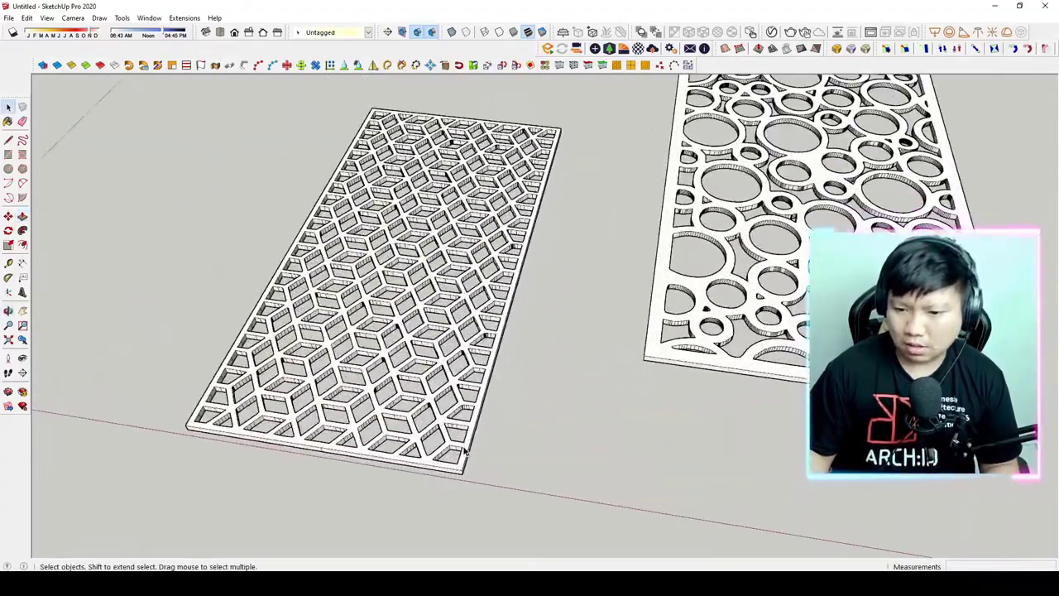
pyautogui.click(465, 449)
# Move the lattice panel up against the circle panel.
pyautogui.scroll(2, 464, 453)
pyautogui.scroll(2, 451, 463)
pyautogui.scroll(2, 439, 472)
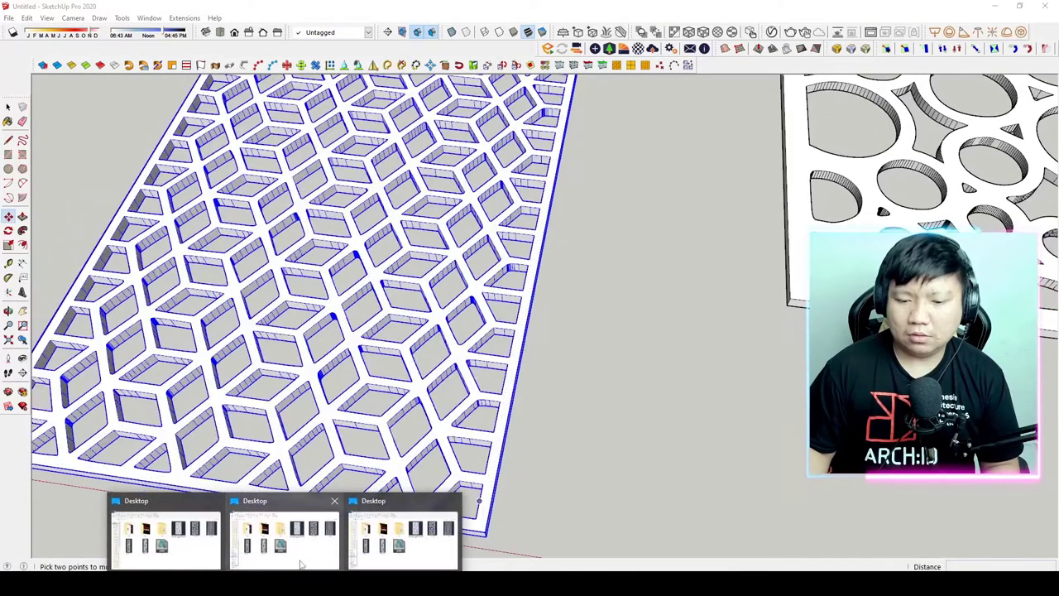
pyautogui.press('m')
pyautogui.press('space')
pyautogui.scroll(-2, 496, 476)
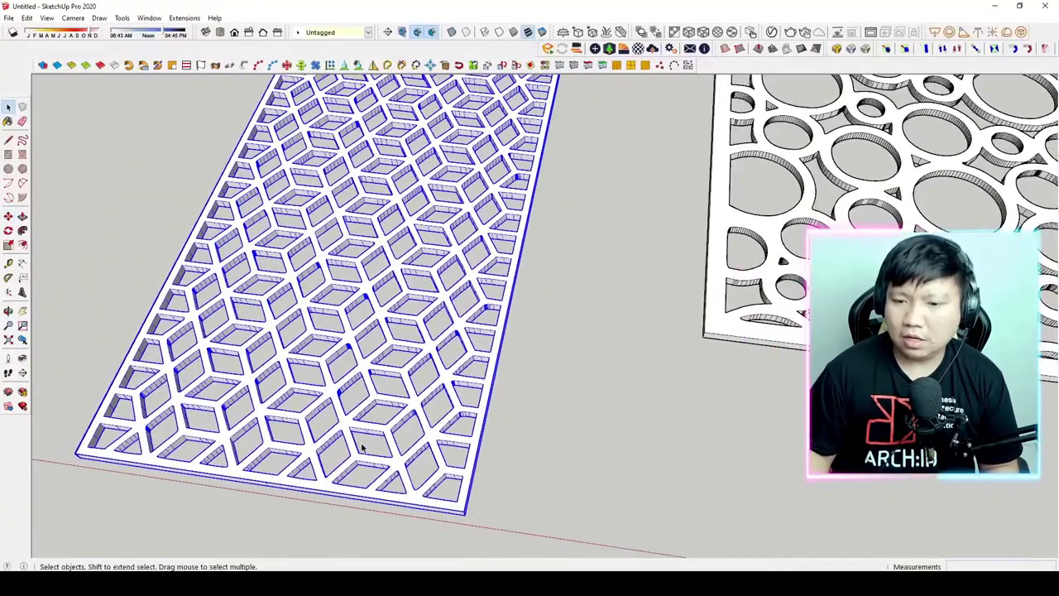
pyautogui.scroll(-3, 420, 461)
pyautogui.scroll(2, 385, 476)
pyautogui.scroll(2, 385, 476)
pyautogui.scroll(2, 406, 478)
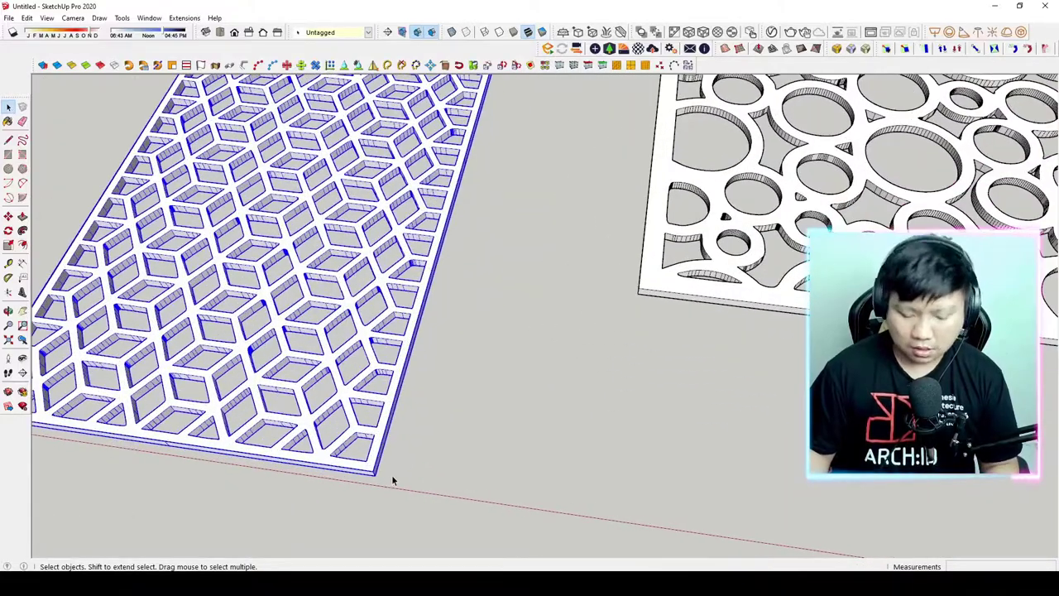
pyautogui.press('m')
pyautogui.scroll(-3, 377, 476)
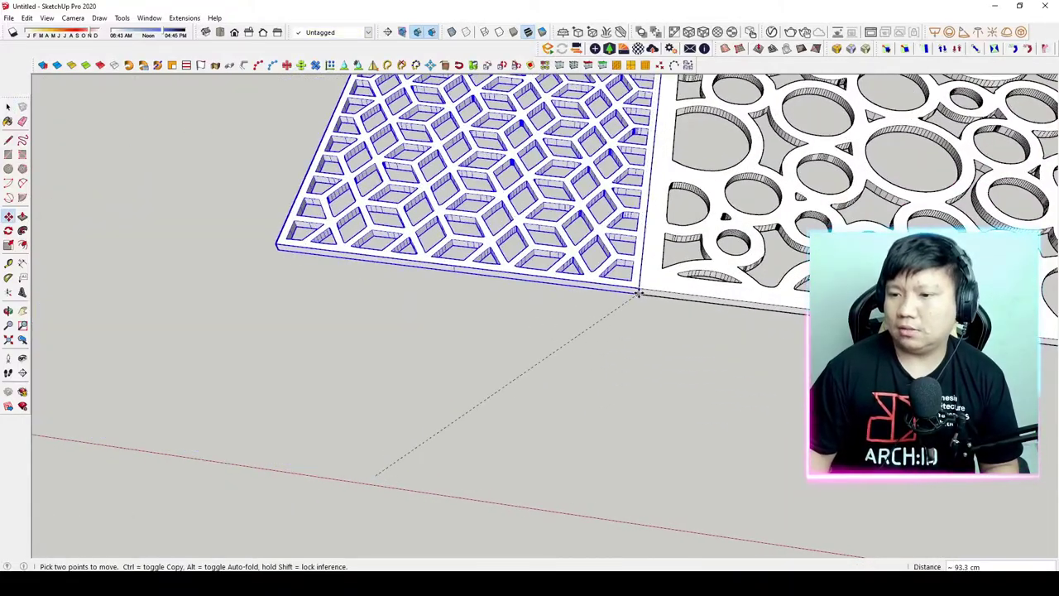
pyautogui.press('space')
# From a top-down view, shift the lattice panel left to leave a gap.
pyautogui.scroll(-2, 476, 407)
pyautogui.moveTo(477, 407); pyautogui.dragTo(563, 445, button='middle')
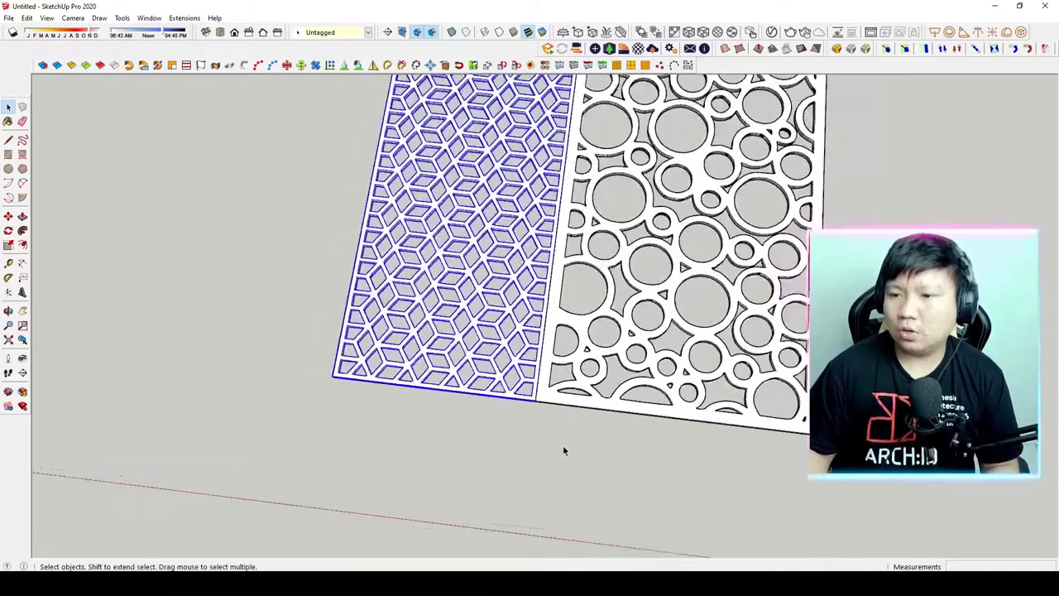
pyautogui.scroll(-3, 563, 445)
pyautogui.scroll(3, 523, 222)
pyautogui.press('m')
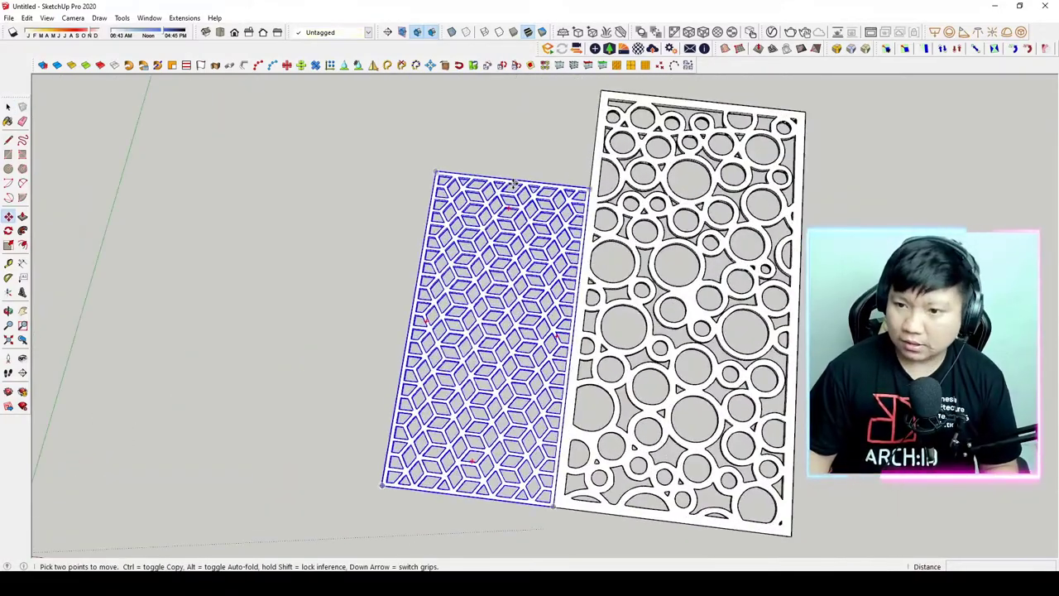
pyautogui.moveTo(518, 212); pyautogui.dragTo(422, 234)
pyautogui.press('space')
pyautogui.click(367, 261)
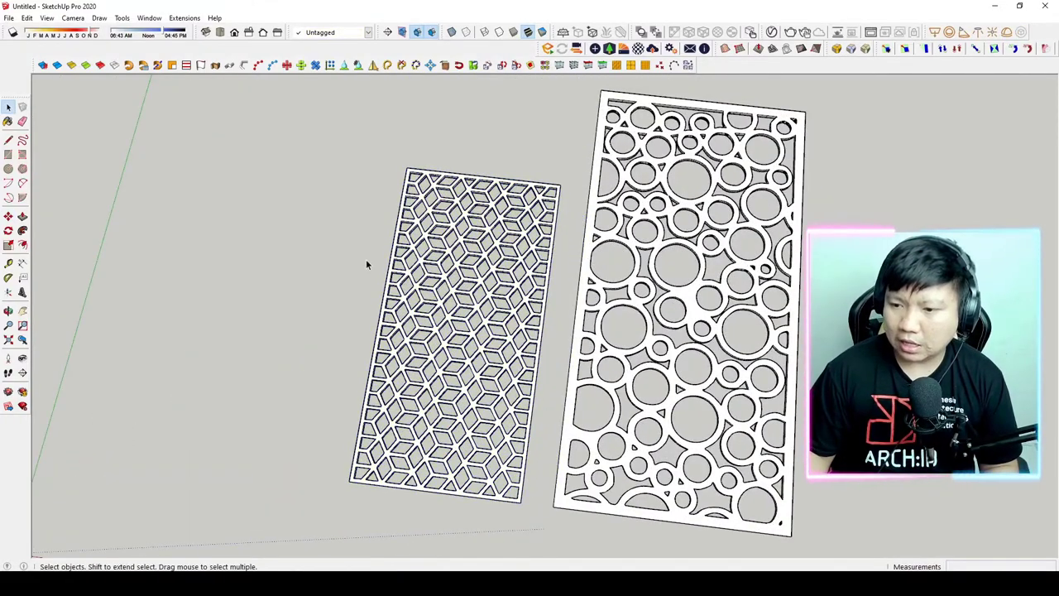
pyautogui.scroll(-3, 366, 261)
# Orbit around both panels and bring up the Materials panel for painting.
pyautogui.moveTo(366, 261)
pyautogui.mouseDown(button='middle')
pyautogui.moveTo(570, 302)
pyautogui.moveTo(473, 279)
pyautogui.moveTo(455, 319)
pyautogui.moveTo(465, 357)
pyautogui.moveTo(430, 373)
pyautogui.moveTo(471, 386)
pyautogui.moveTo(463, 394)
pyautogui.moveTo(484, 386)
pyautogui.mouseUp(button='middle')
pyautogui.scroll(5, 569, 302)
pyautogui.scroll(-3, 450, 309)
pyautogui.scroll(4, 461, 331)
pyautogui.scroll(2, 461, 330)
pyautogui.scroll(2, 468, 364)
pyautogui.scroll(-2, 381, 381)
pyautogui.scroll(2, 471, 386)
pyautogui.scroll(-2, 472, 386)
pyautogui.scroll(-1, 461, 397)
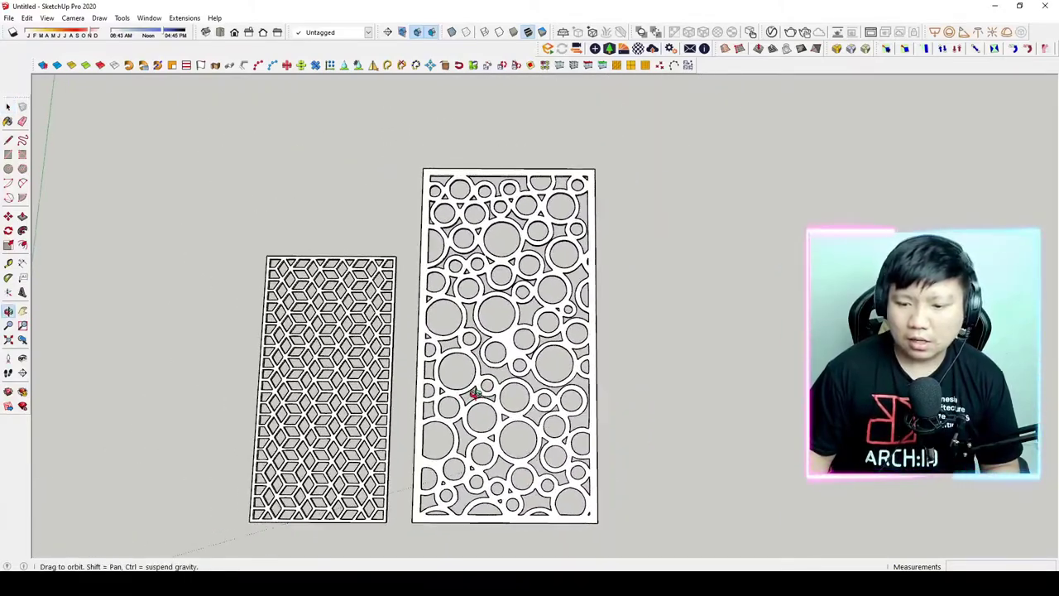
pyautogui.click(8, 122)
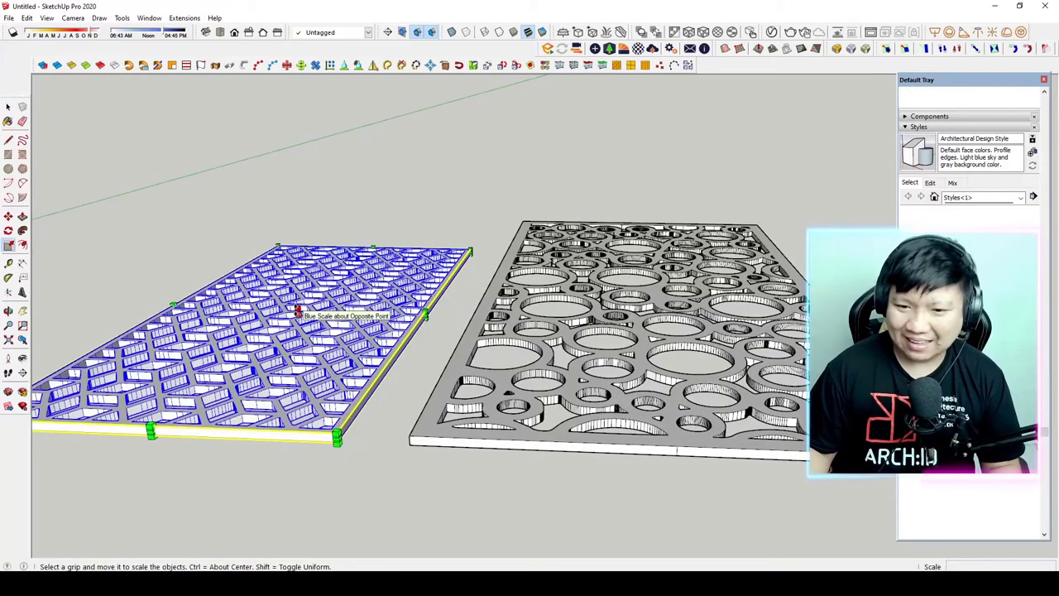
pyautogui.click(297, 312)
pyautogui.press('space')
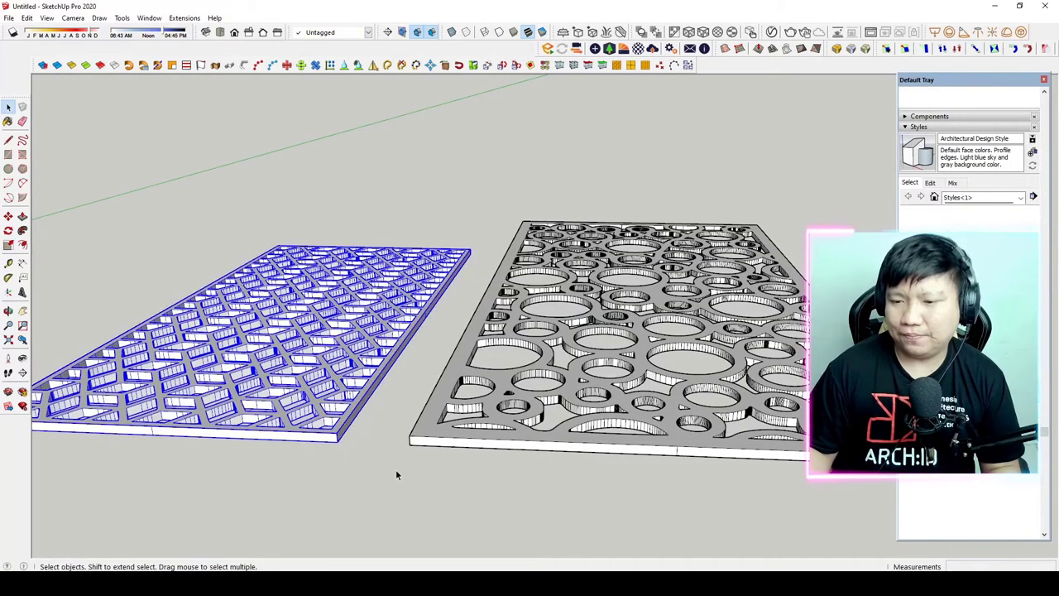
pyautogui.click(396, 470)
pyautogui.moveTo(395, 469); pyautogui.dragTo(416, 502, button='middle')
pyautogui.scroll(-5, 395, 368)
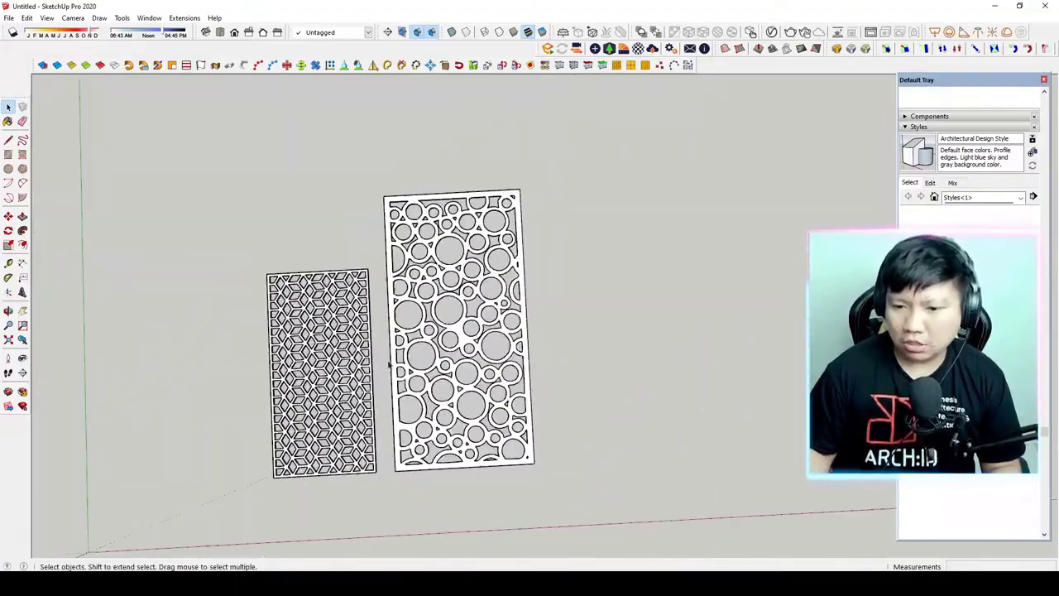
pyautogui.scroll(3, 395, 369)
pyautogui.scroll(2, 395, 368)
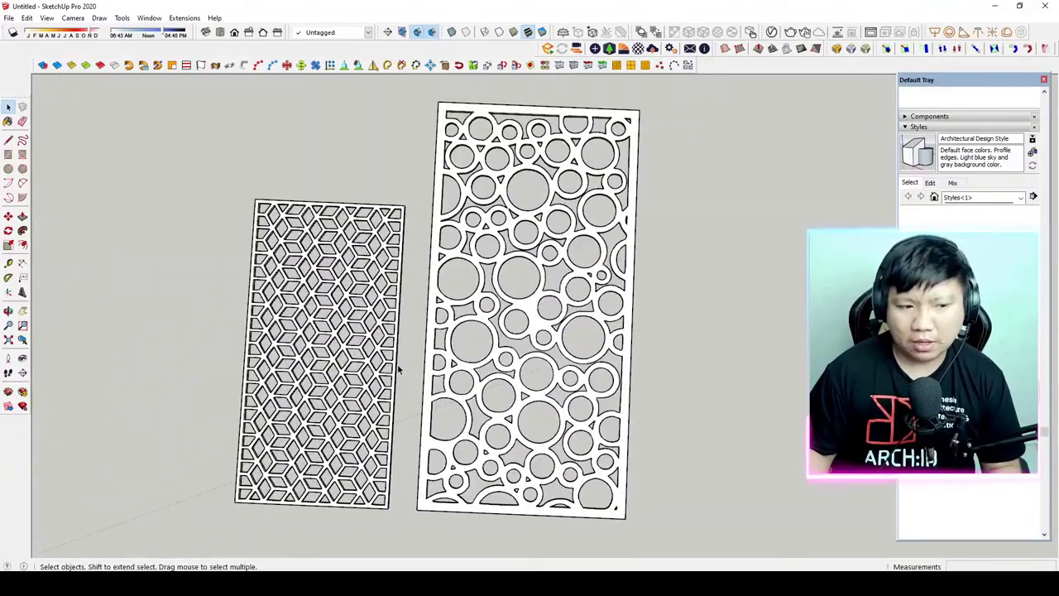
pyautogui.moveTo(398, 370)
pyautogui.mouseDown(button='middle')
pyautogui.moveTo(424, 371)
pyautogui.moveTo(512, 468)
pyautogui.moveTo(490, 374)
pyautogui.moveTo(421, 472)
pyautogui.moveTo(416, 444)
pyautogui.mouseUp(button='middle')
pyautogui.scroll(-2, 511, 468)
pyautogui.scroll(2, 512, 468)
pyautogui.scroll(2, 421, 473)
pyautogui.scroll(2, 464, 477)
pyautogui.click(480, 477)
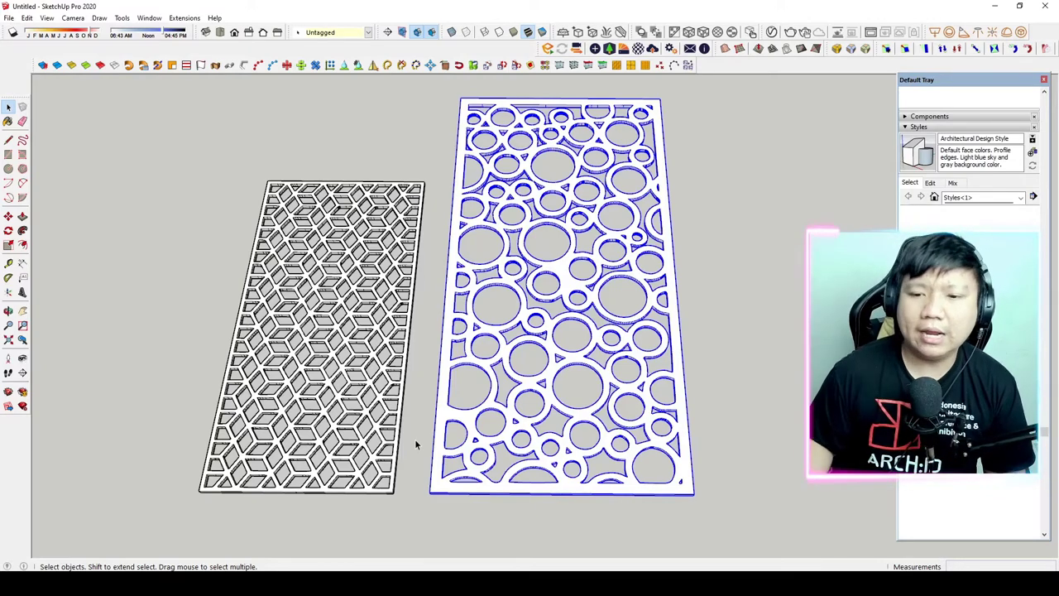
pyautogui.moveTo(415, 444)
pyautogui.mouseDown(button='middle')
pyautogui.moveTo(455, 420)
pyautogui.moveTo(437, 385)
pyautogui.moveTo(471, 384)
pyautogui.mouseUp(button='middle')
pyautogui.scroll(2, 438, 386)
pyautogui.scroll(-2, 377, 379)
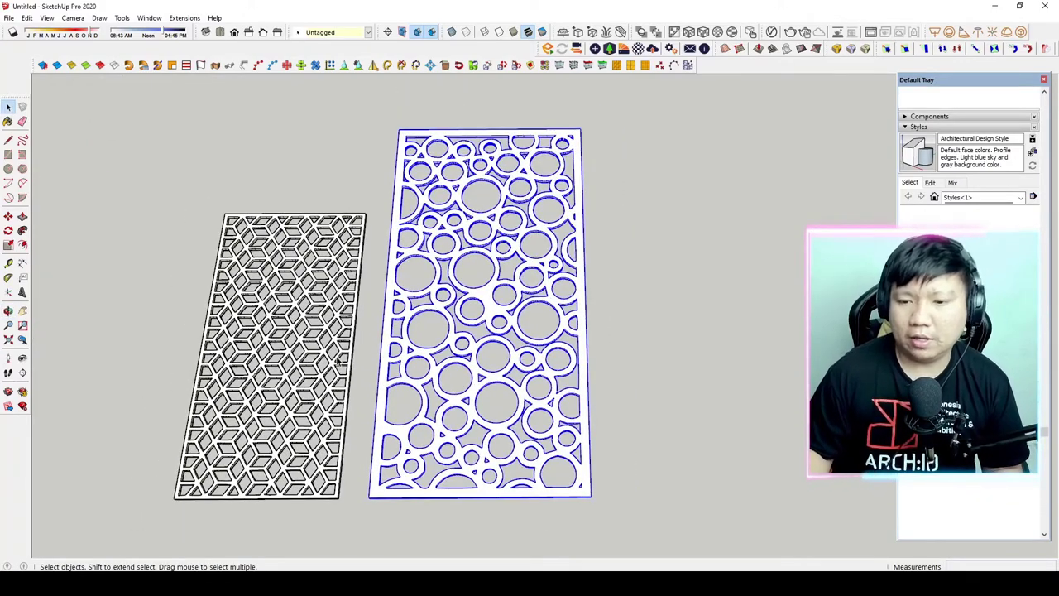
pyautogui.moveTo(337, 358)
pyautogui.mouseDown(button='middle')
pyautogui.moveTo(230, 307)
pyautogui.moveTo(397, 290)
pyautogui.moveTo(478, 247)
pyautogui.moveTo(440, 240)
pyautogui.moveTo(479, 249)
pyautogui.mouseUp(button='middle')
pyautogui.scroll(2, 397, 289)
pyautogui.scroll(2, 423, 278)
pyautogui.scroll(-3, 447, 265)
pyautogui.scroll(3, 478, 247)
pyautogui.scroll(-1, 477, 246)
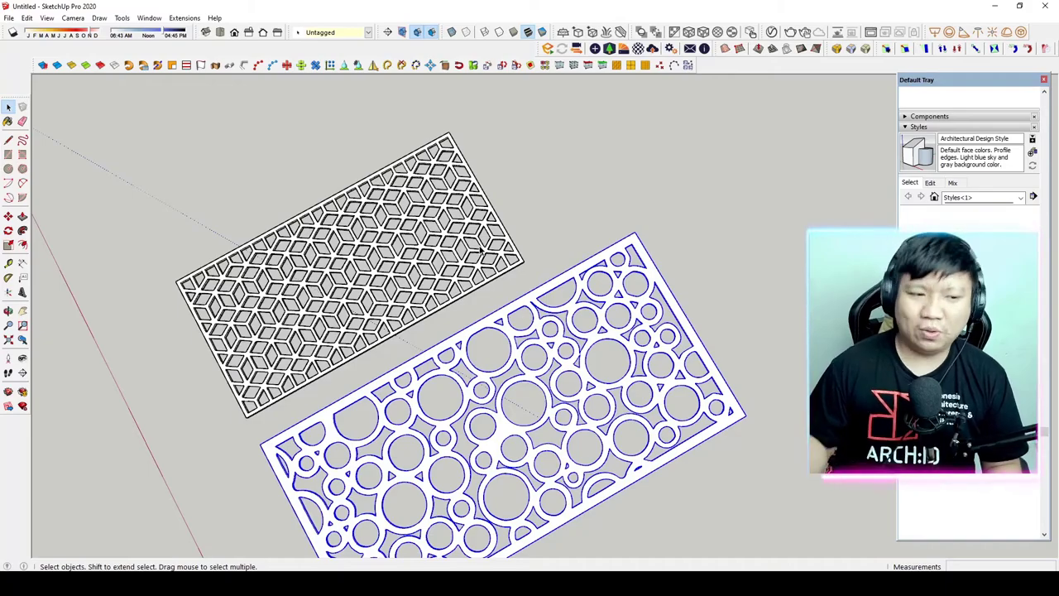
pyautogui.scroll(-3, 453, 253)
pyautogui.moveTo(453, 253)
pyautogui.mouseDown(button='middle')
pyautogui.moveTo(331, 274)
pyautogui.moveTo(265, 445)
pyautogui.mouseUp(button='middle')
pyautogui.scroll(3, 320, 271)
pyautogui.scroll(5, 265, 445)
pyautogui.click(285, 336)
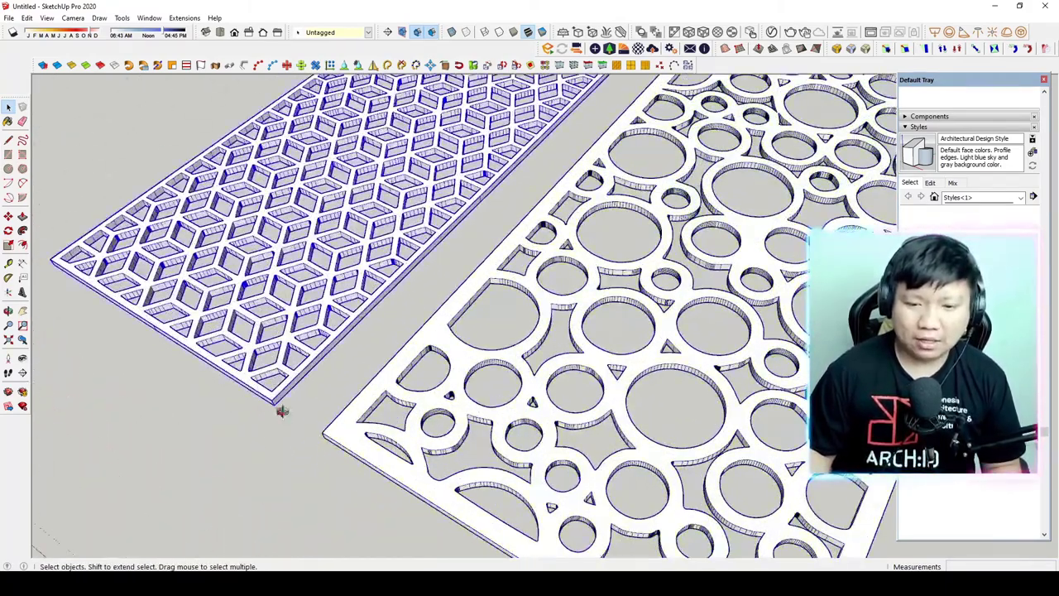
pyautogui.scroll(-3, 285, 335)
pyautogui.moveTo(319, 336); pyautogui.dragTo(331, 340, button='middle')
pyautogui.scroll(3, 328, 334)
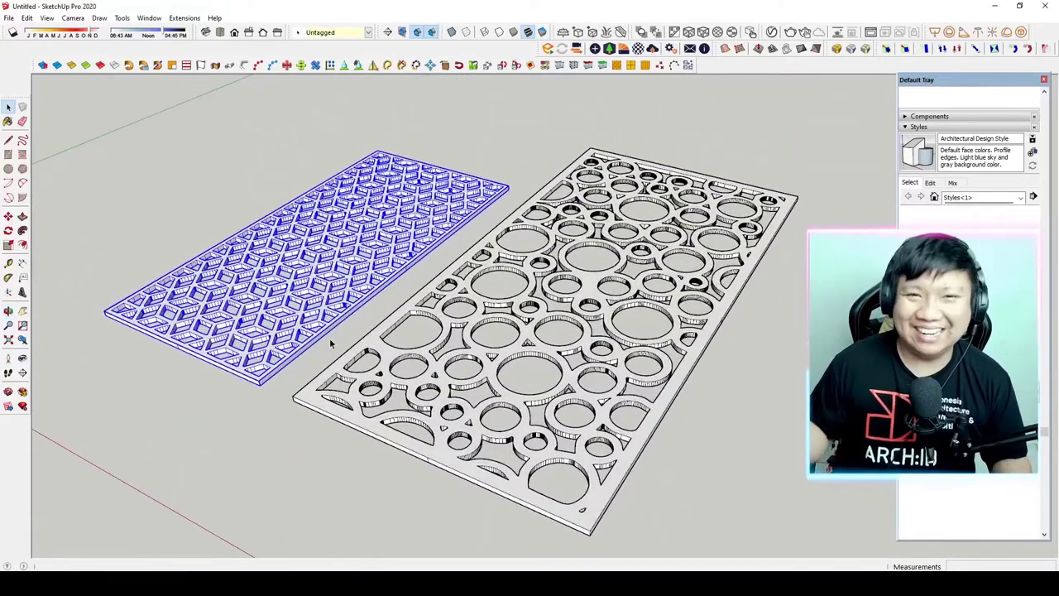